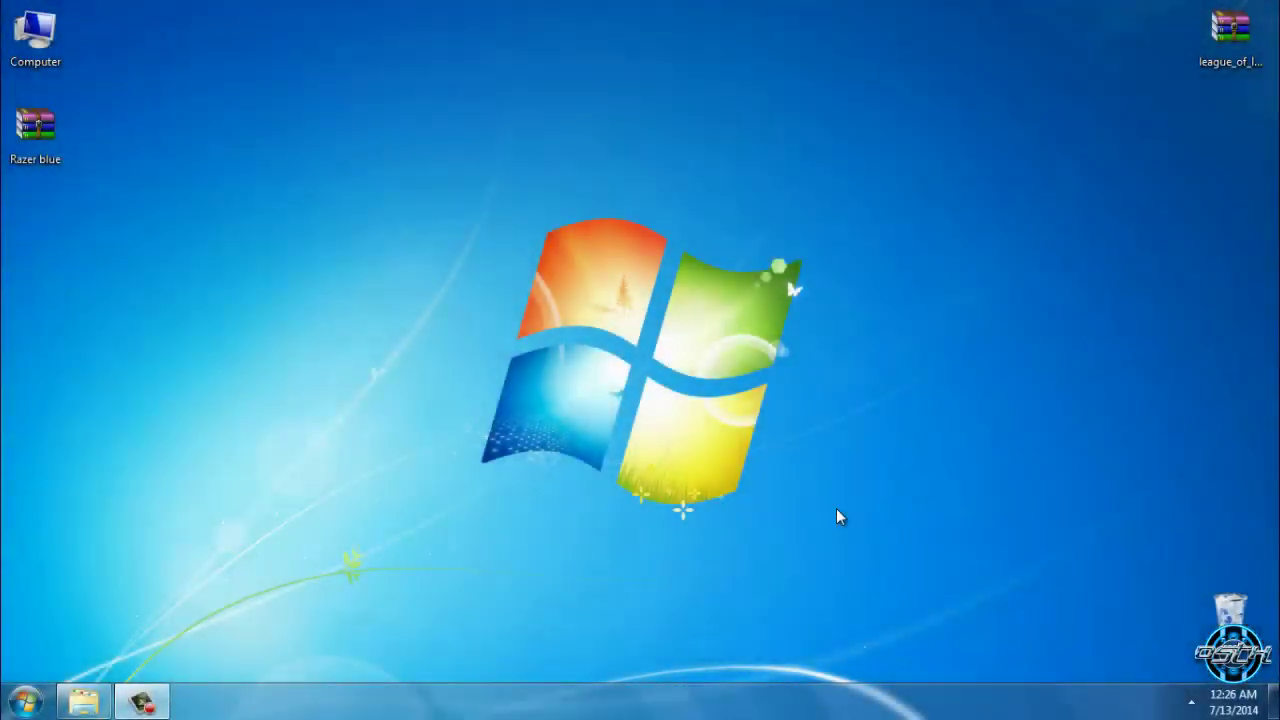
{"action": "left_click", "coordinate": [35, 135]}
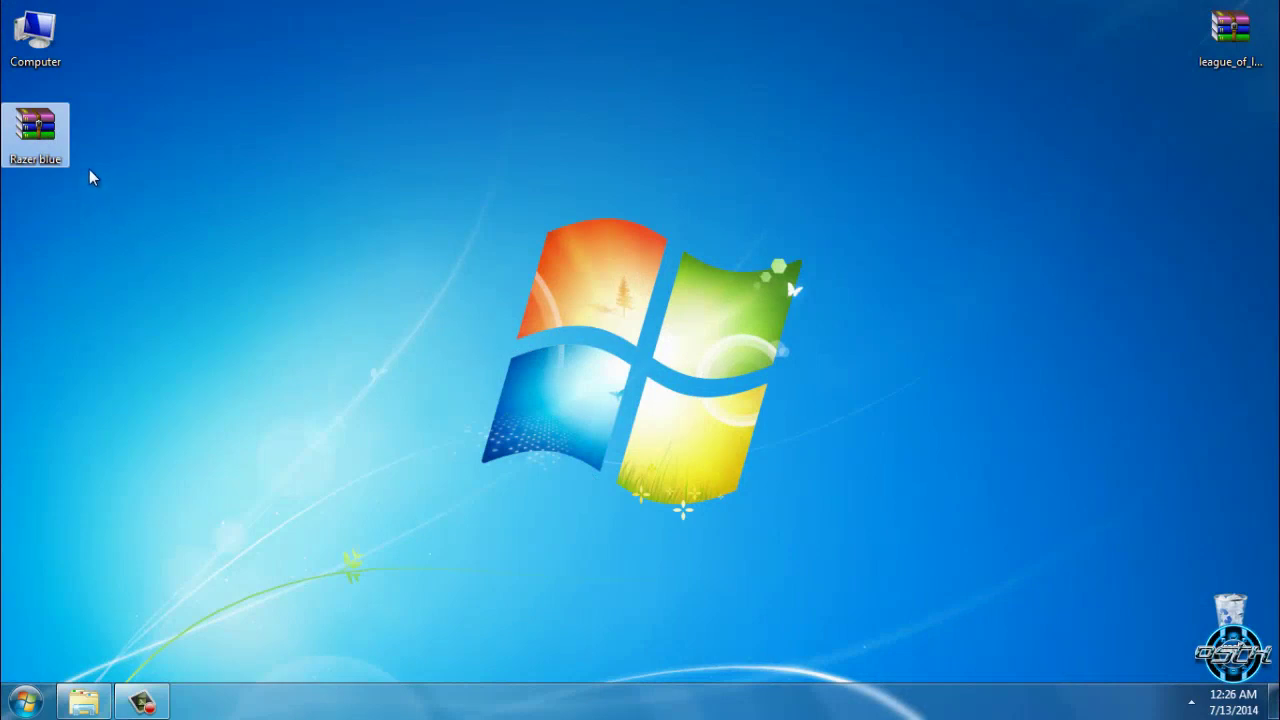
{"action": "right_click", "coordinate": [118, 167]}
{"action": "left_click", "coordinate": [174, 250]}
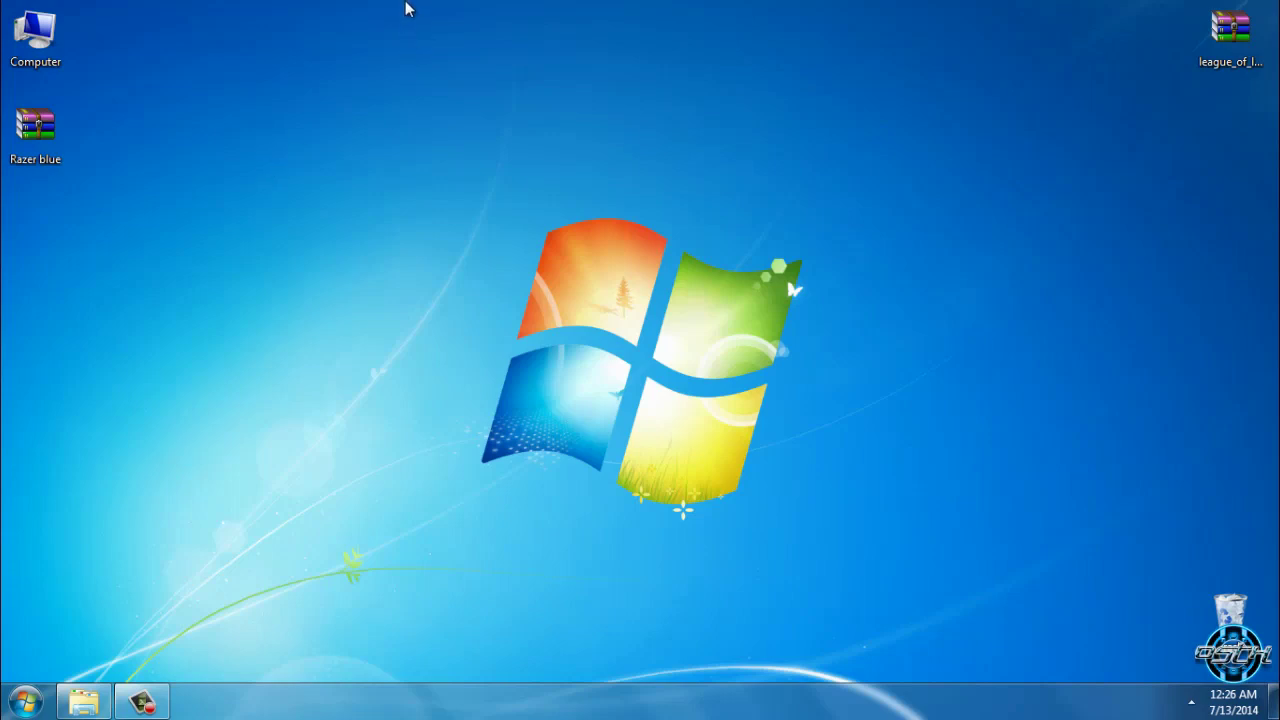
{"action": "left_click", "coordinate": [62, 133]}
{"action": "right_click", "coordinate": [168, 131]}
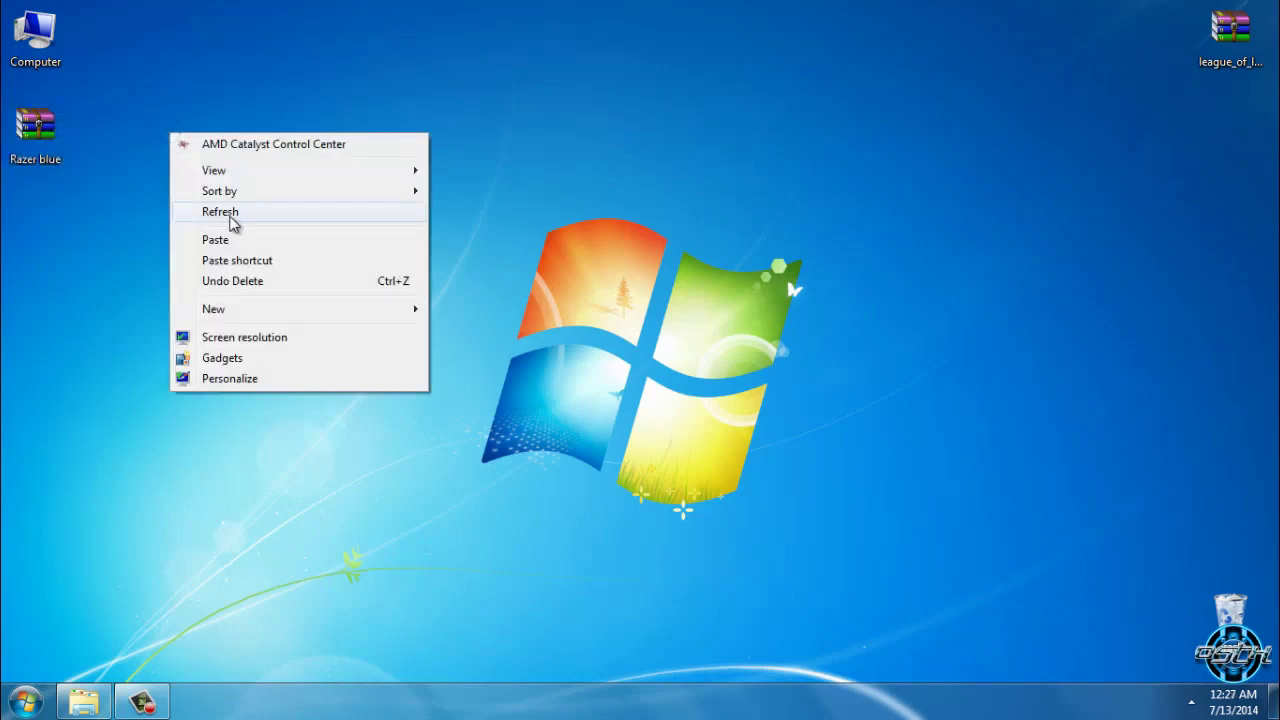
{"action": "left_click", "coordinate": [231, 220]}
{"action": "right_click", "coordinate": [275, 248]}
{"action": "left_click", "coordinate": [352, 318]}
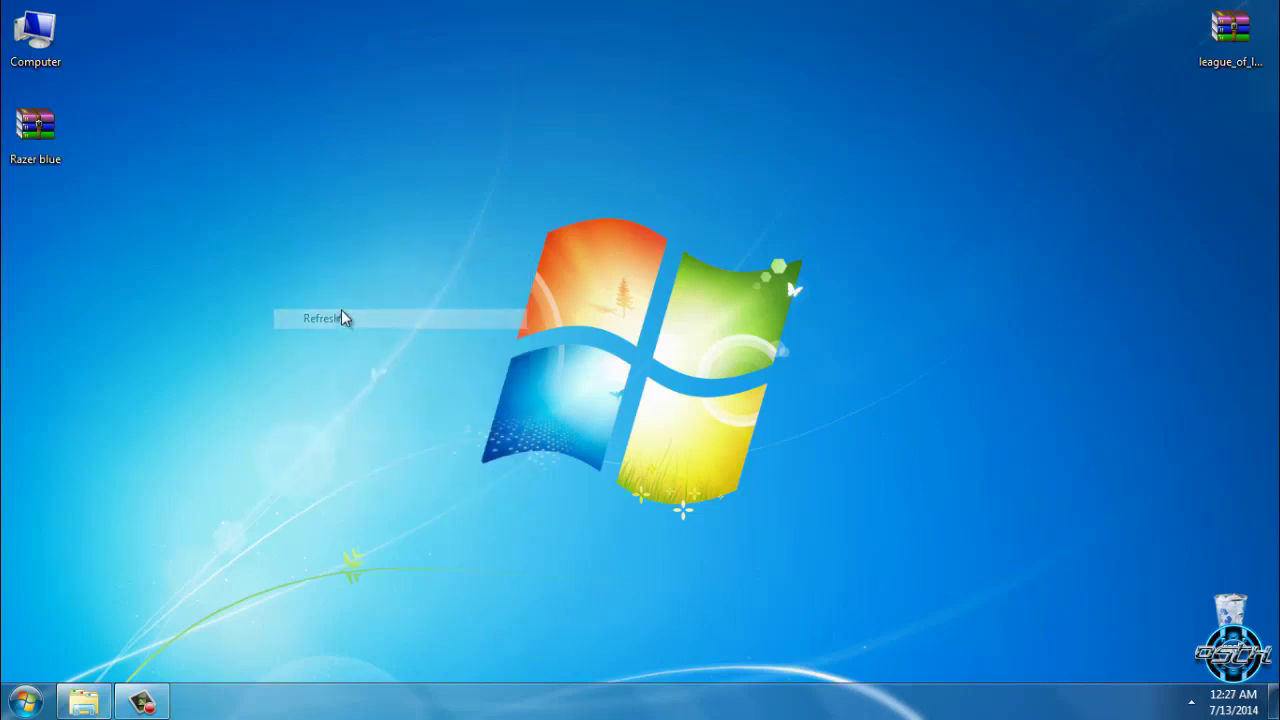
Extract the Razer blue archive on the desktop into its own Razer blue folder.
{"action": "left_click", "coordinate": [38, 135]}
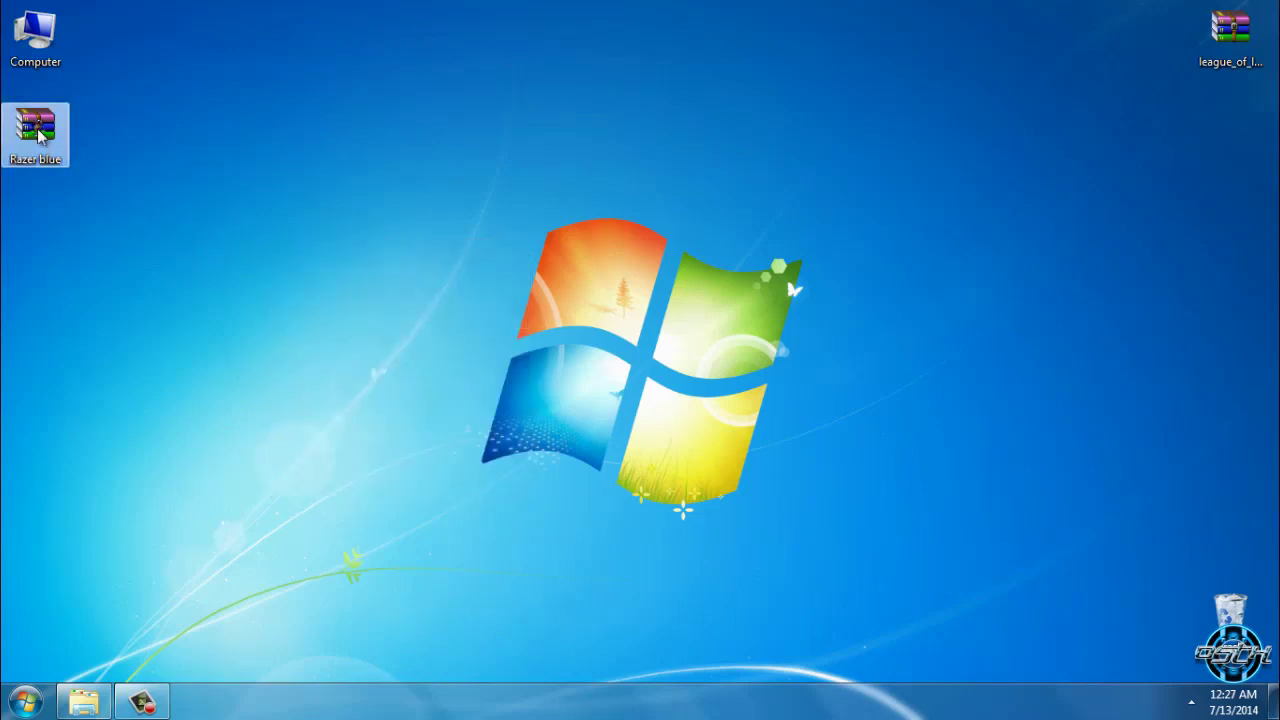
{"action": "right_click", "coordinate": [38, 133]}
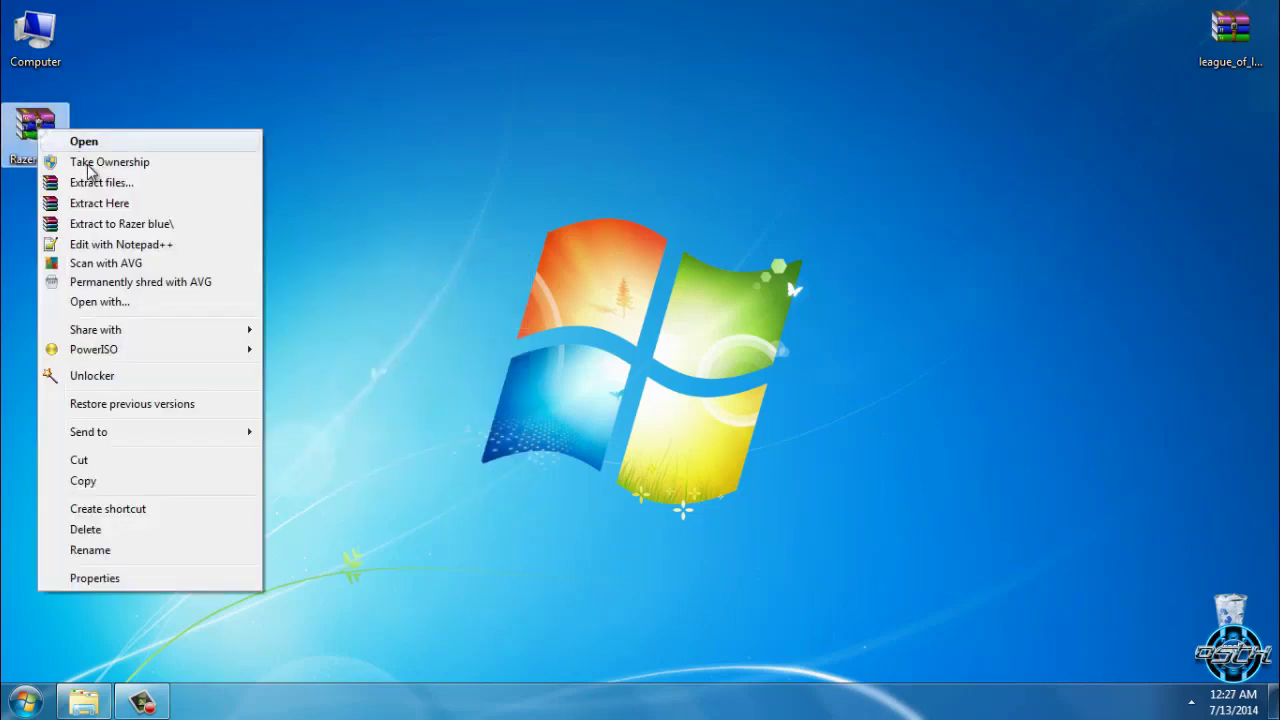
{"action": "left_click", "coordinate": [104, 224]}
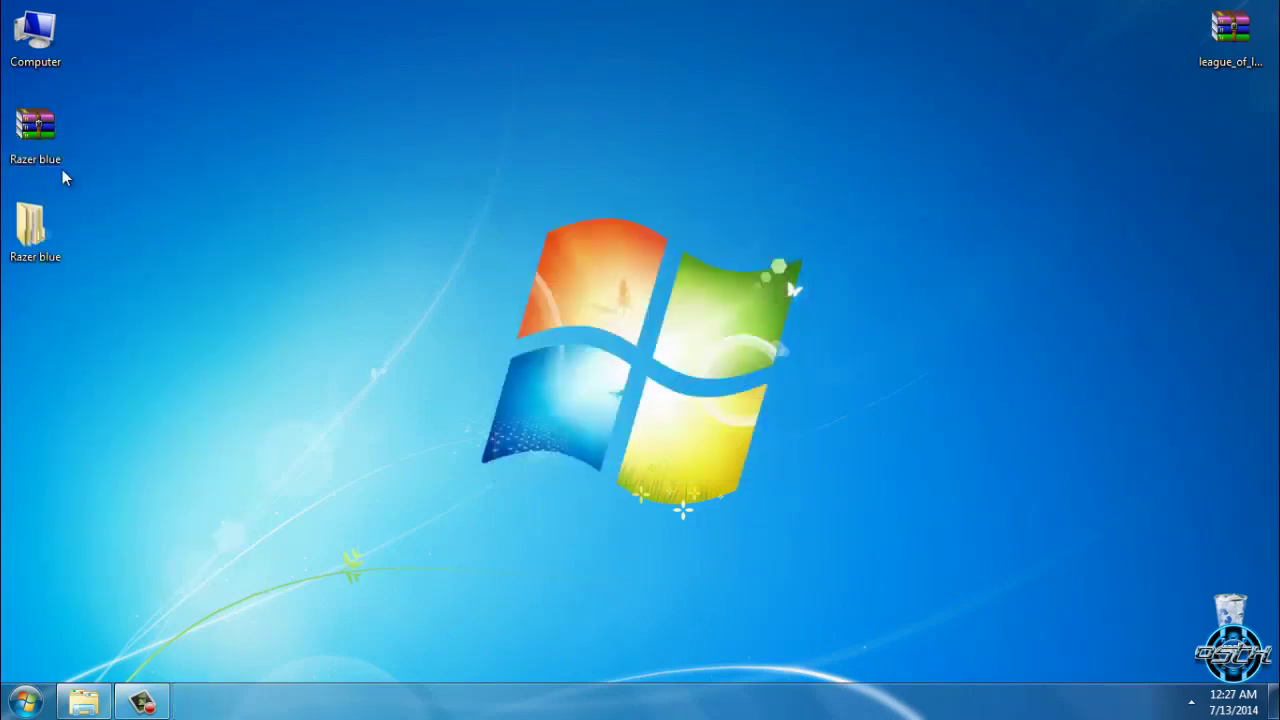
Install all the fonts from the extracted folder's Razer > Fonts subfolder, replacing the already installed ones for all items.
{"action": "double_click", "coordinate": [35, 228]}
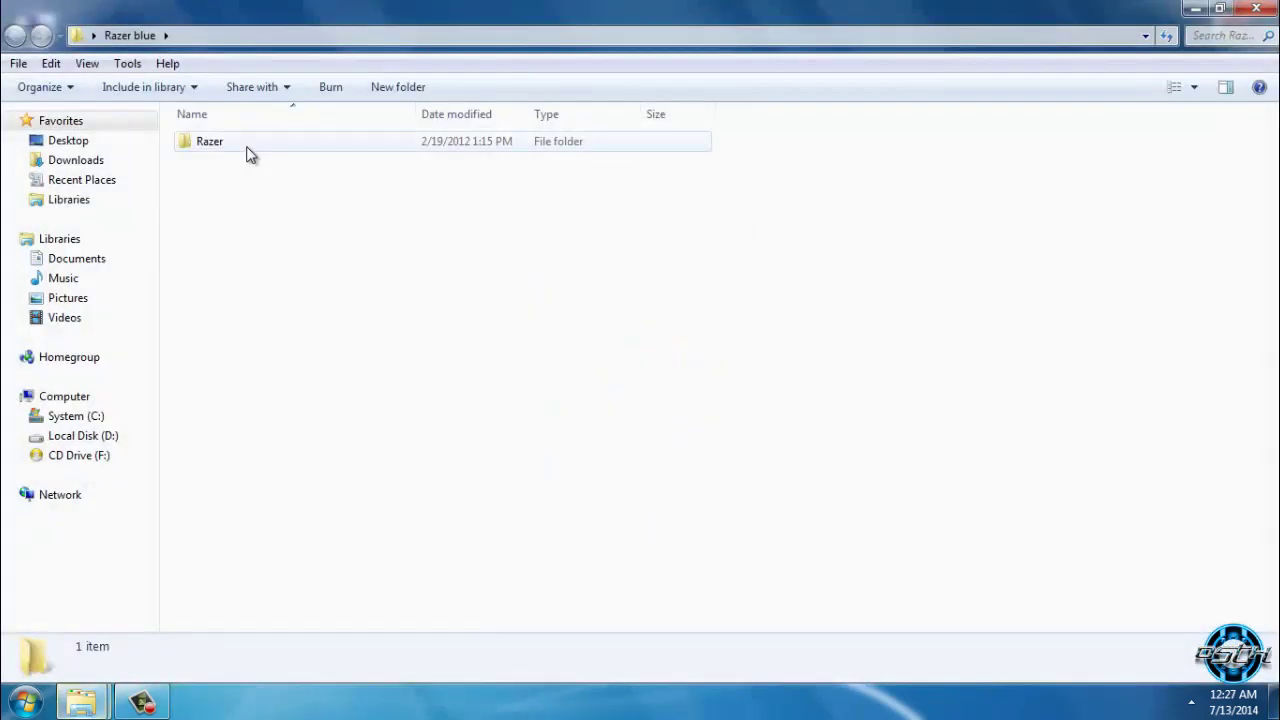
{"action": "double_click", "coordinate": [262, 142]}
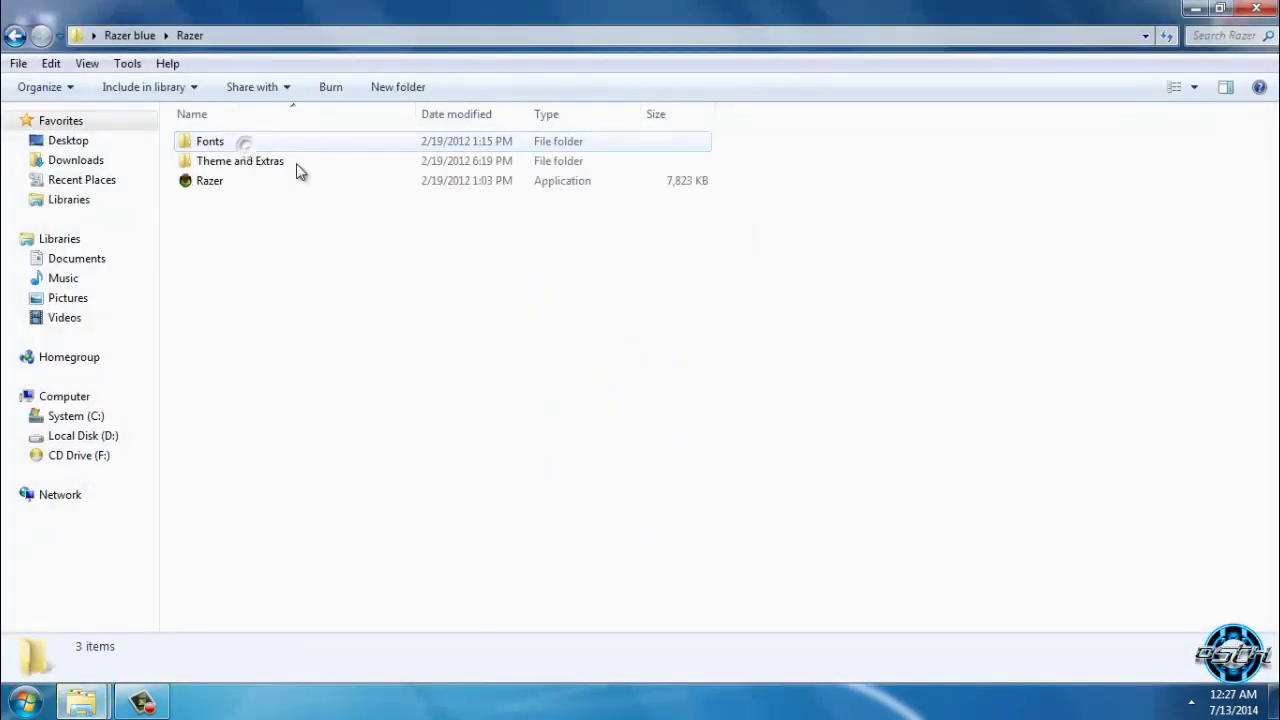
{"action": "double_click", "coordinate": [246, 165]}
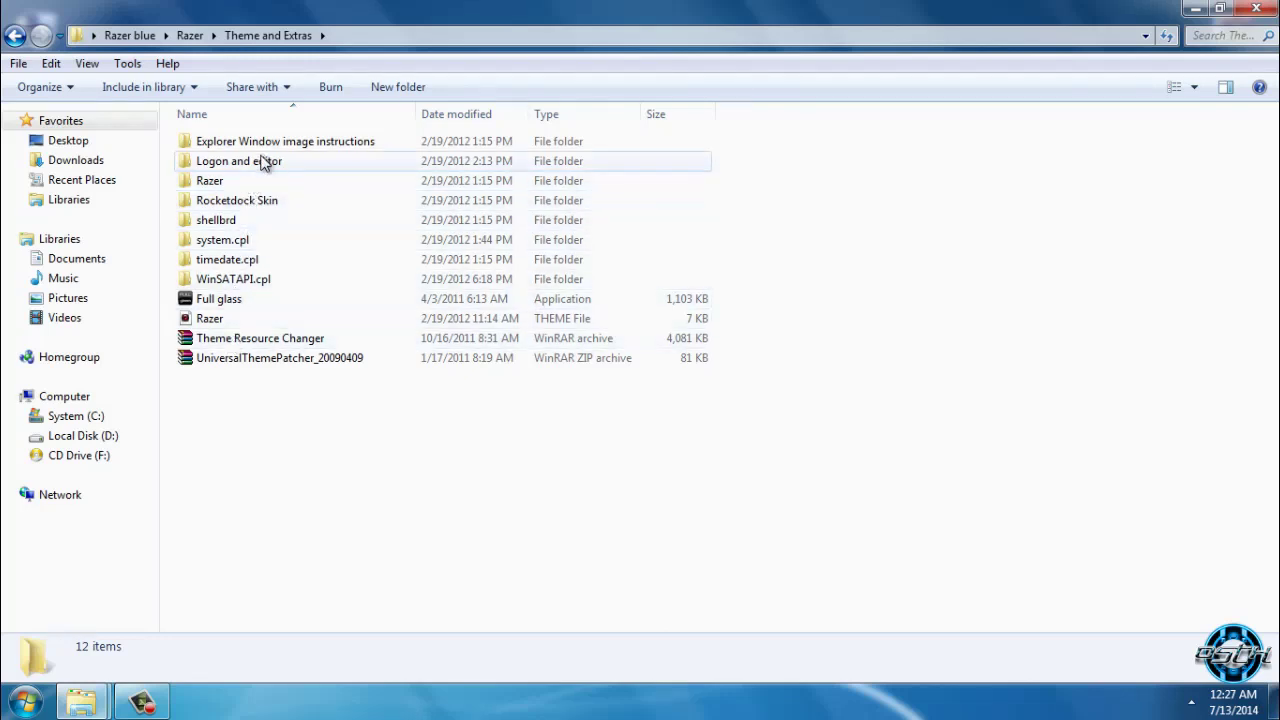
{"action": "key", "text": "BackSpace"}
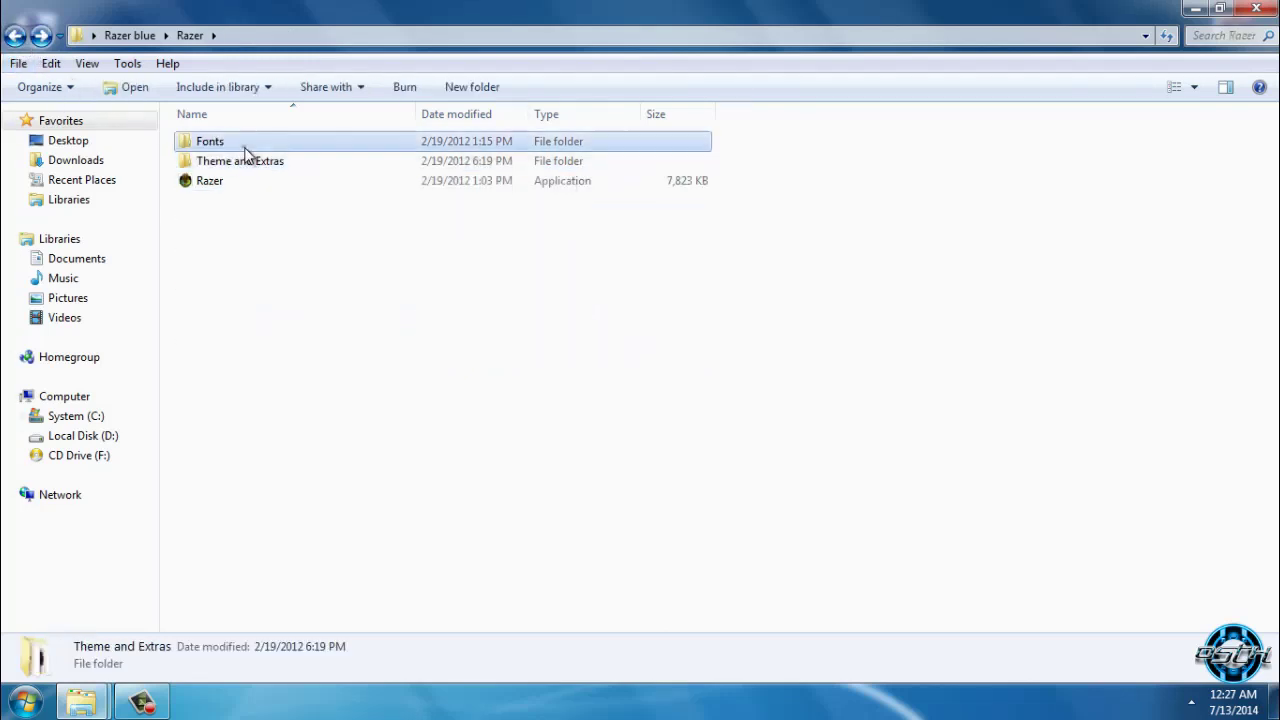
{"action": "double_click", "coordinate": [245, 148]}
{"action": "left_click_drag", "start_coordinate": [300, 292], "coordinate": [268, 144]}
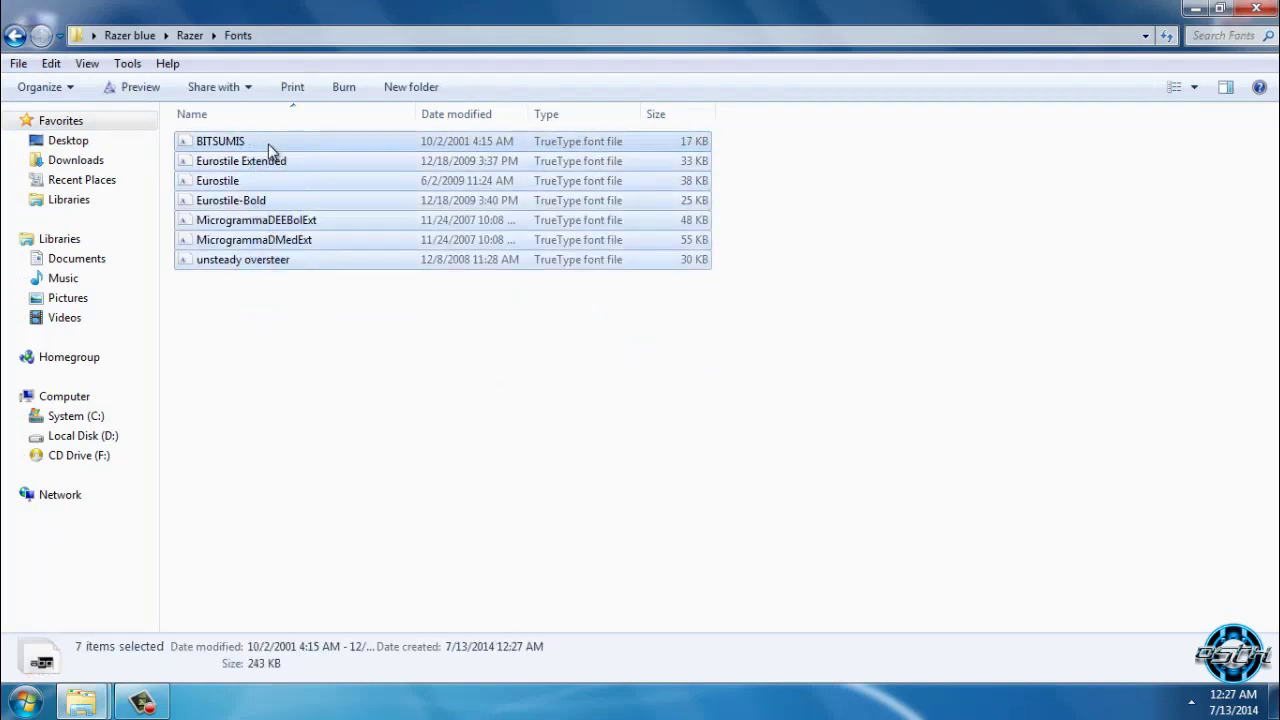
{"action": "right_click", "coordinate": [268, 144]}
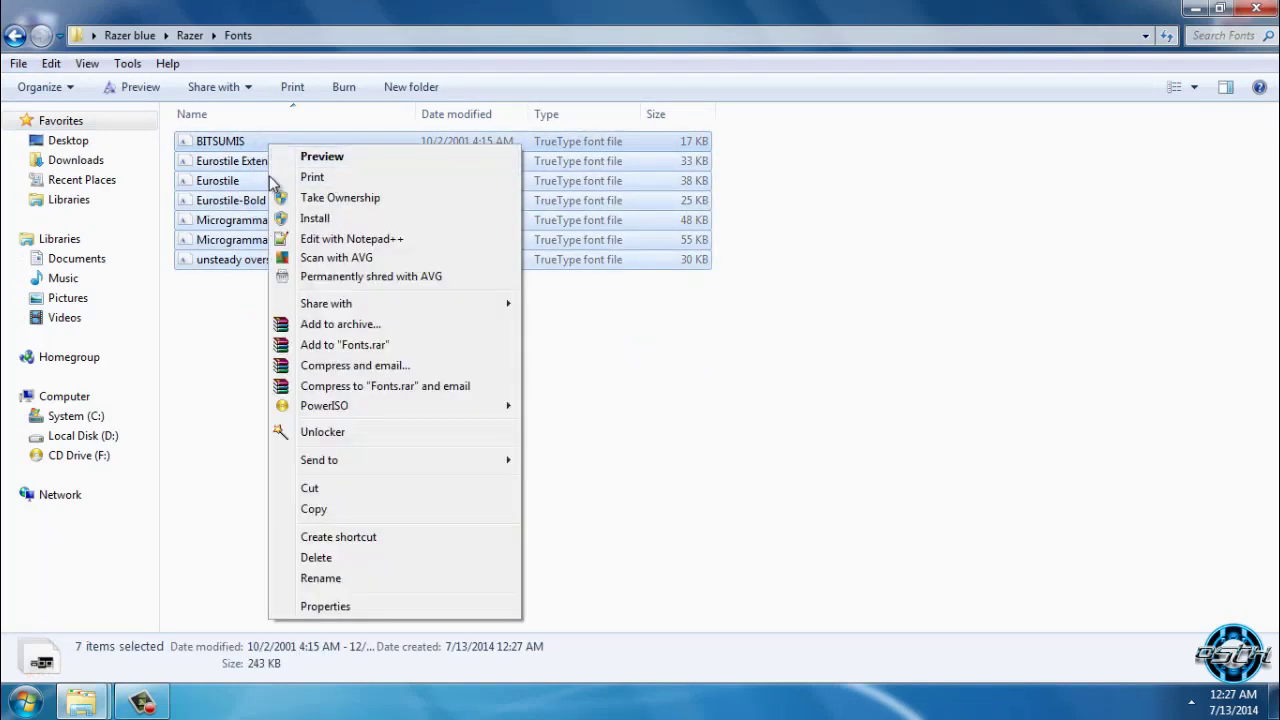
{"action": "left_click", "coordinate": [315, 218]}
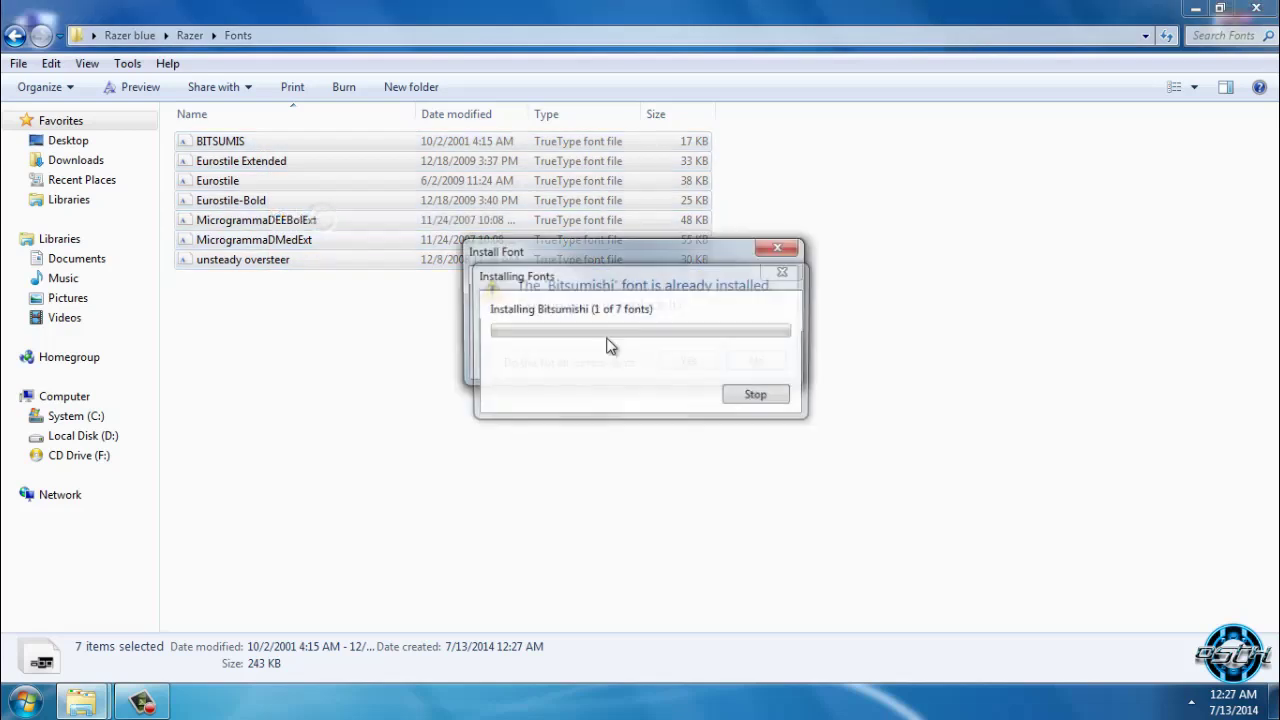
{"action": "left_click", "coordinate": [593, 369]}
{"action": "left_click", "coordinate": [688, 364]}
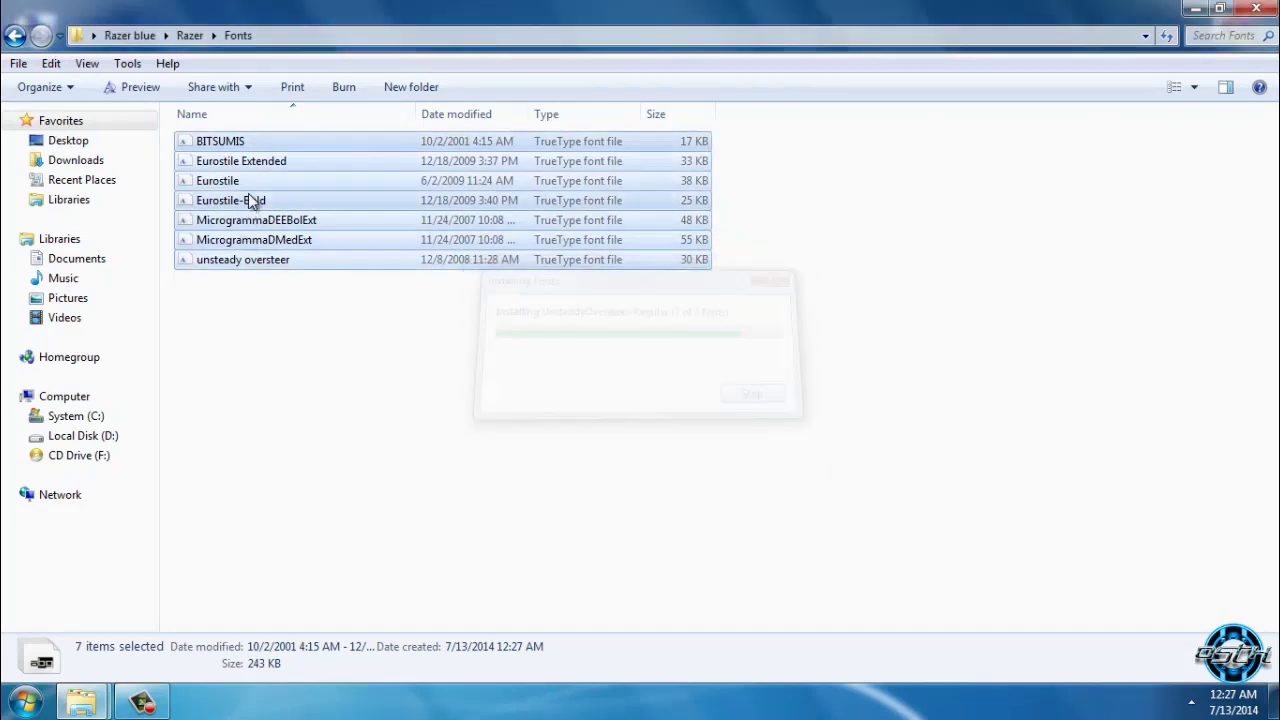
Look through the Theme and Extras folder and its Razer subfolder, and return to the main Razer folder.
{"action": "left_click", "coordinate": [14, 36]}
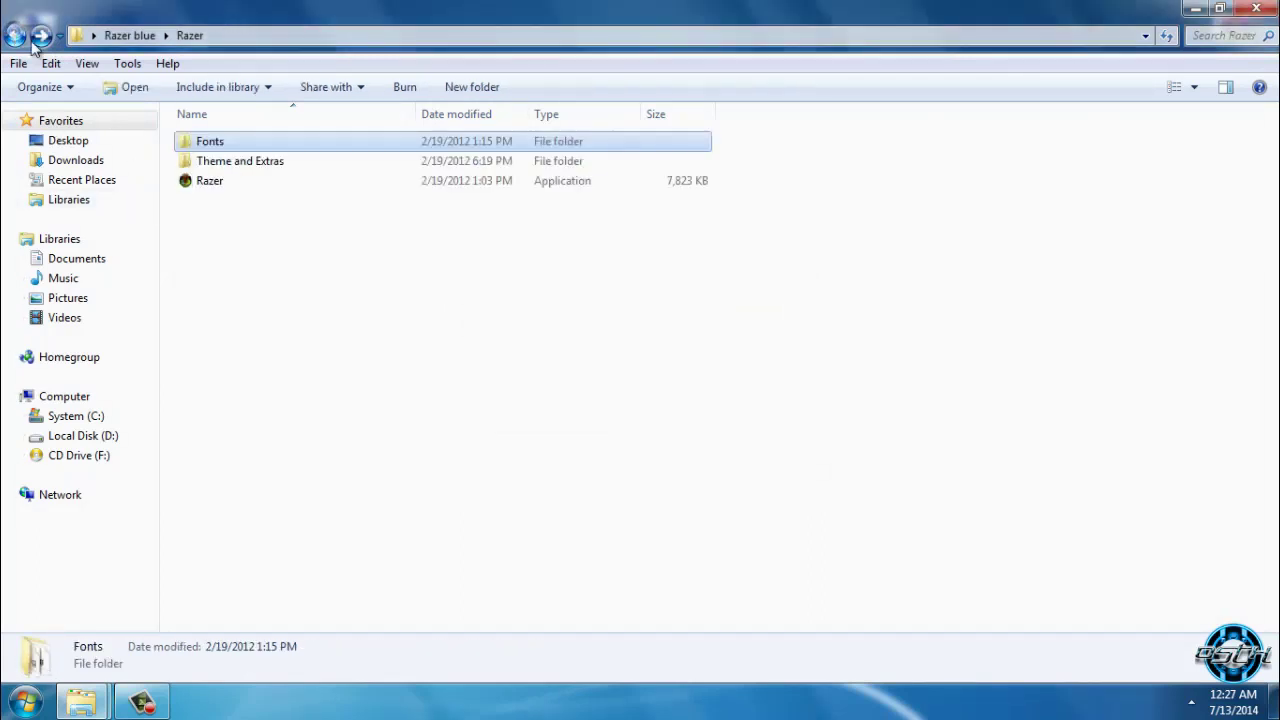
{"action": "double_click", "coordinate": [214, 163]}
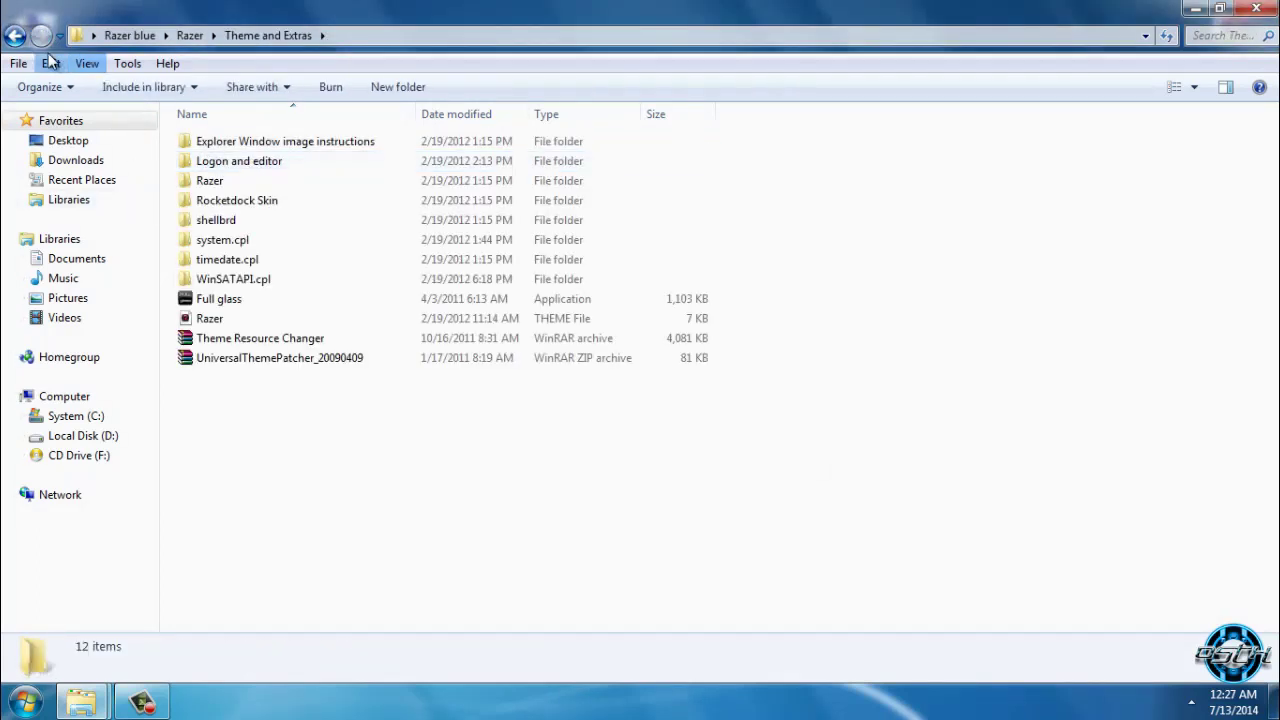
{"action": "left_click", "coordinate": [14, 36]}
{"action": "double_click", "coordinate": [232, 164]}
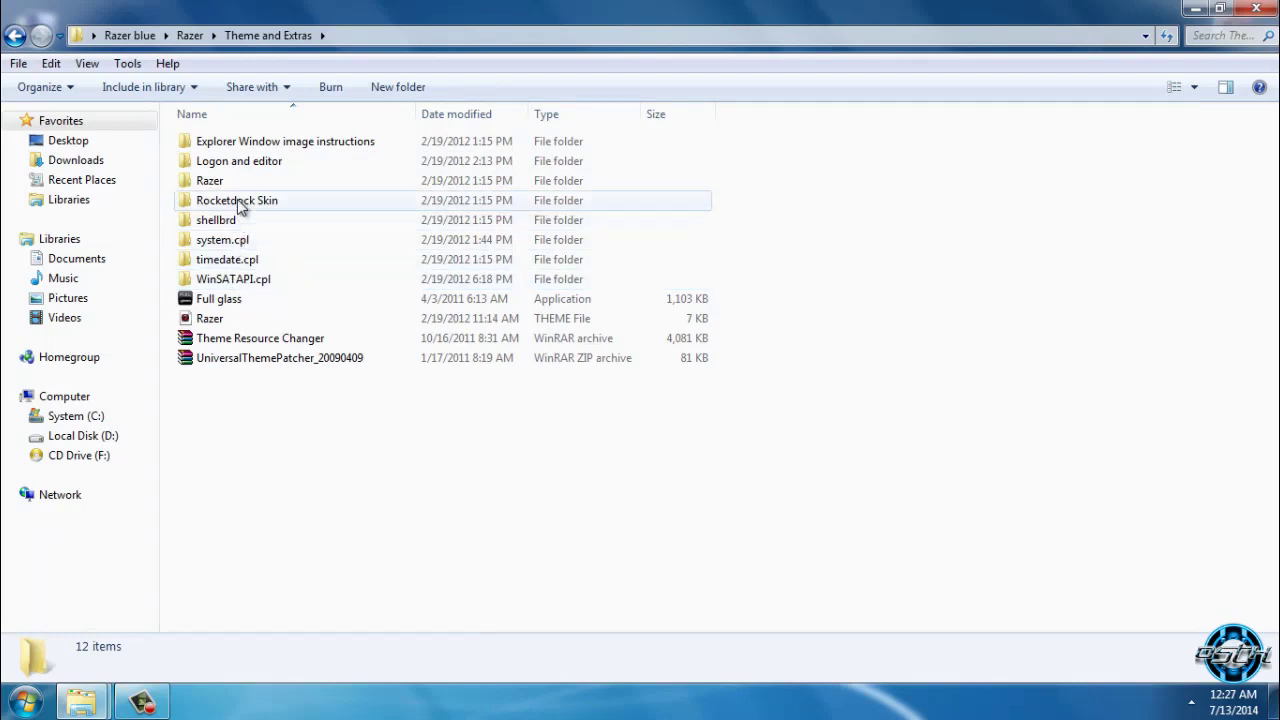
{"action": "double_click", "coordinate": [232, 181]}
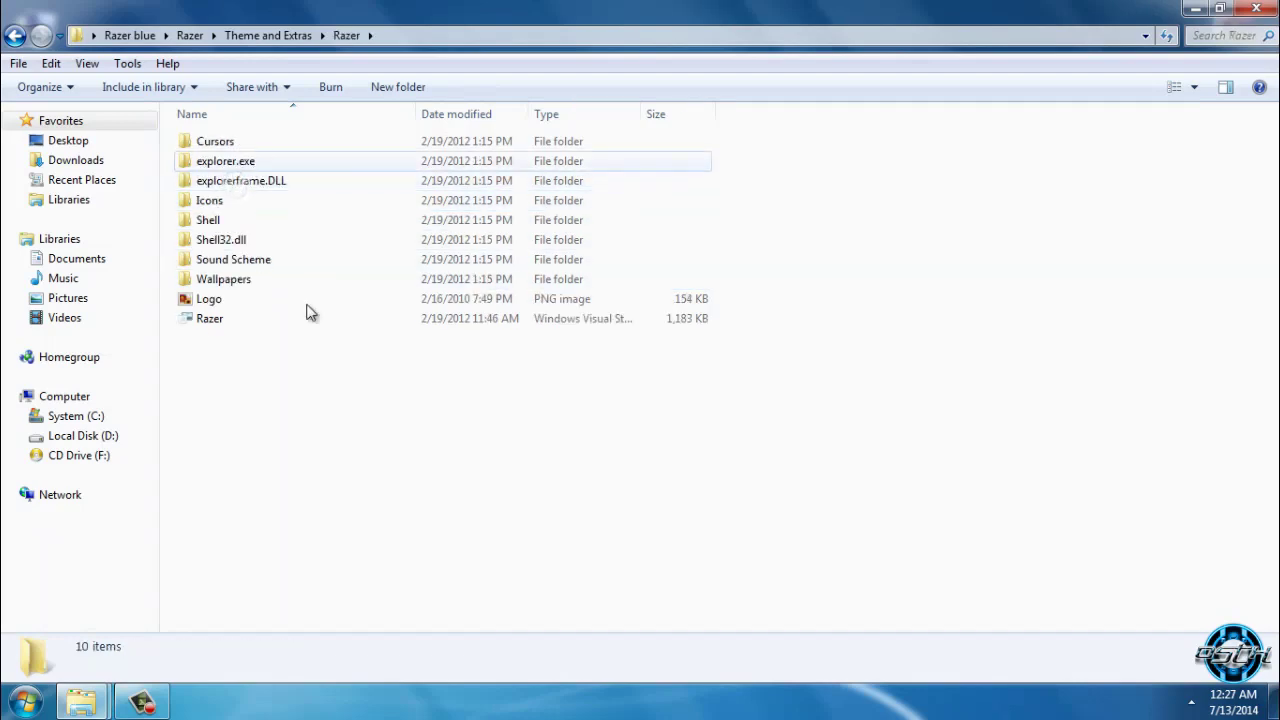
{"action": "key", "text": "BackSpace"}
{"action": "key", "text": "BackSpace"}
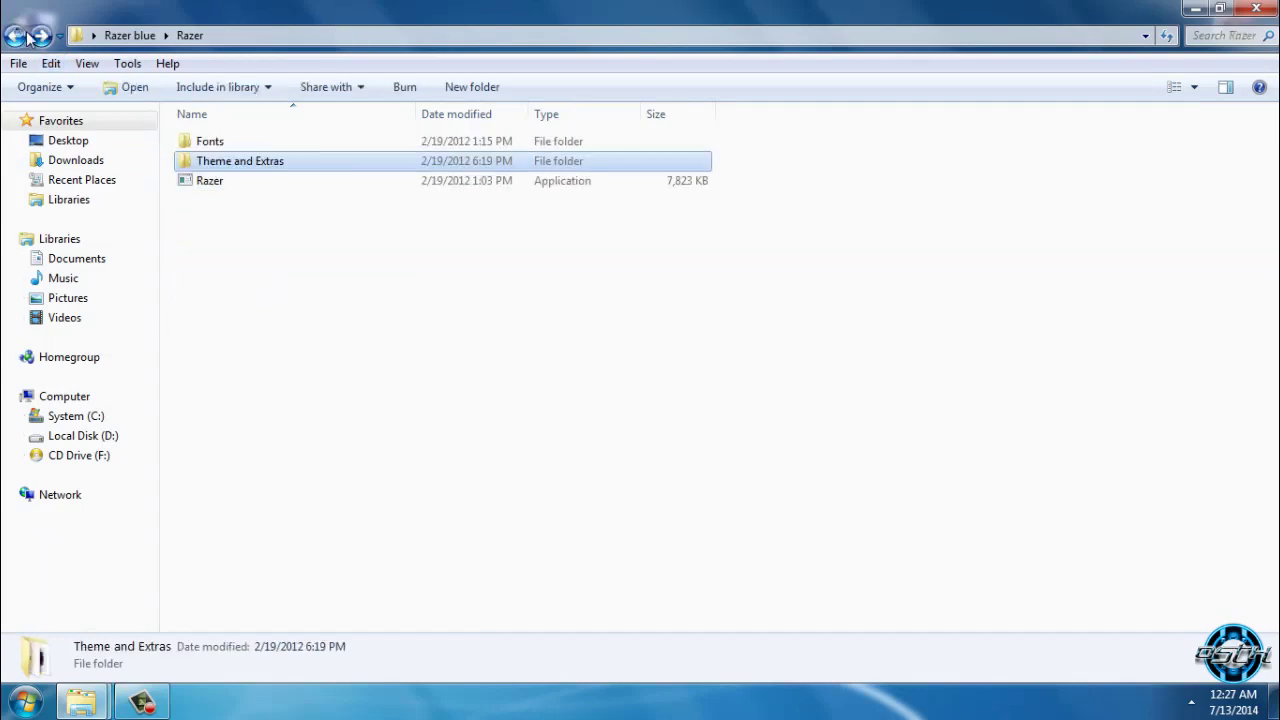
Run the Razer application despite the security warning, accept its notice and install the Razer Windows 7 visual style.
{"action": "double_click", "coordinate": [252, 182]}
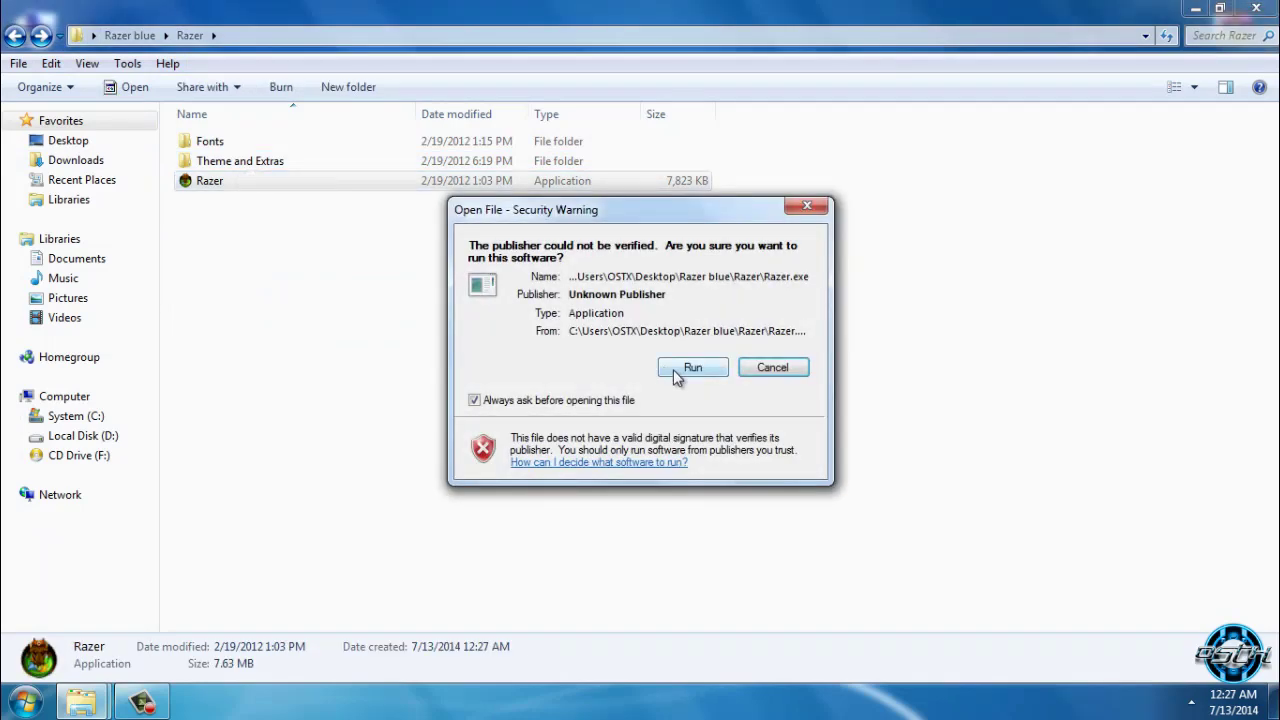
{"action": "left_click", "coordinate": [676, 368]}
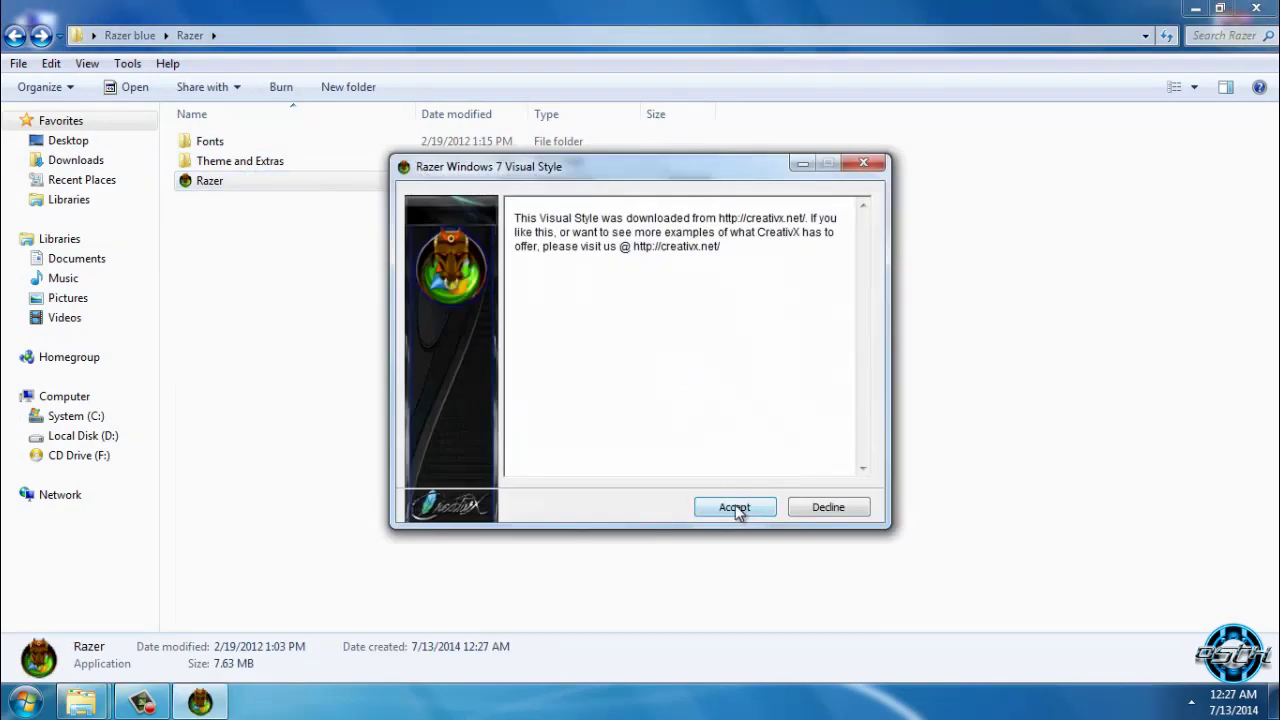
{"action": "left_click", "coordinate": [735, 505]}
{"action": "left_click", "coordinate": [730, 508]}
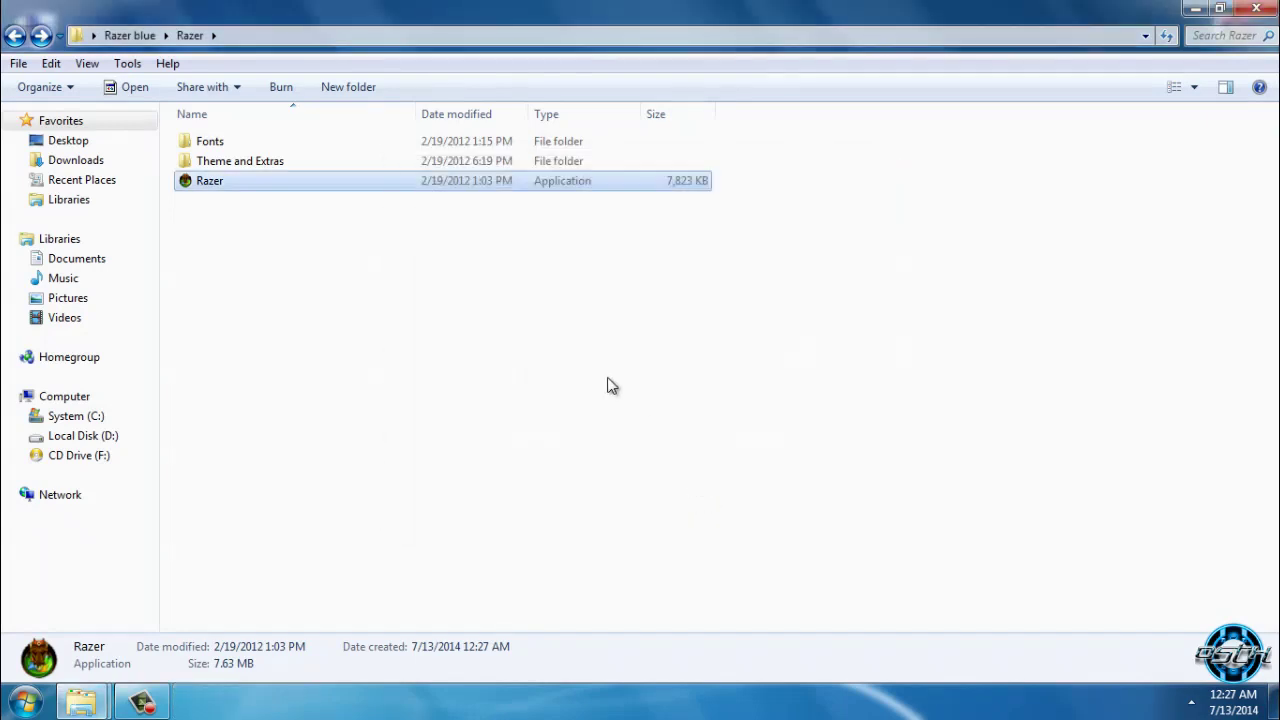
Apply the installed Razer theme in the desktop's Personalization settings and close the settings window.
{"action": "left_click", "coordinate": [1196, 8]}
{"action": "right_click", "coordinate": [643, 276]}
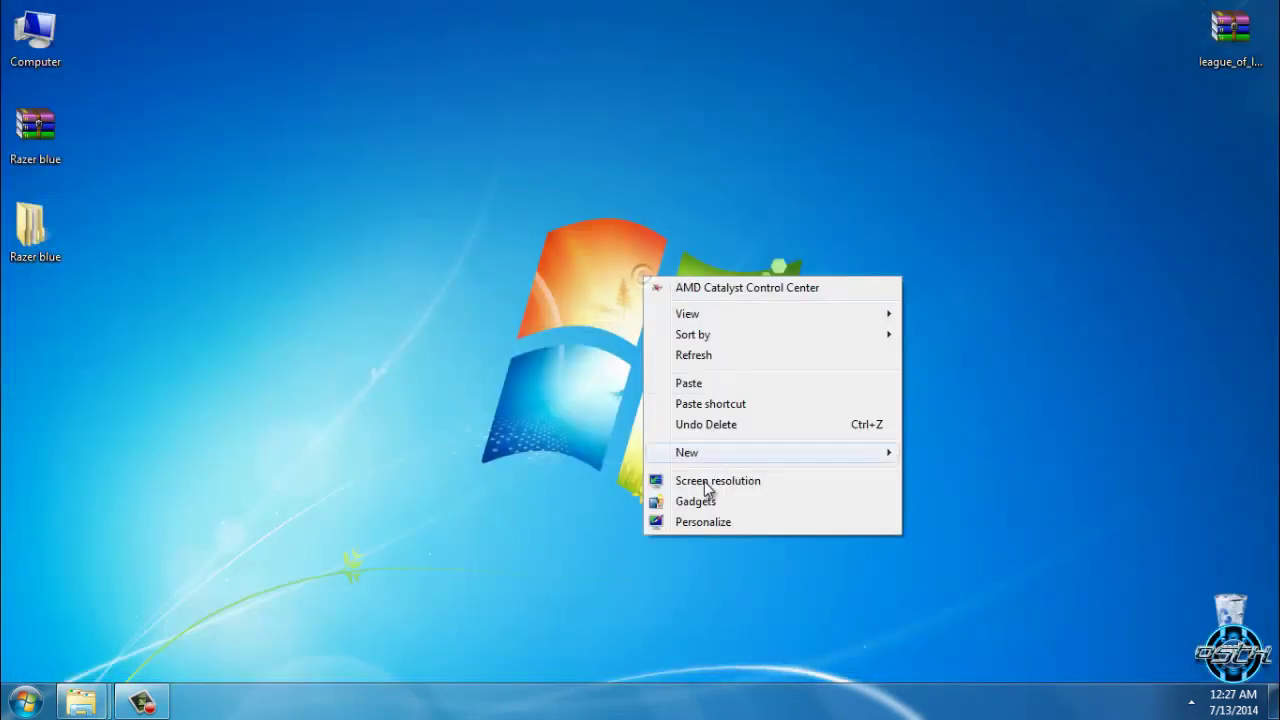
{"action": "left_click", "coordinate": [708, 523]}
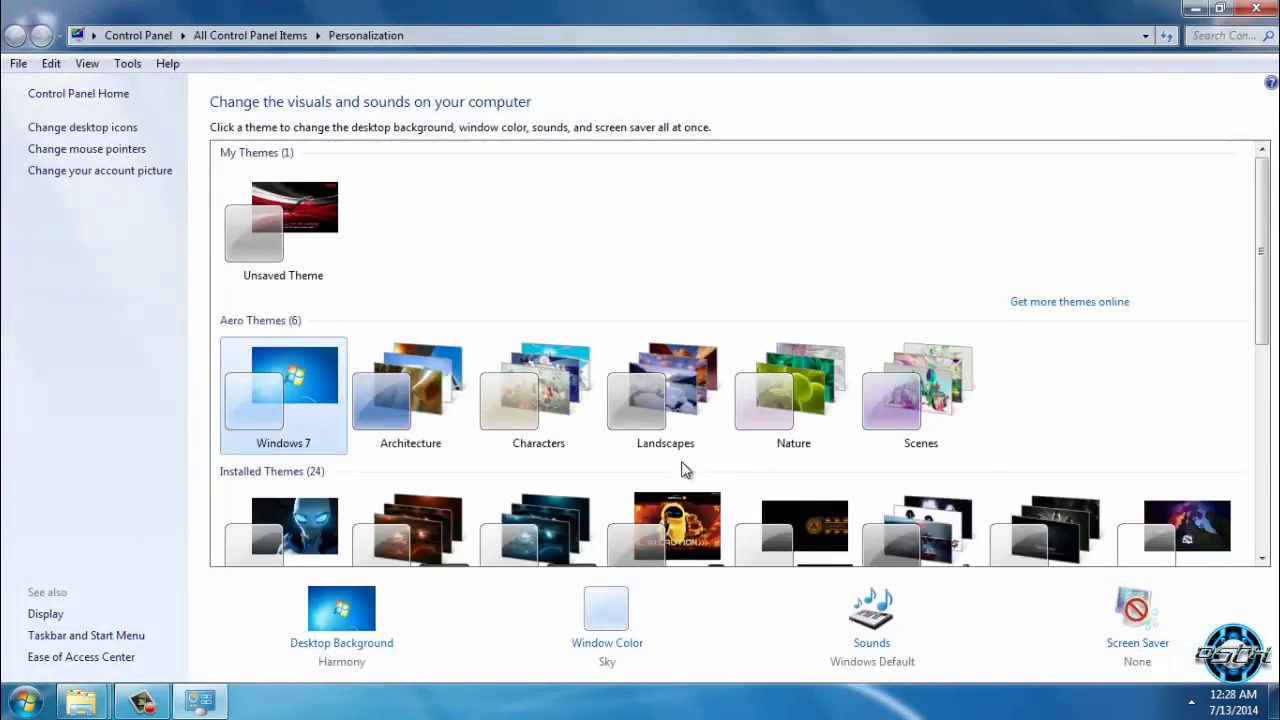
{"action": "scroll", "coordinate": [688, 462], "scroll_direction": "down", "scroll_amount": 3}
{"action": "scroll", "coordinate": [688, 466], "scroll_direction": "down", "scroll_amount": 4}
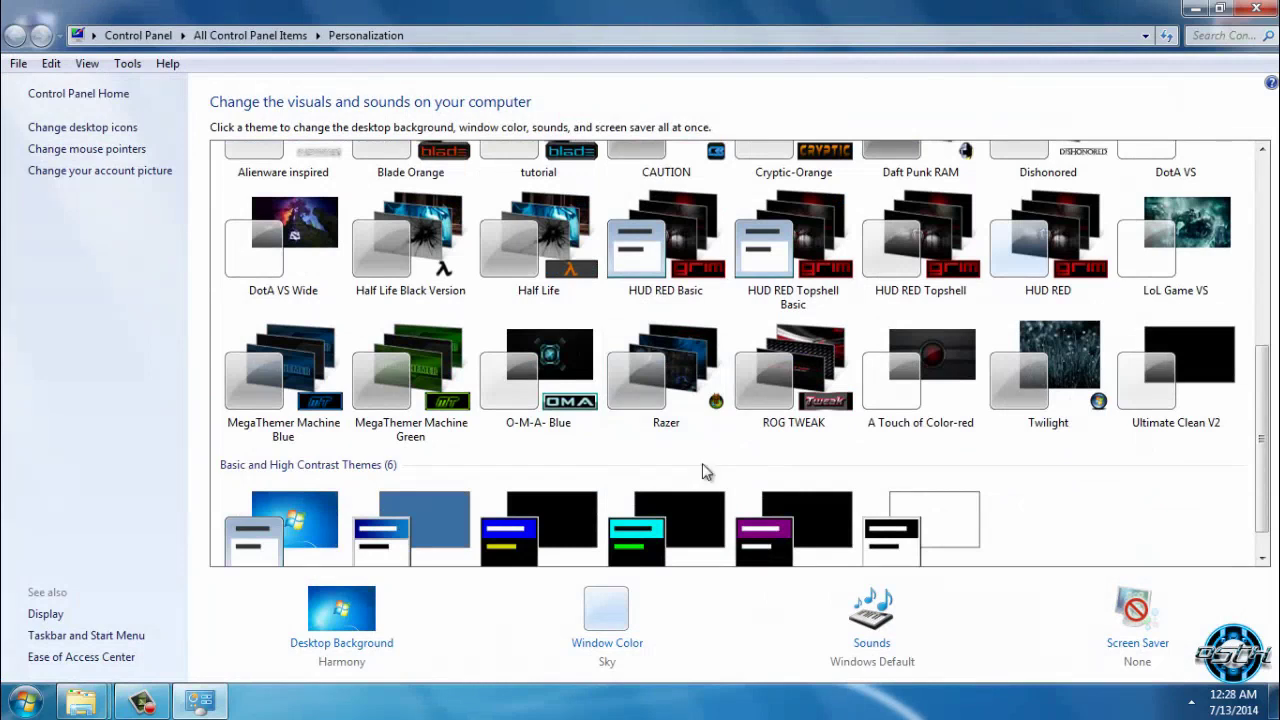
{"action": "scroll", "coordinate": [702, 472], "scroll_direction": "up", "scroll_amount": 1}
{"action": "left_click", "coordinate": [667, 464]}
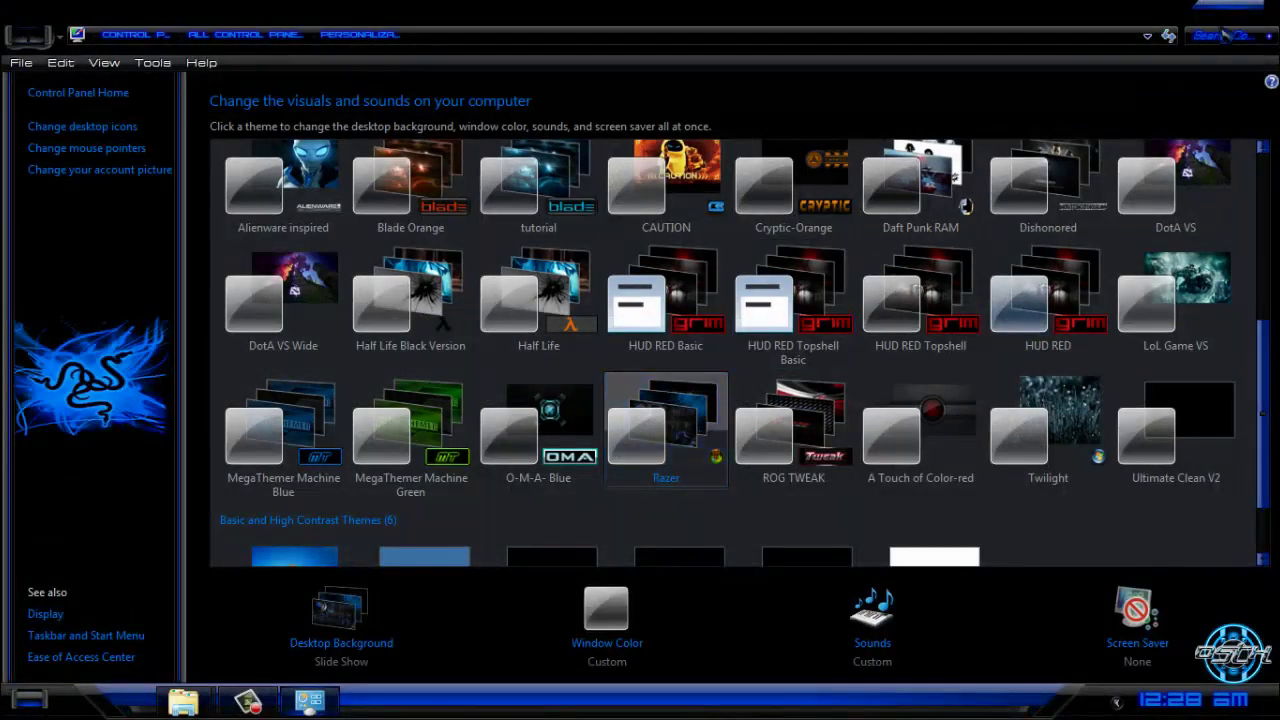
{"action": "left_click", "coordinate": [1252, 6]}
View the logon image in the Theme and Extras > Logon and editor folder, and close the viewer.
{"action": "mouse_move", "coordinate": [195, 700]}
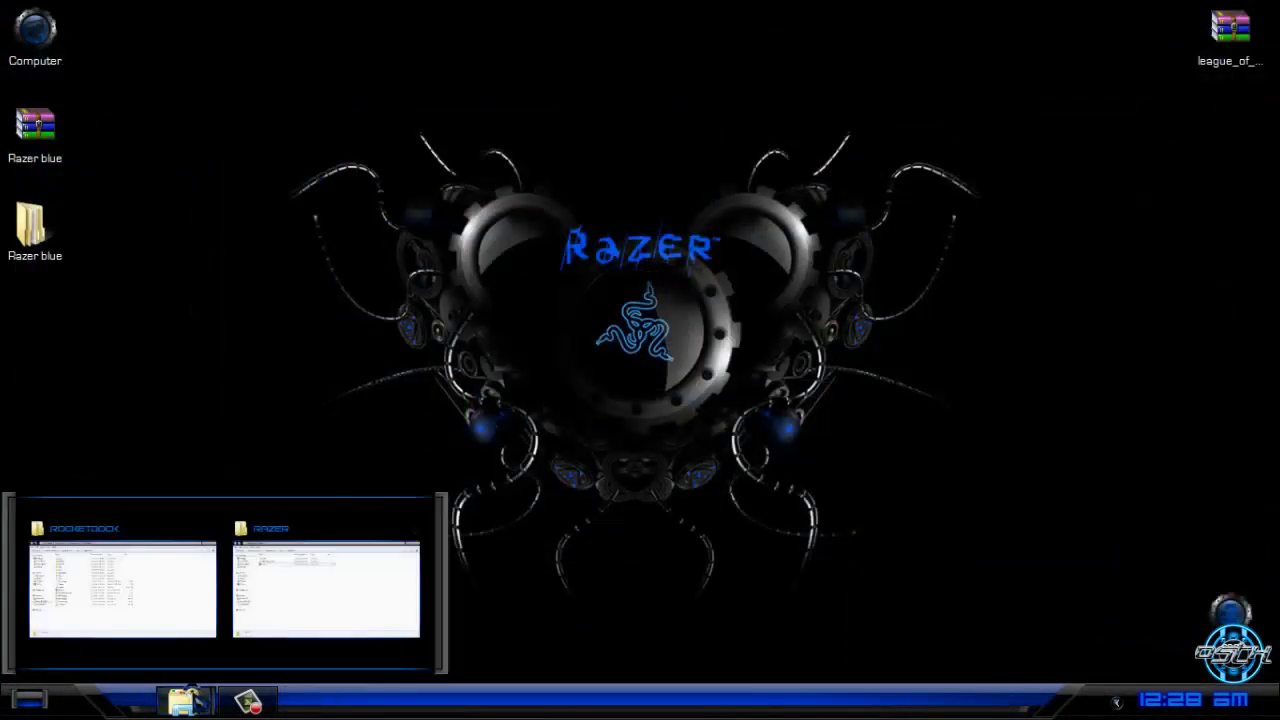
{"action": "left_click", "coordinate": [303, 612]}
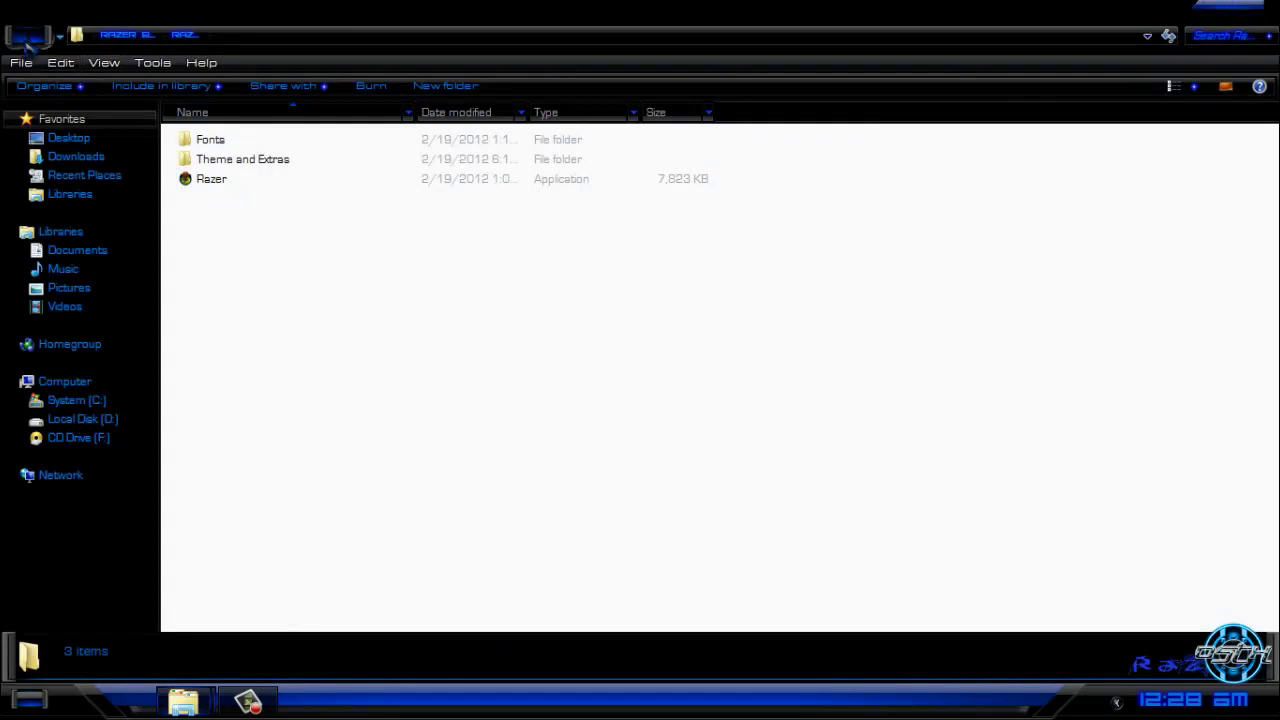
{"action": "left_click", "coordinate": [28, 44]}
{"action": "left_click", "coordinate": [28, 44]}
{"action": "double_click", "coordinate": [240, 158]}
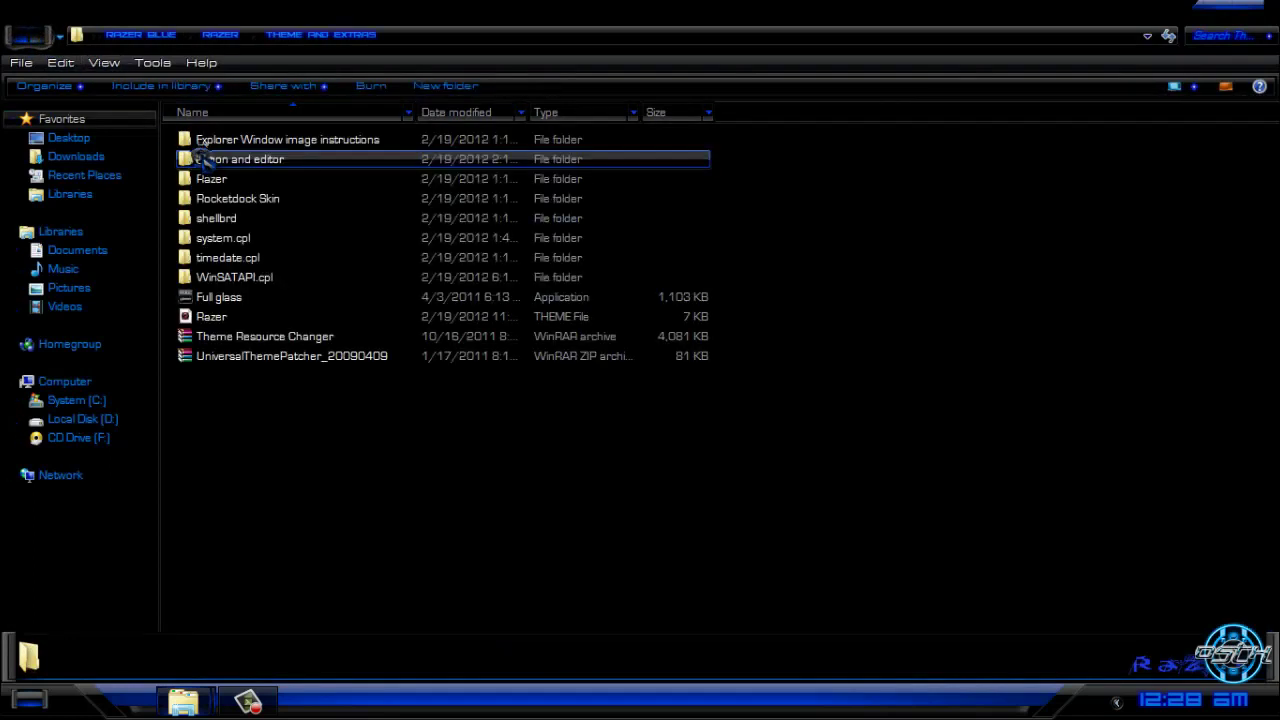
{"action": "double_click", "coordinate": [271, 160]}
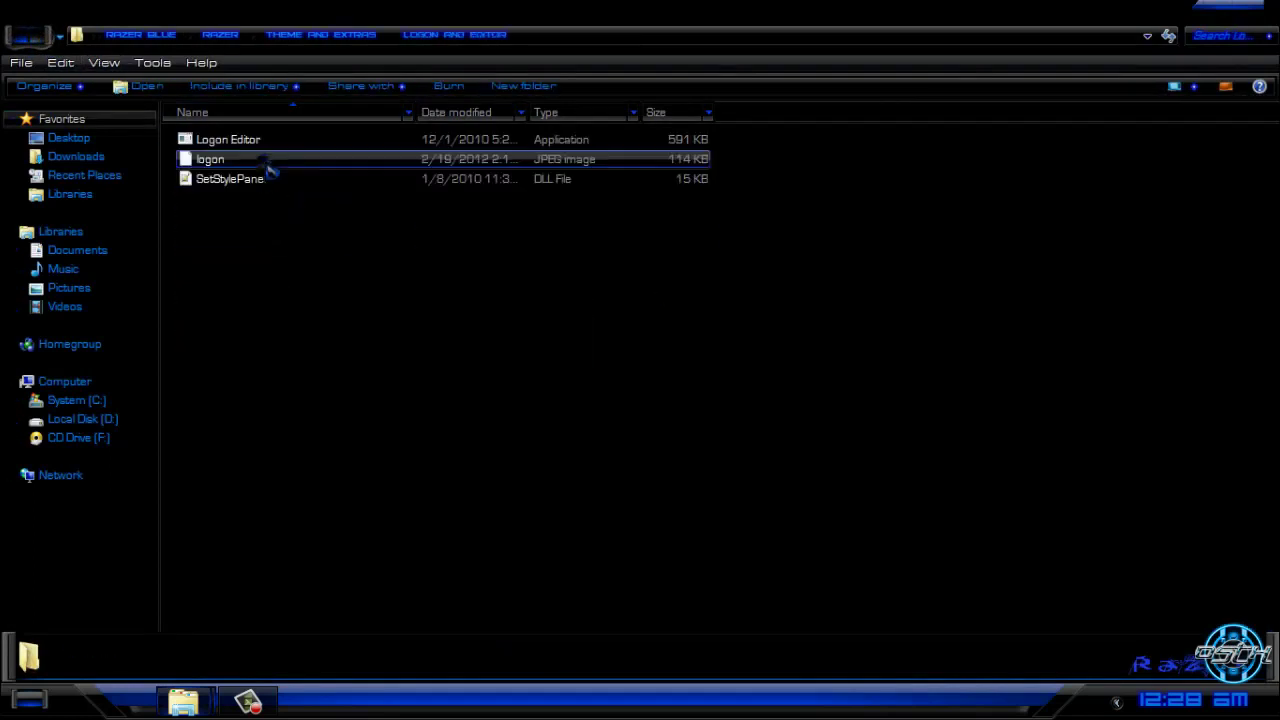
{"action": "double_click", "coordinate": [272, 162]}
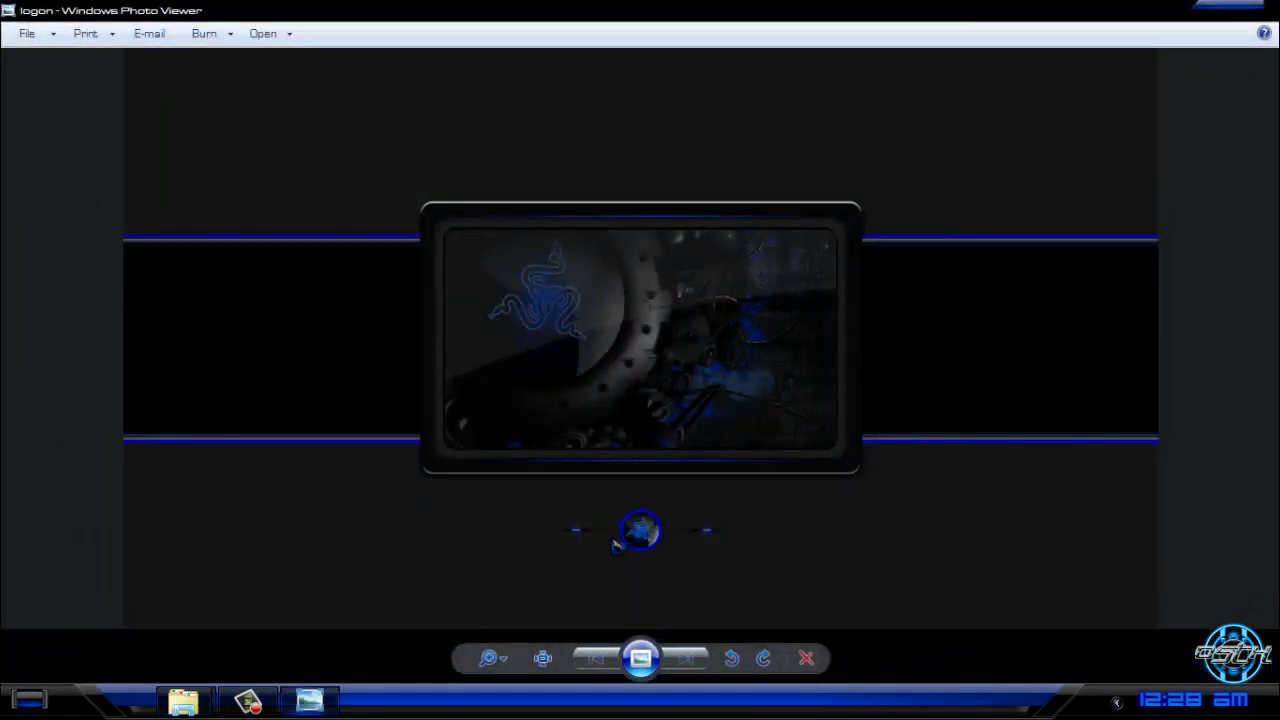
{"action": "left_click", "coordinate": [1250, 8]}
Run the Logon Editor application, examine its logon background and button style options, and close it.
{"action": "double_click", "coordinate": [253, 142]}
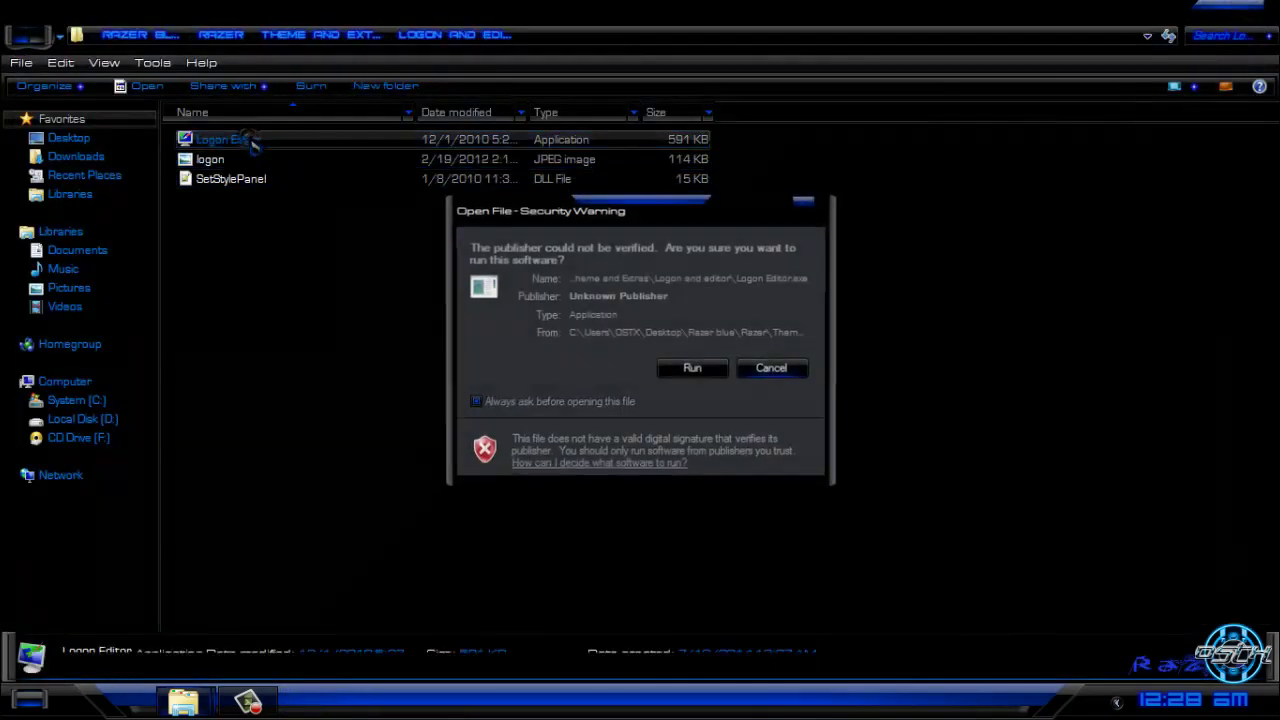
{"action": "left_click", "coordinate": [692, 369]}
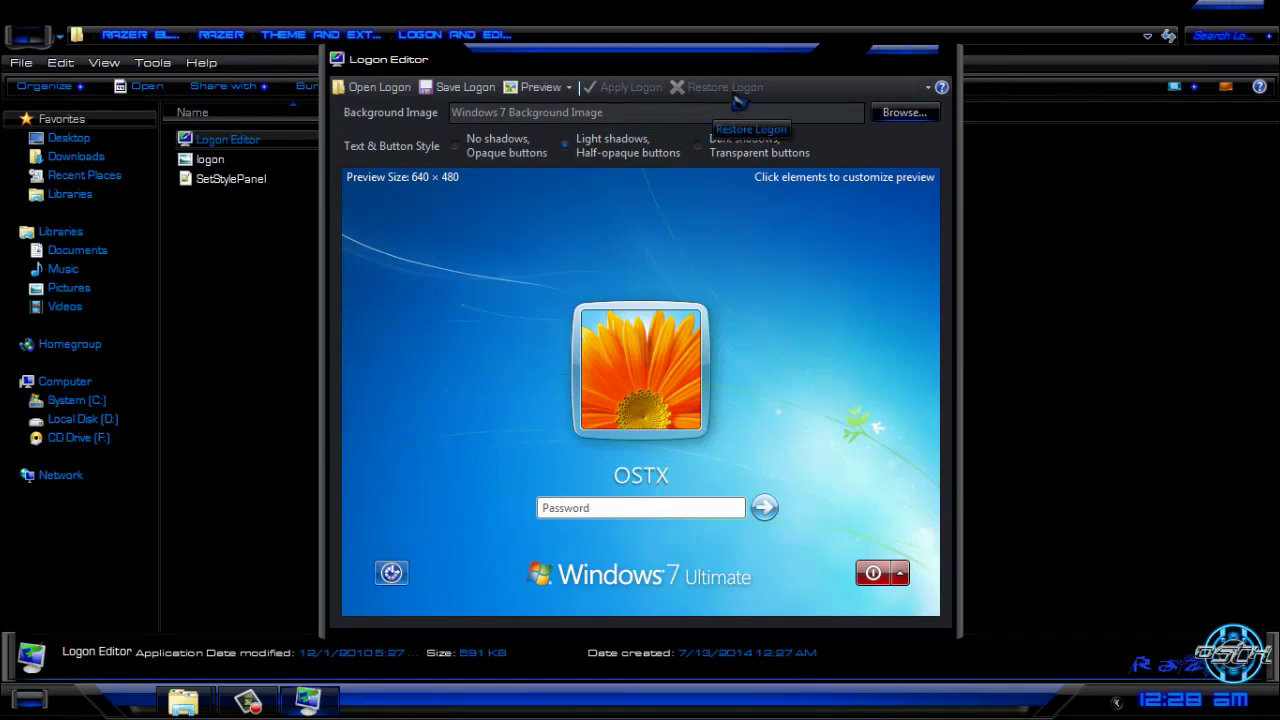
{"action": "left_click", "coordinate": [940, 54]}
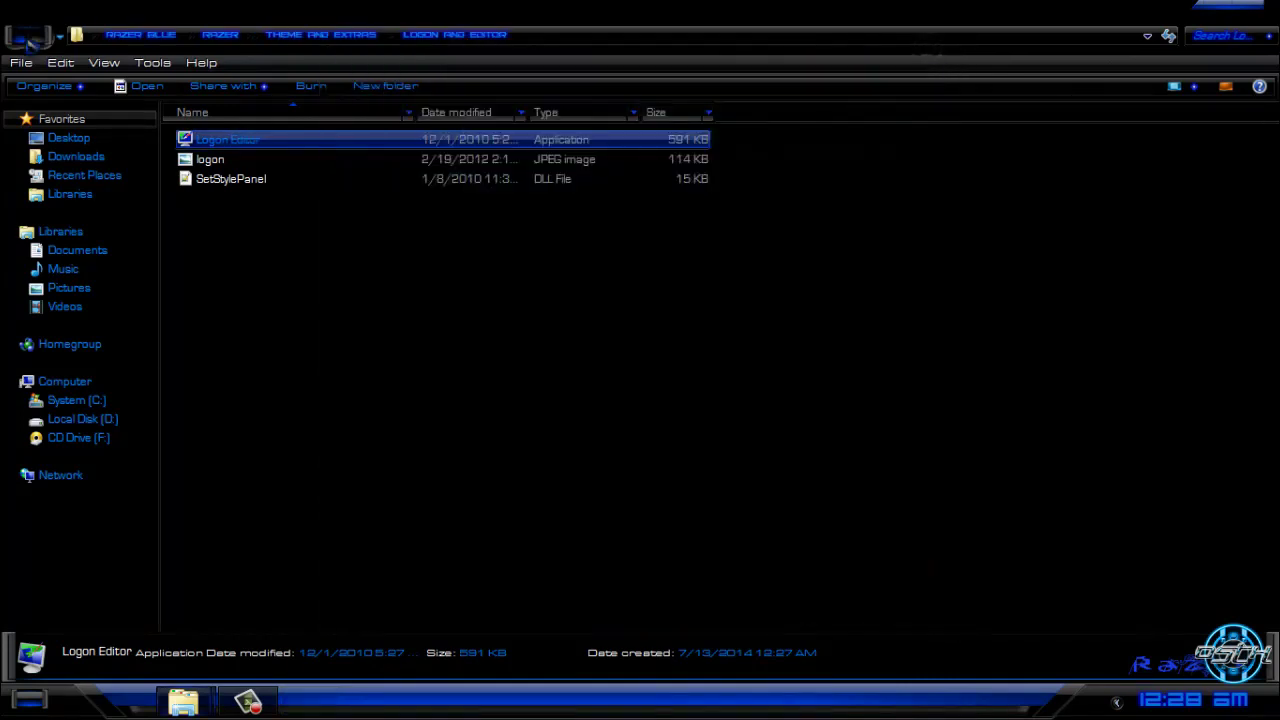
View the contents of the Razer folder in Theme and Extras and return to the parent folder.
{"action": "left_click", "coordinate": [27, 36]}
{"action": "double_click", "coordinate": [287, 178]}
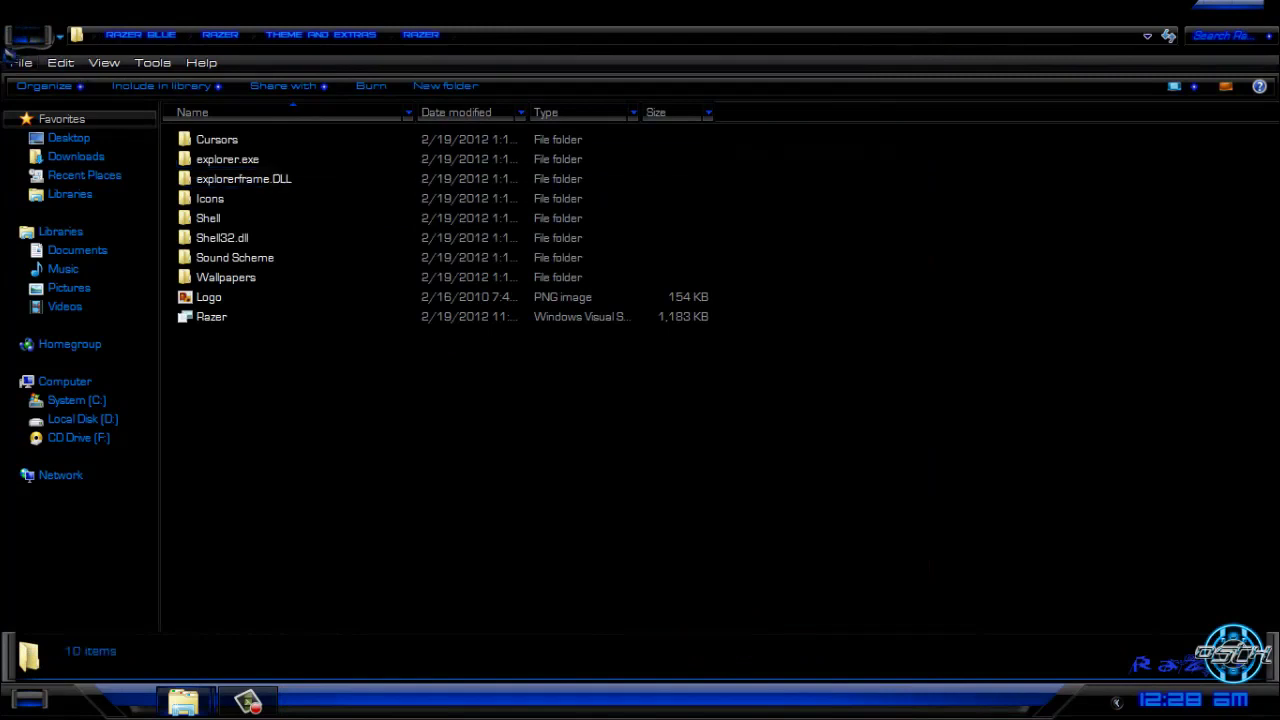
{"action": "left_click", "coordinate": [27, 36]}
Open the Rocketdock Skin folder and copy the Razer skin folder inside it.
{"action": "double_click", "coordinate": [265, 203]}
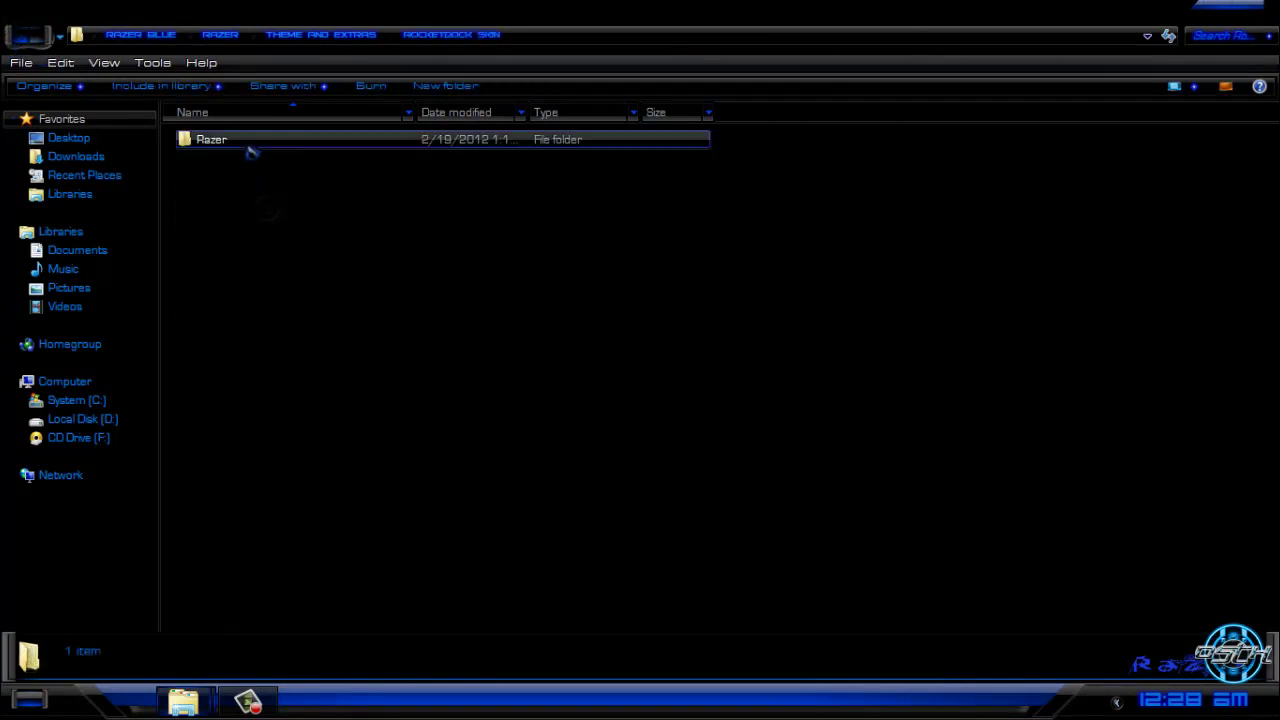
{"action": "key", "text": "alt+Up"}
{"action": "key", "text": "alt+Up"}
{"action": "key", "text": "alt+Up"}
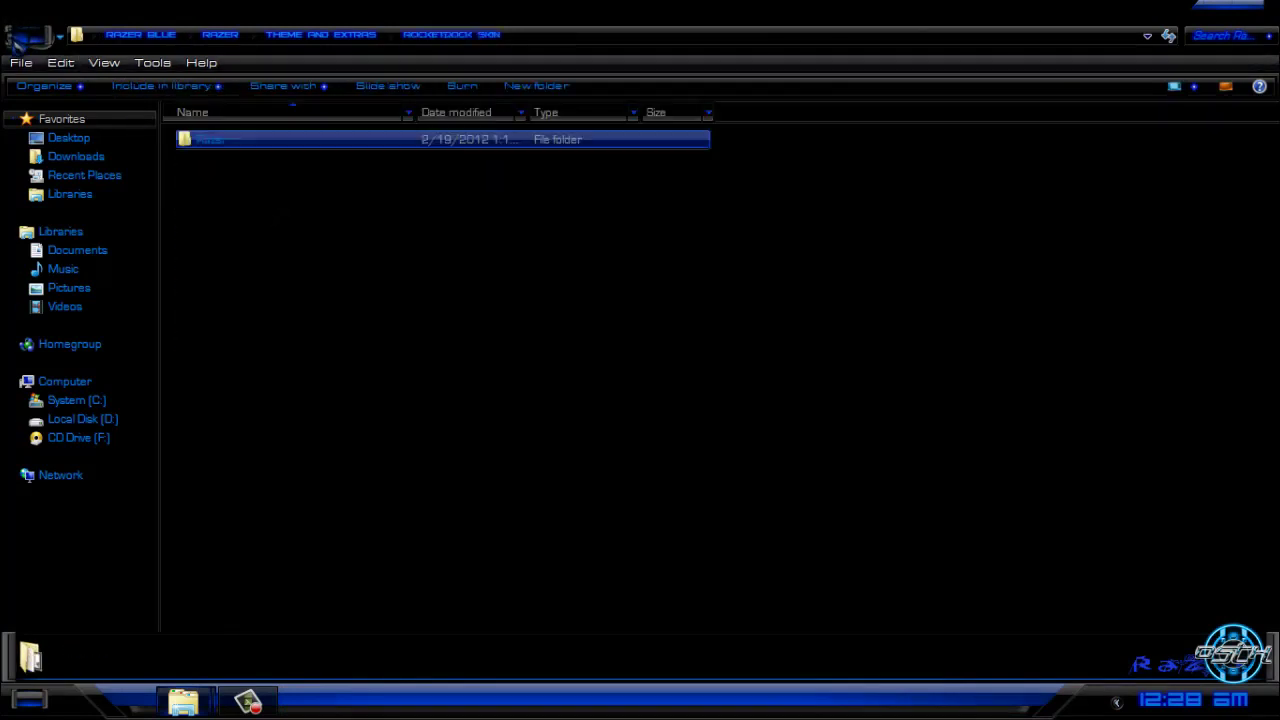
{"action": "right_click", "coordinate": [260, 155]}
{"action": "left_click", "coordinate": [297, 562]}
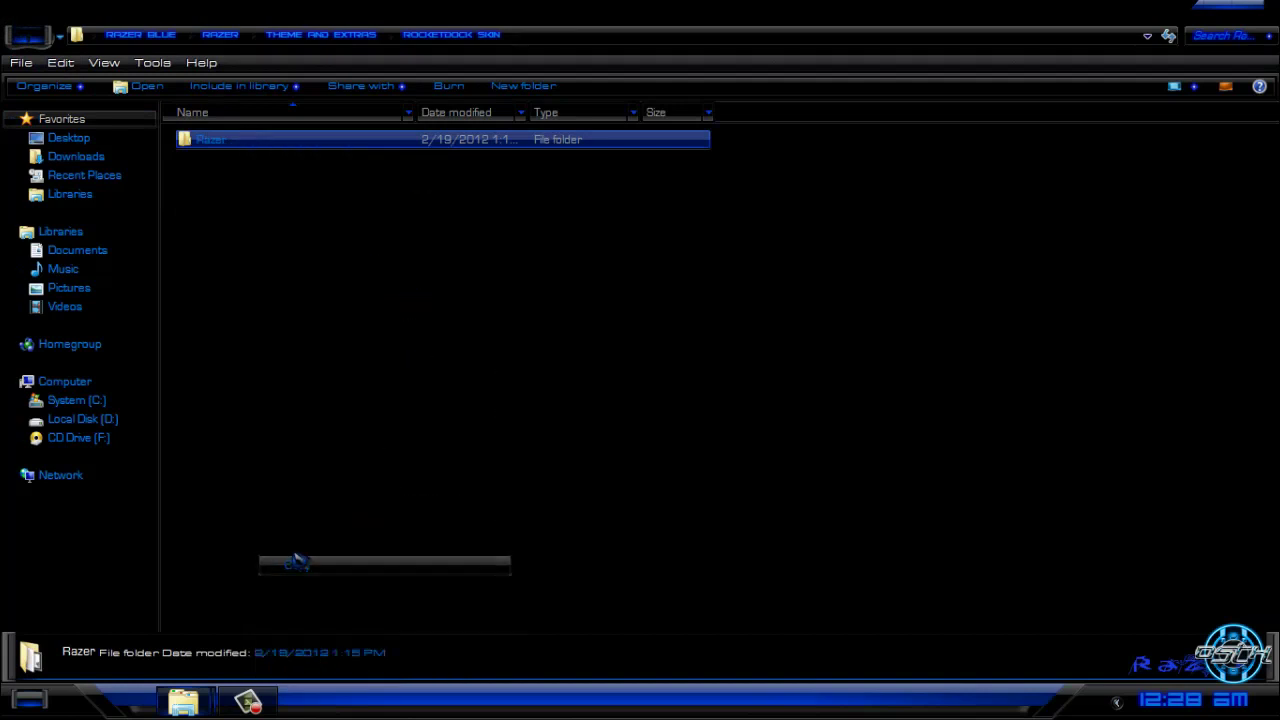
Paste the Razer folder into the Skins folder of the RocketDock installation on the local disk (D:), and leave that window.
{"action": "mouse_move", "coordinate": [185, 703]}
{"action": "left_click", "coordinate": [123, 586]}
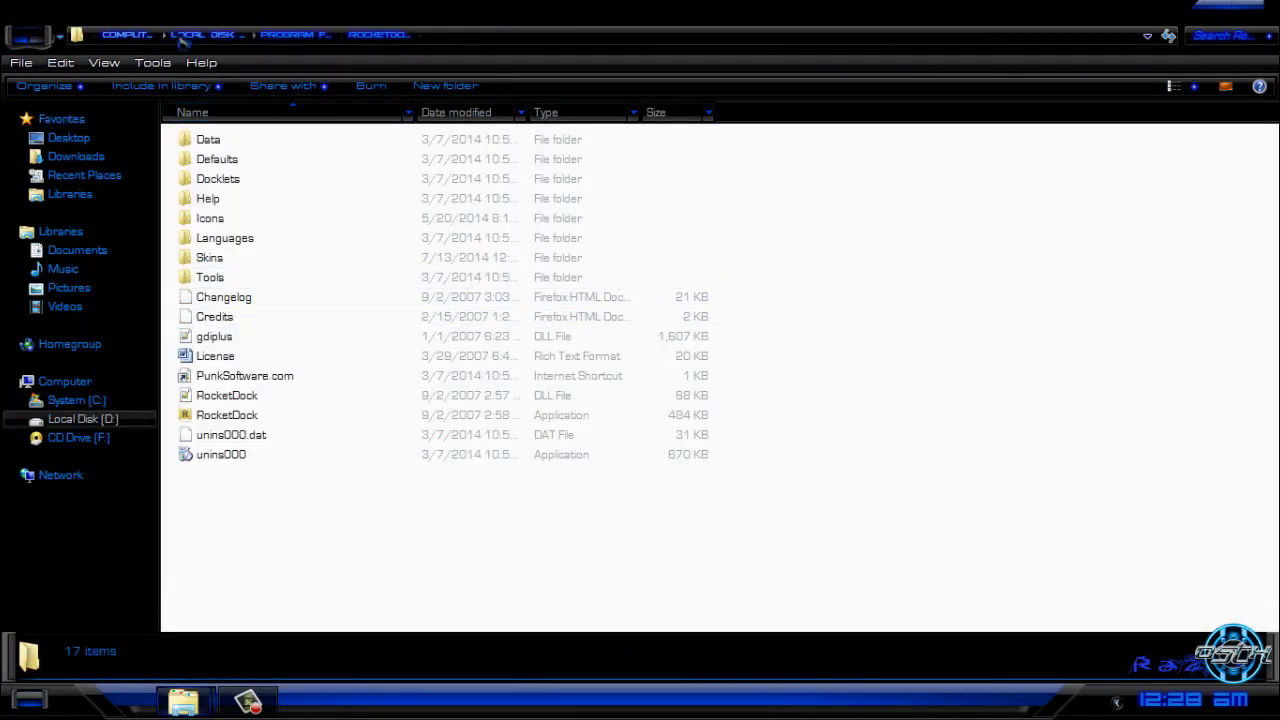
{"action": "double_click", "coordinate": [235, 260]}
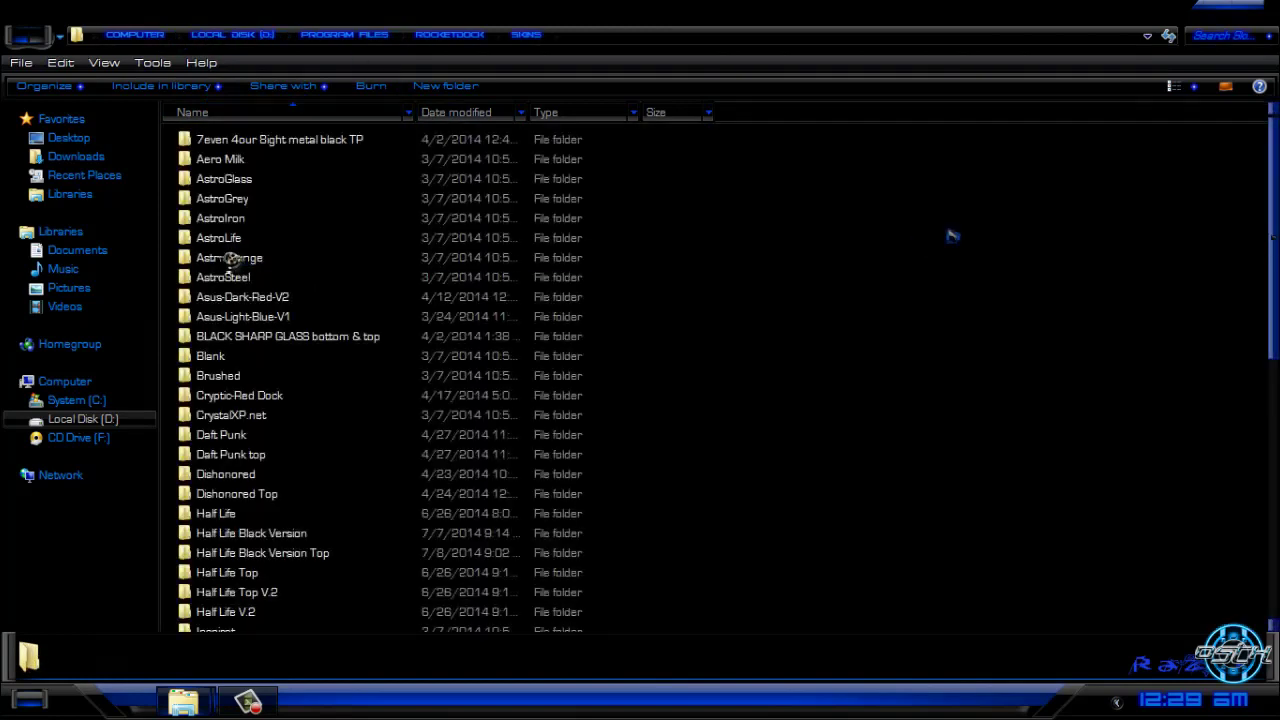
{"action": "right_click", "coordinate": [947, 229]}
{"action": "left_click", "coordinate": [1129, 151]}
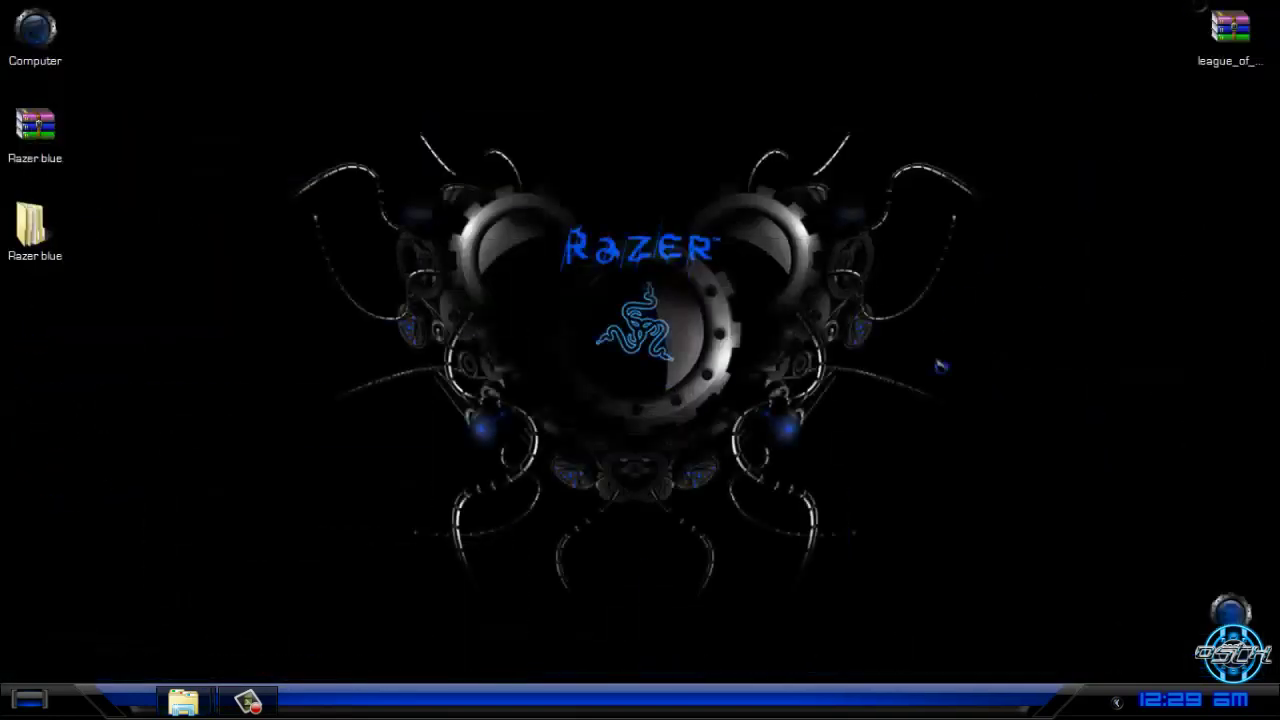
Set the dock's theme to Razer in its style settings and accept the change.
{"action": "mouse_move", "coordinate": [800, 650]}
{"action": "right_click", "coordinate": [745, 630]}
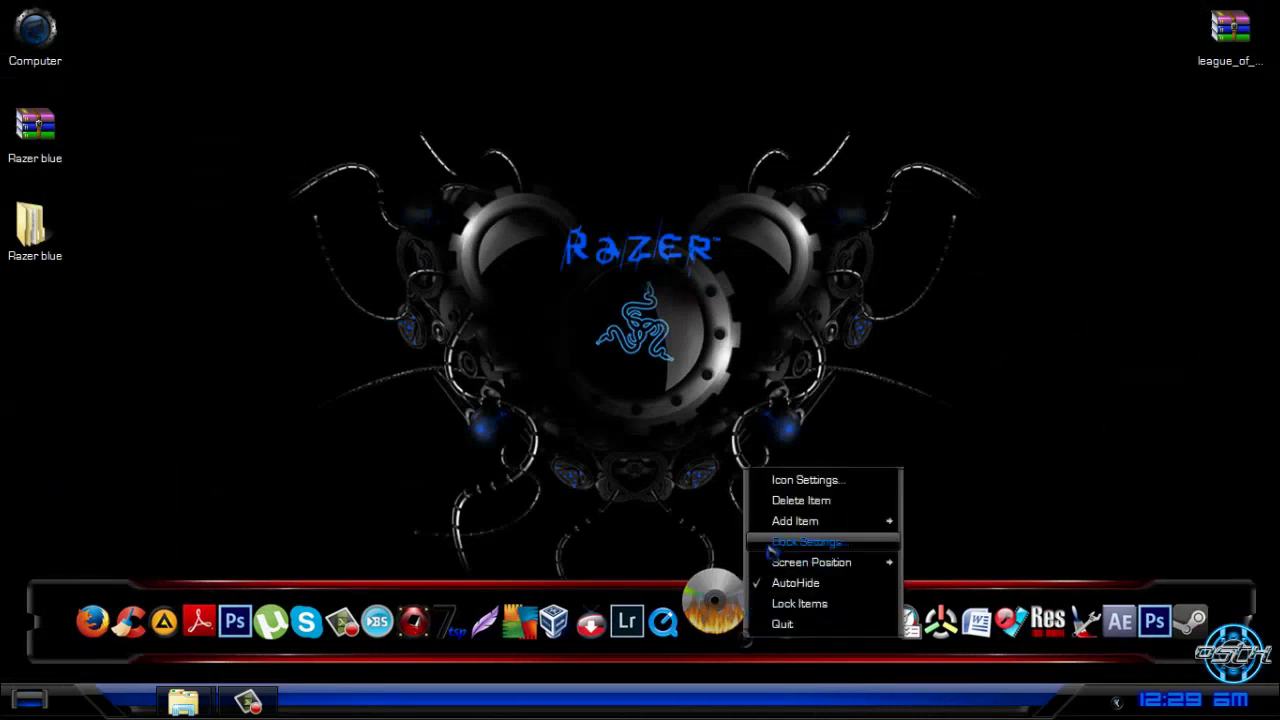
{"action": "left_click", "coordinate": [775, 542]}
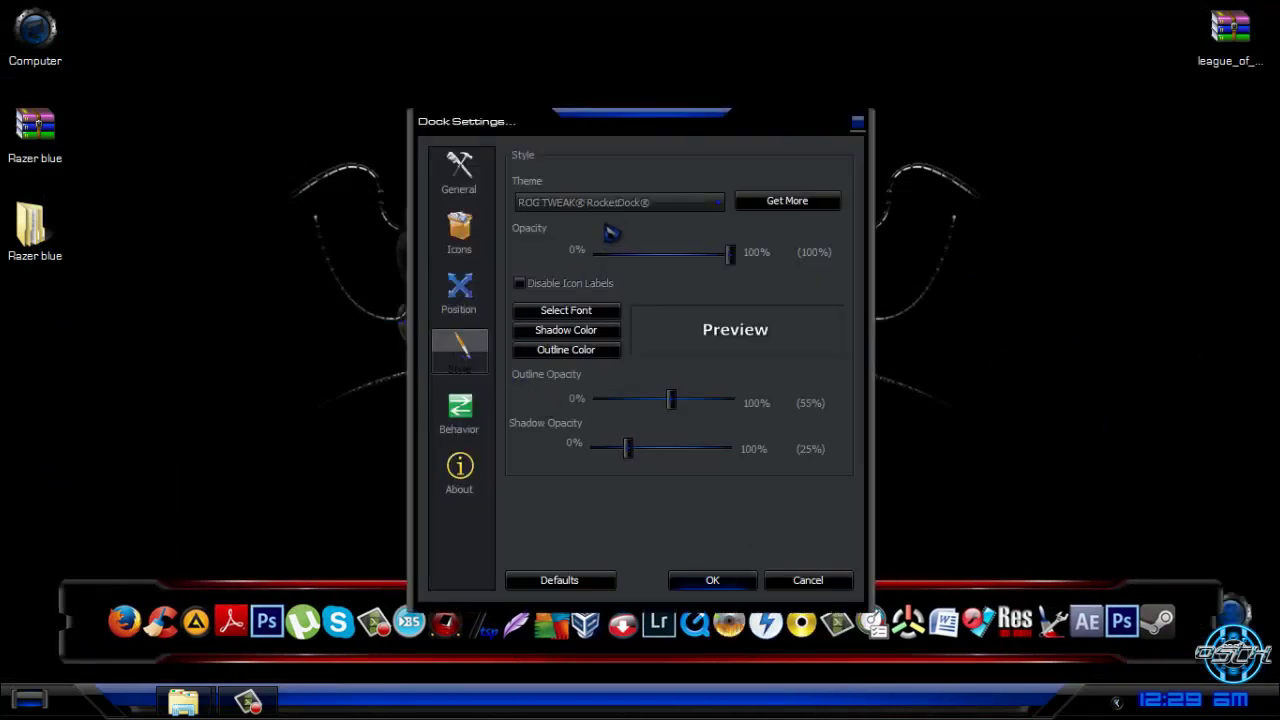
{"action": "left_click", "coordinate": [608, 205]}
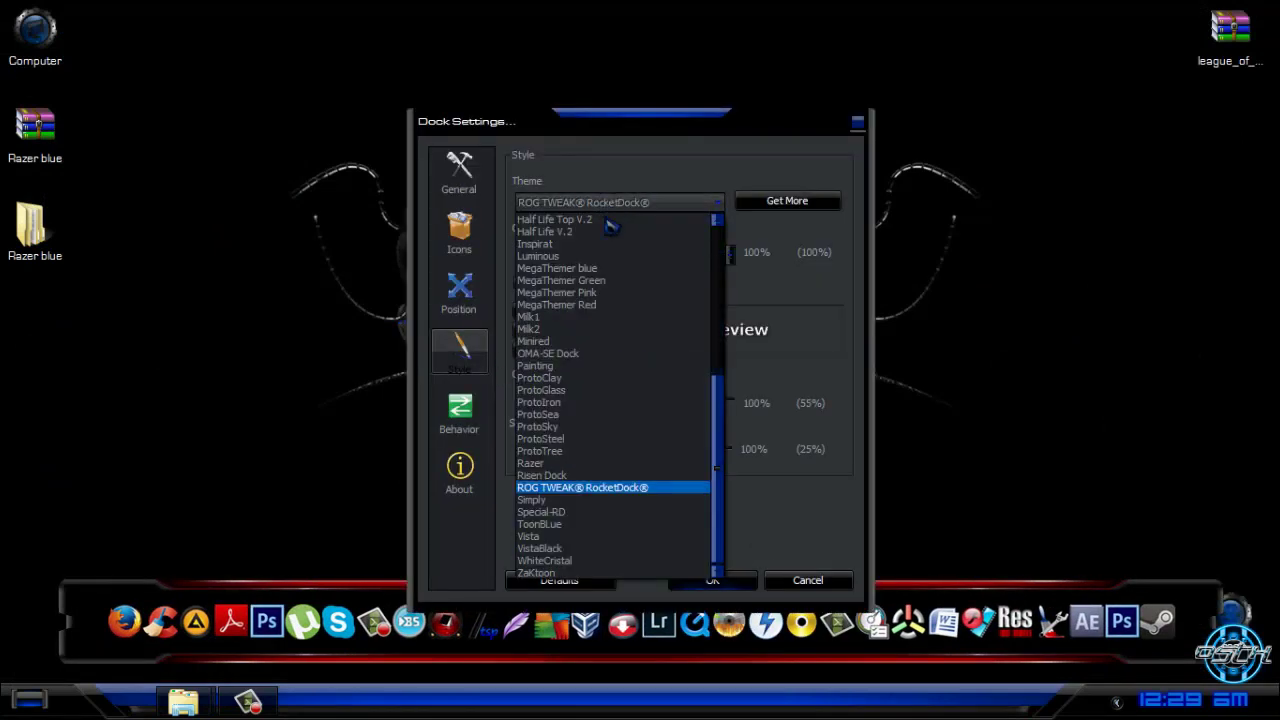
{"action": "left_click", "coordinate": [560, 463]}
{"action": "left_click", "coordinate": [710, 581]}
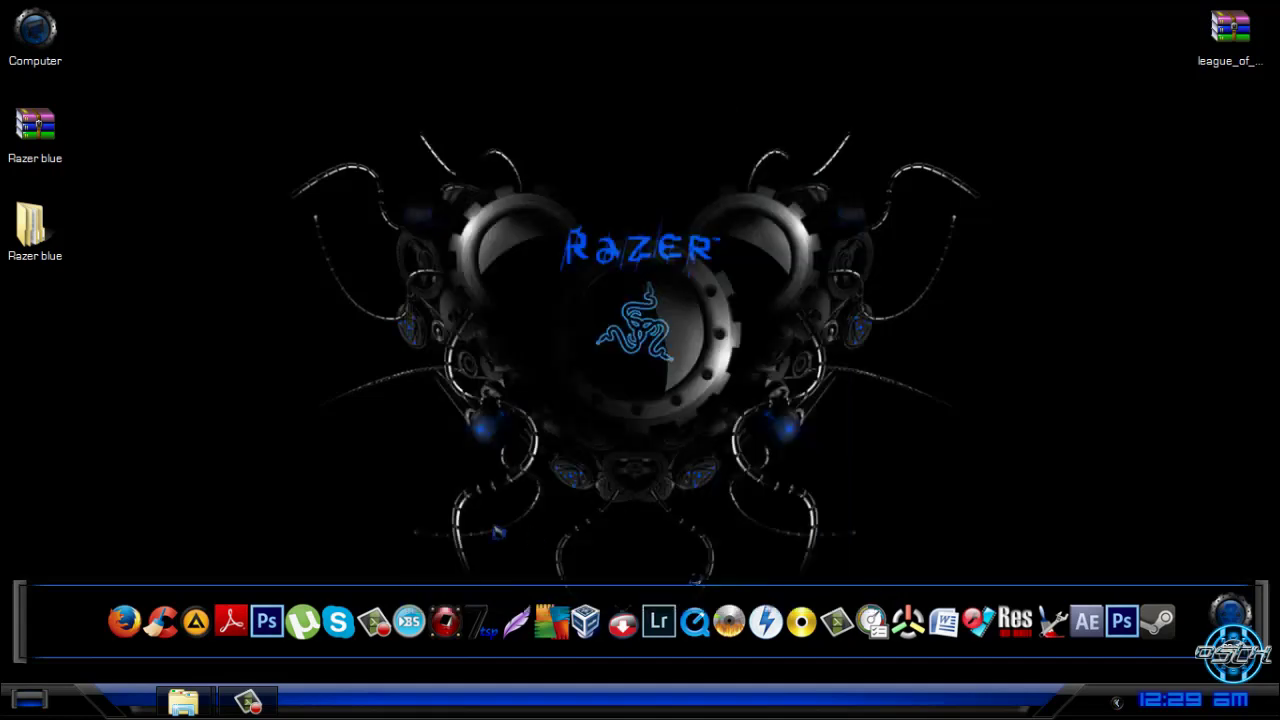
Close the Skins window and go back from Rocketdock Skin to the Theme and Extras folder.
{"action": "mouse_move", "coordinate": [185, 698]}
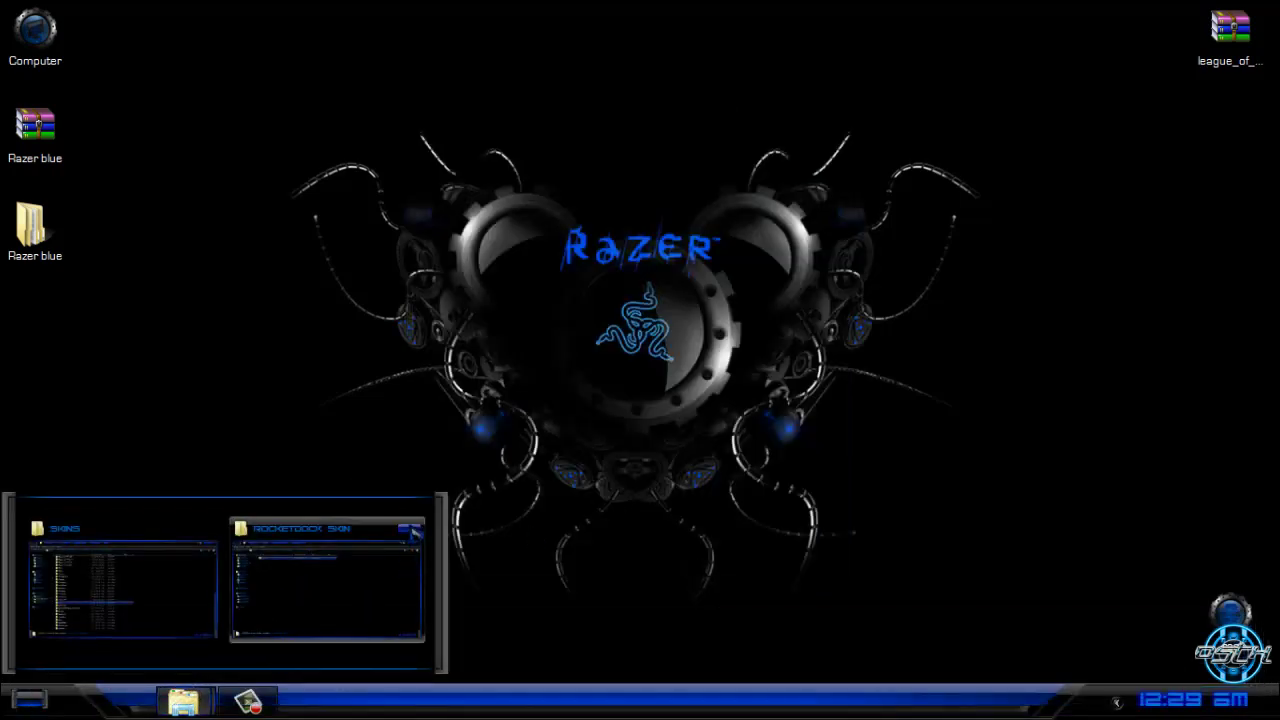
{"action": "mouse_move", "coordinate": [413, 531]}
{"action": "left_click", "coordinate": [214, 537]}
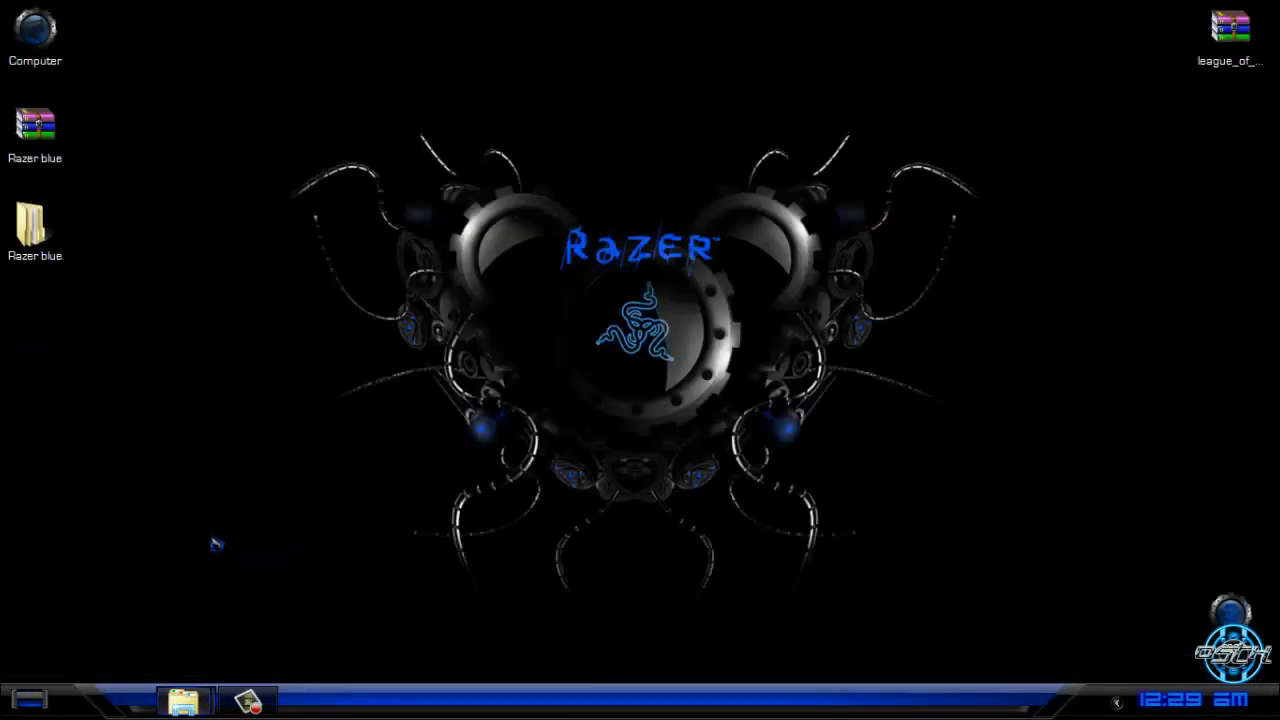
{"action": "left_click", "coordinate": [1240, 14]}
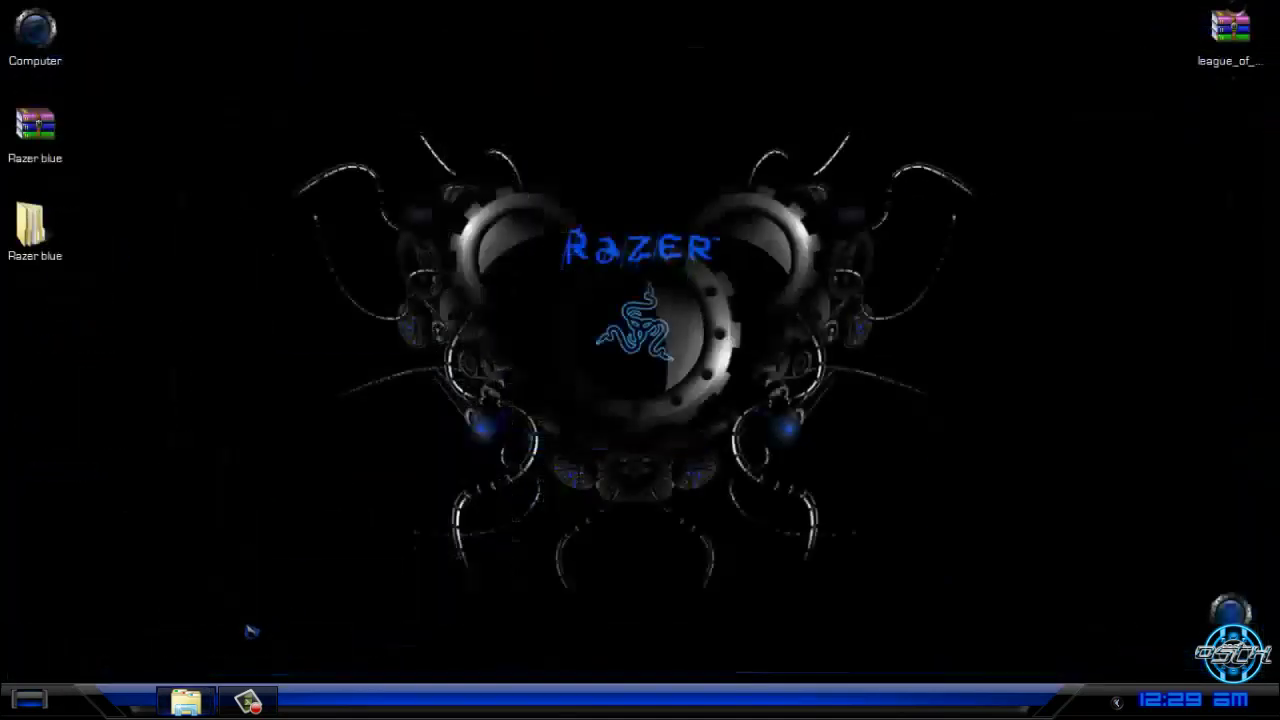
{"action": "left_click", "coordinate": [413, 531]}
{"action": "left_click", "coordinate": [20, 40]}
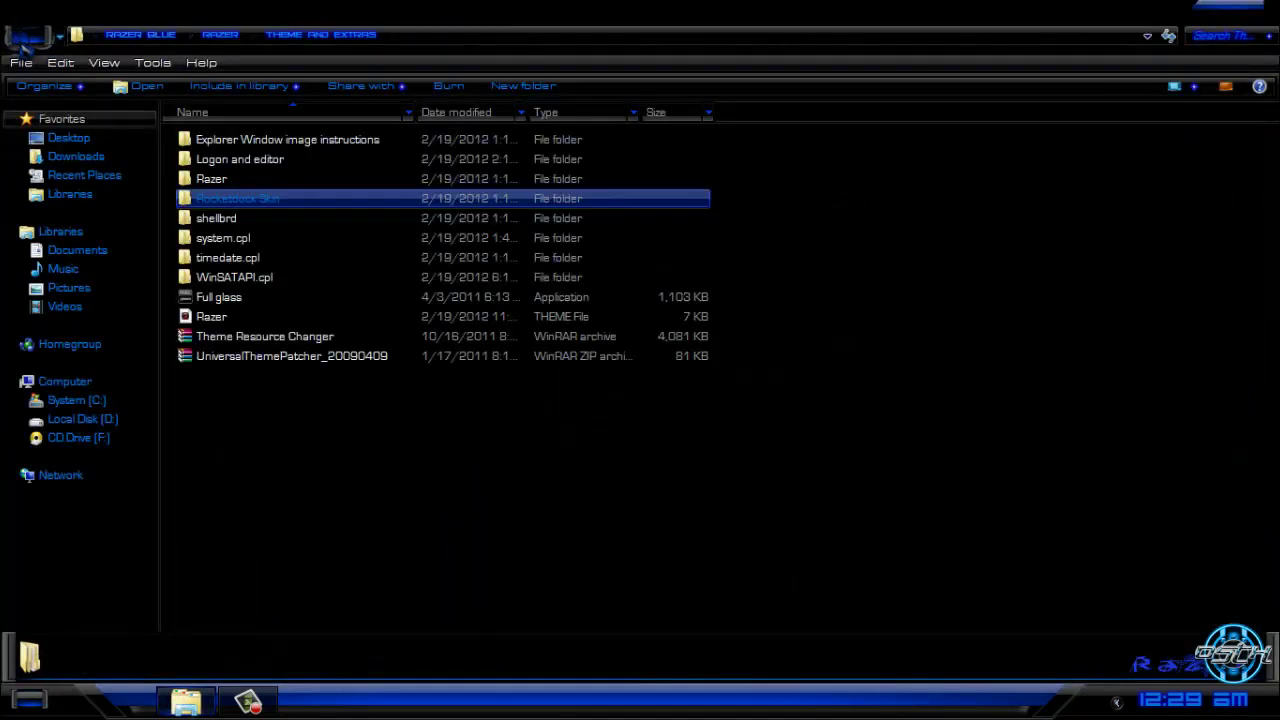
Open the shellbrd folder and select the 1050 image.
{"action": "left_click", "coordinate": [248, 222]}
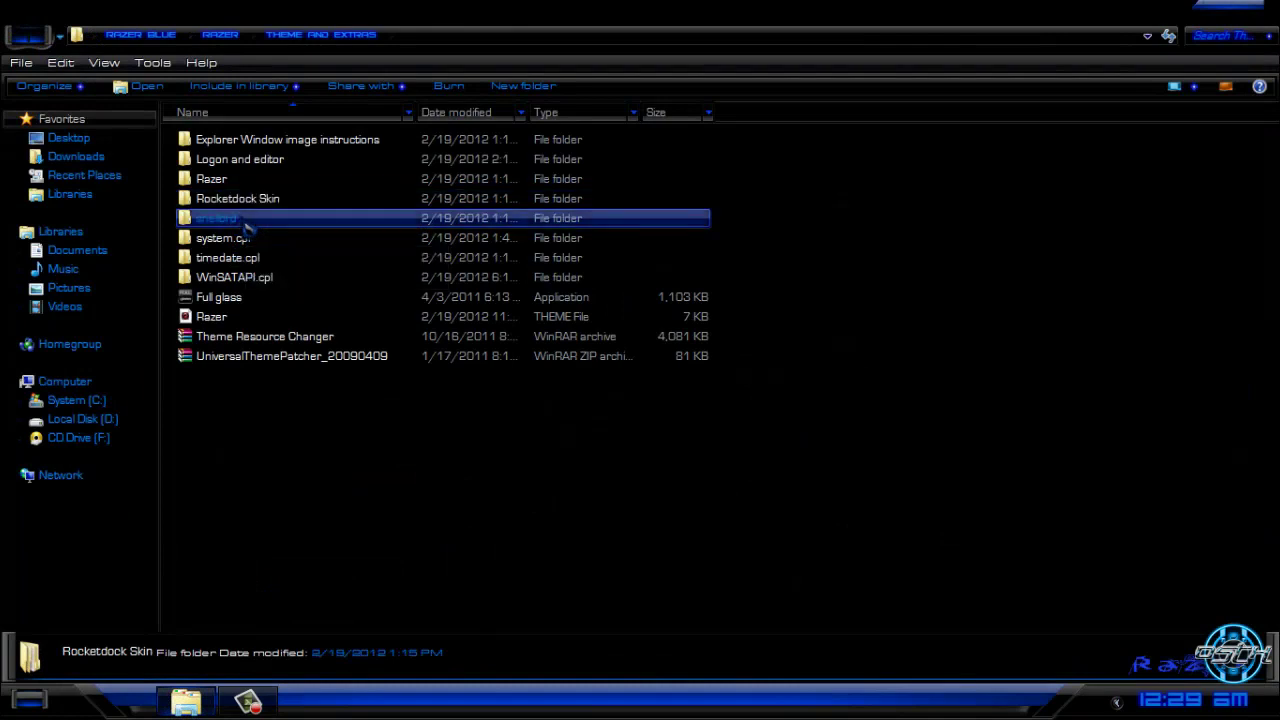
{"action": "double_click", "coordinate": [244, 228]}
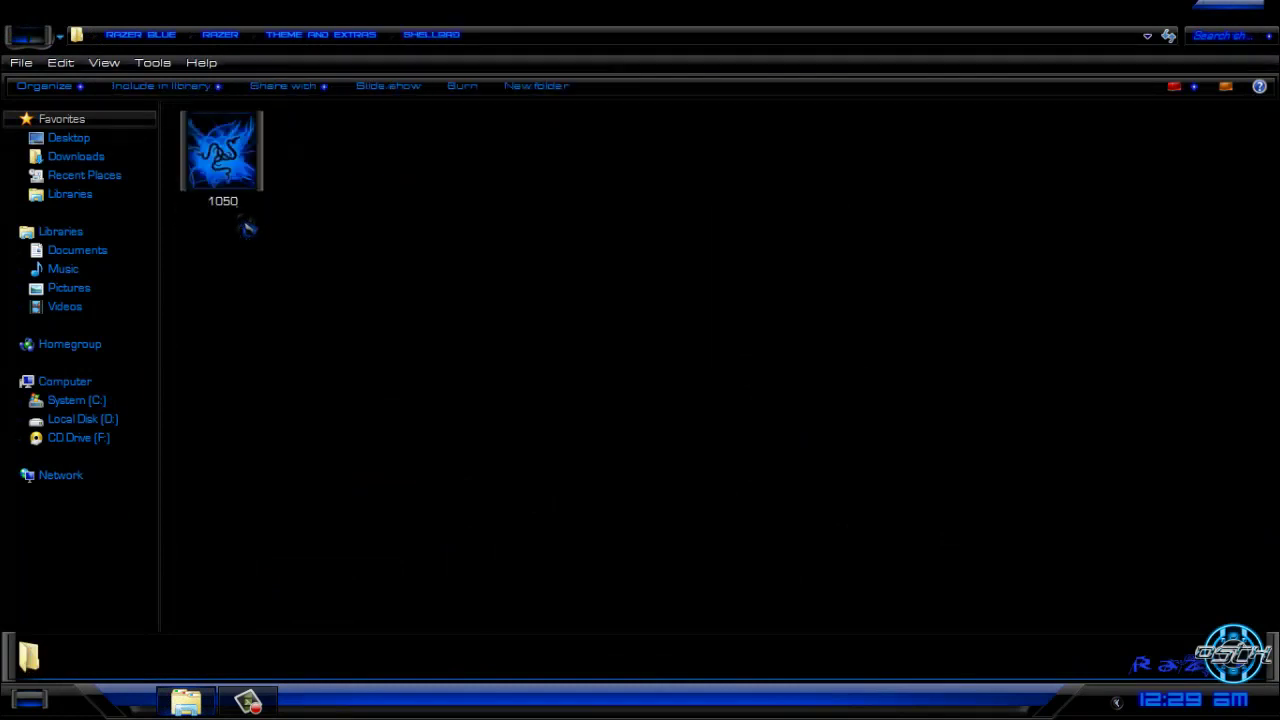
{"action": "left_click", "coordinate": [246, 192]}
{"action": "left_click", "coordinate": [29, 700]}
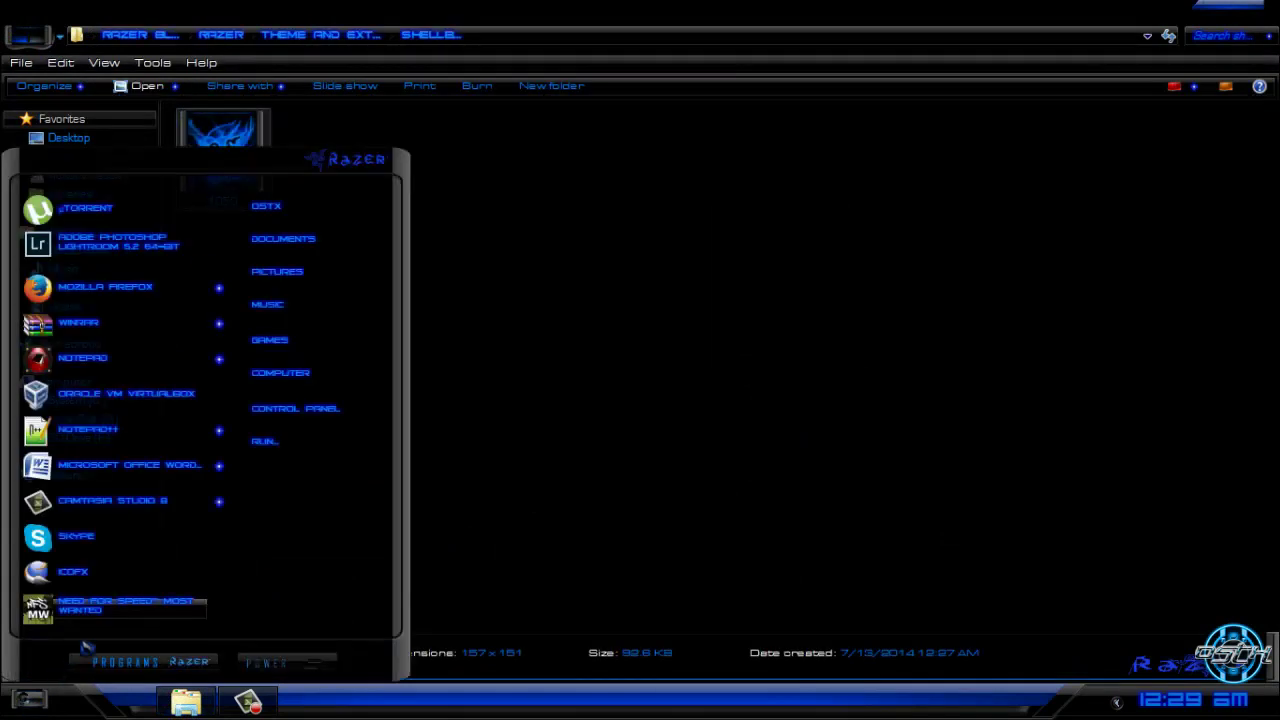
{"action": "left_click", "coordinate": [462, 212]}
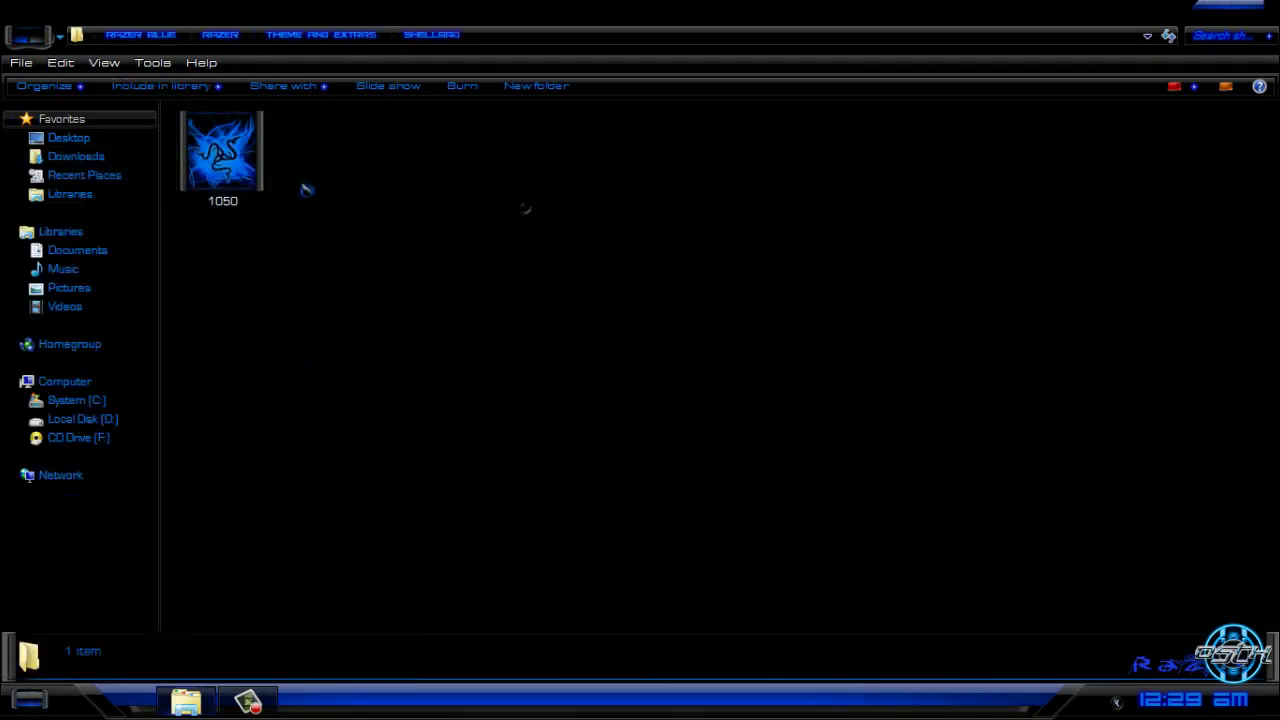
Open the Computer's system properties, shrink the window to examine the Windows edition logo, and close it.
{"action": "left_click", "coordinate": [222, 152]}
{"action": "key", "text": "super"}
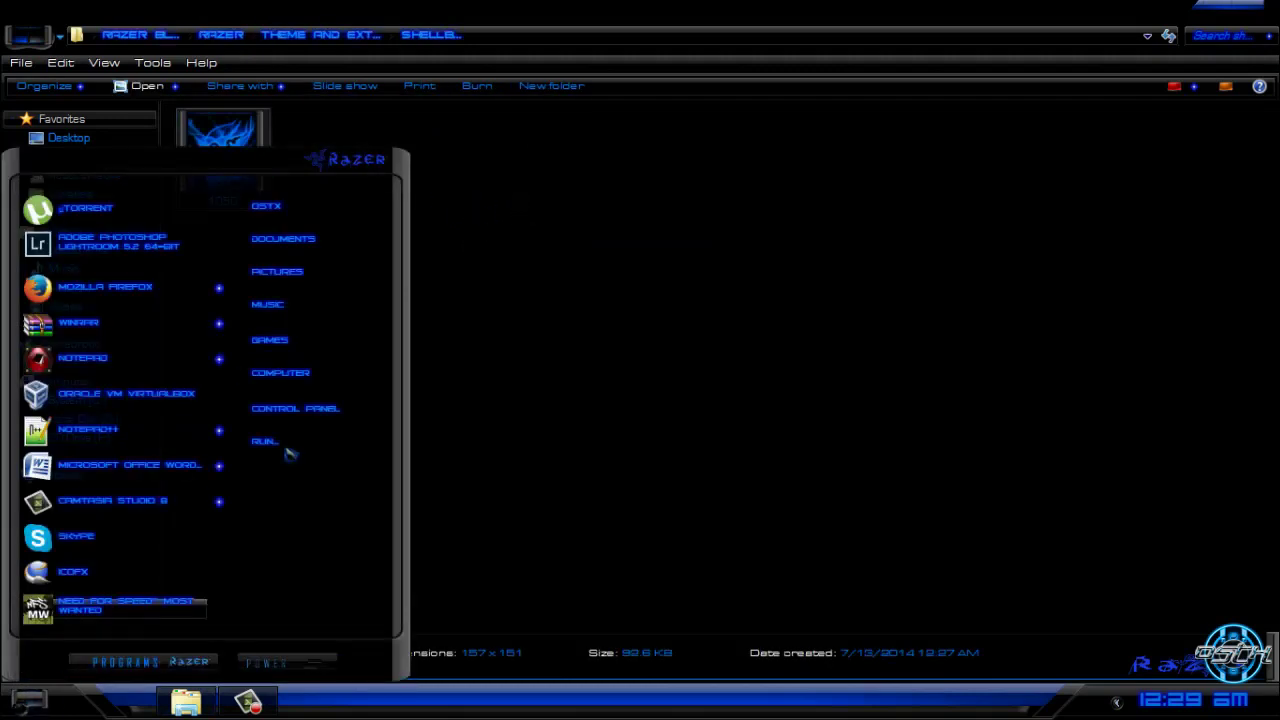
{"action": "right_click", "coordinate": [328, 378]}
{"action": "left_click", "coordinate": [400, 523]}
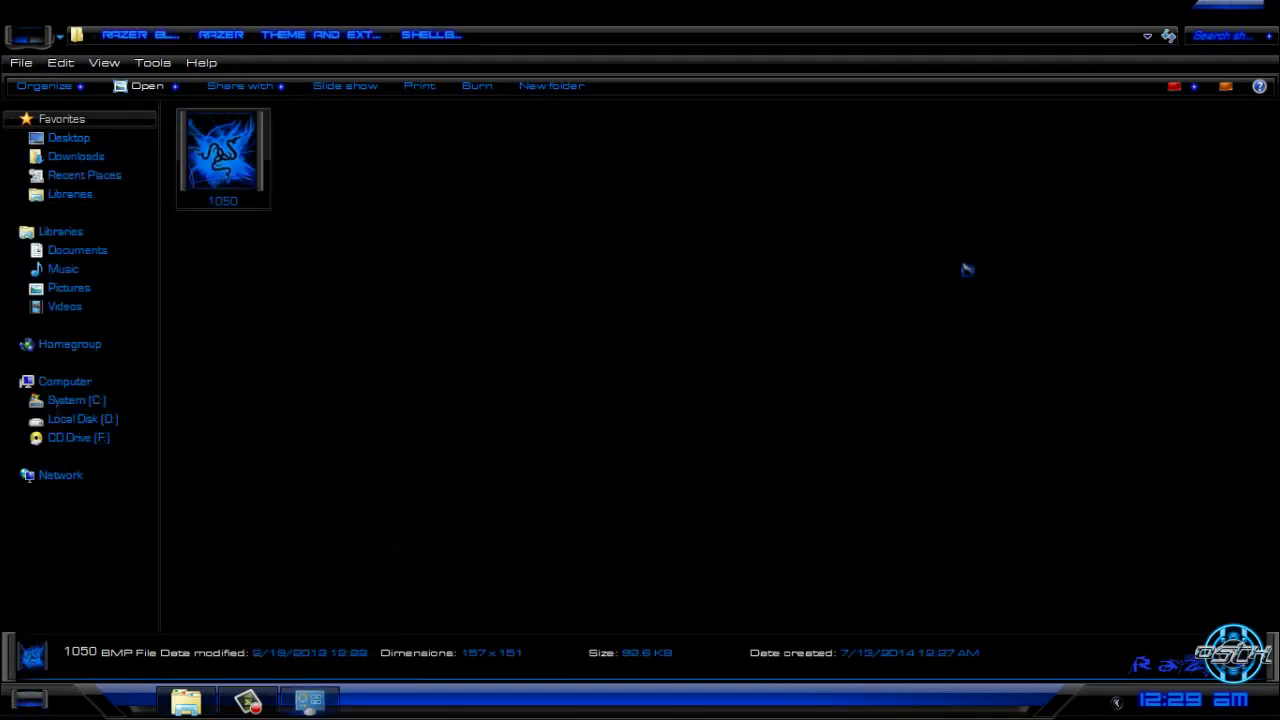
{"action": "left_click_drag", "start_coordinate": [985, 15], "coordinate": [741, 159]}
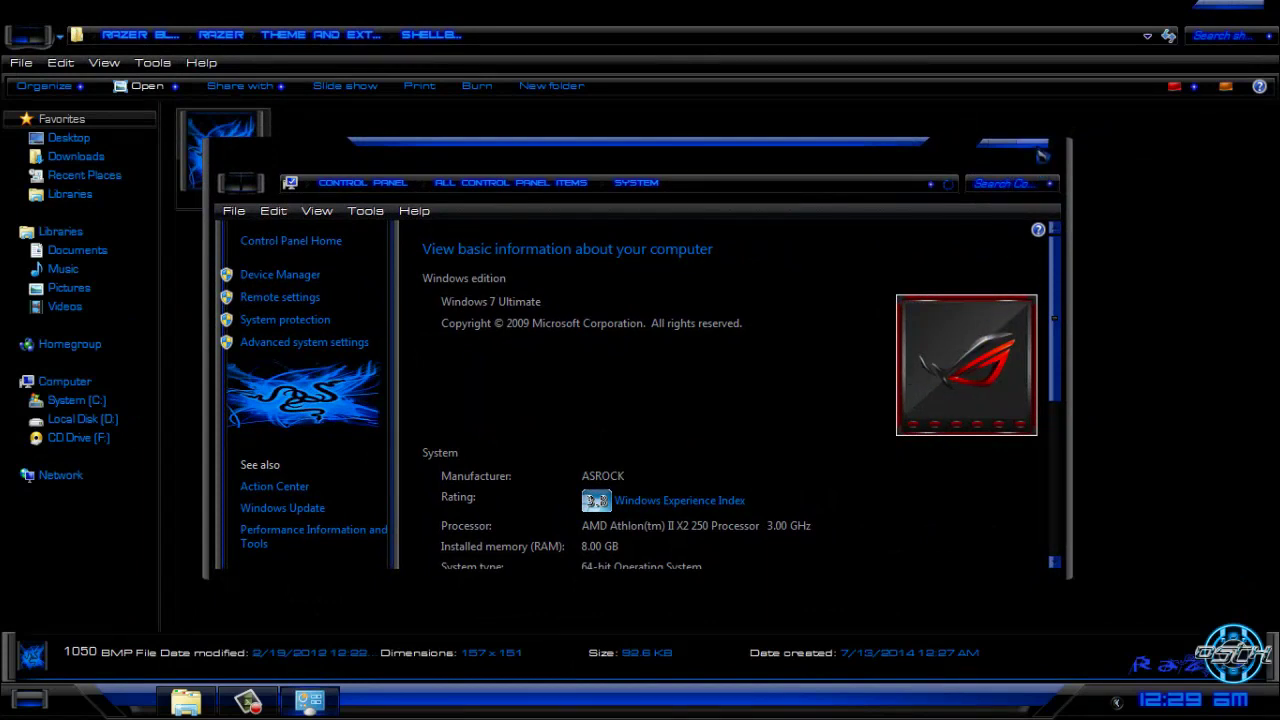
{"action": "left_click", "coordinate": [1041, 151]}
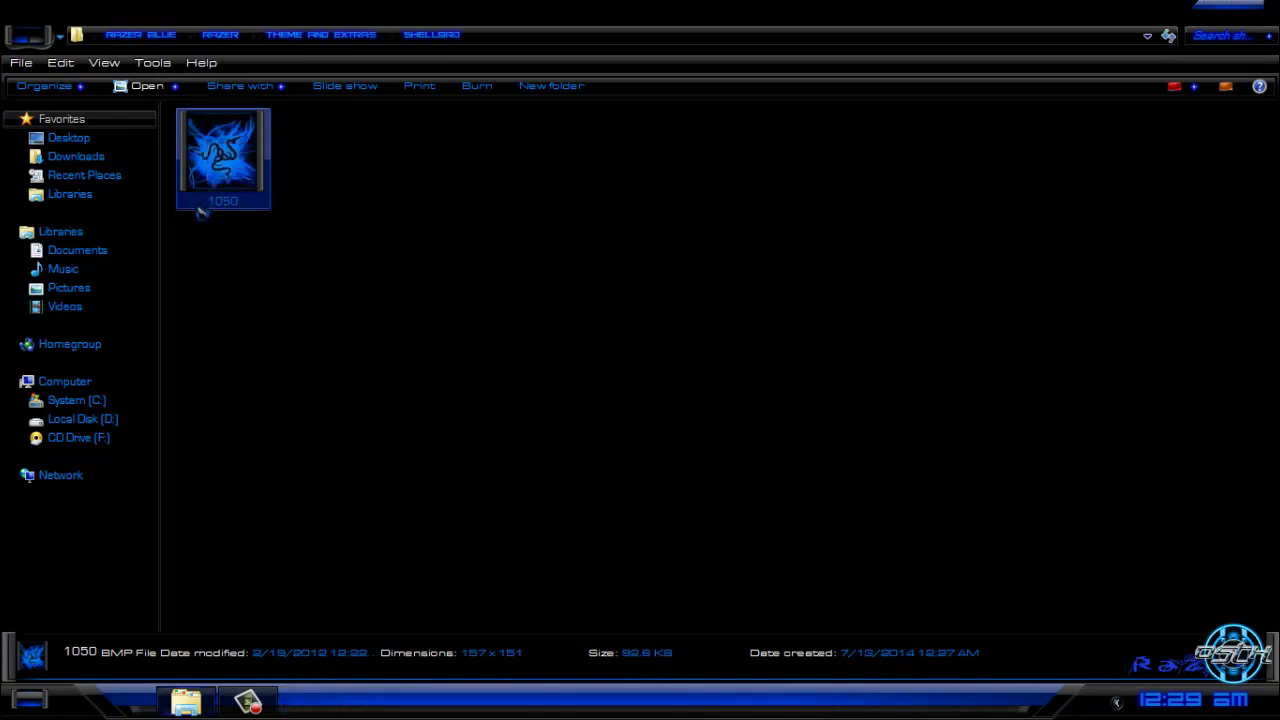
Refresh and revisit the shellbrd folder, view the image in the system.cpl folder, and return to Theme and Extras.
{"action": "right_click", "coordinate": [372, 190]}
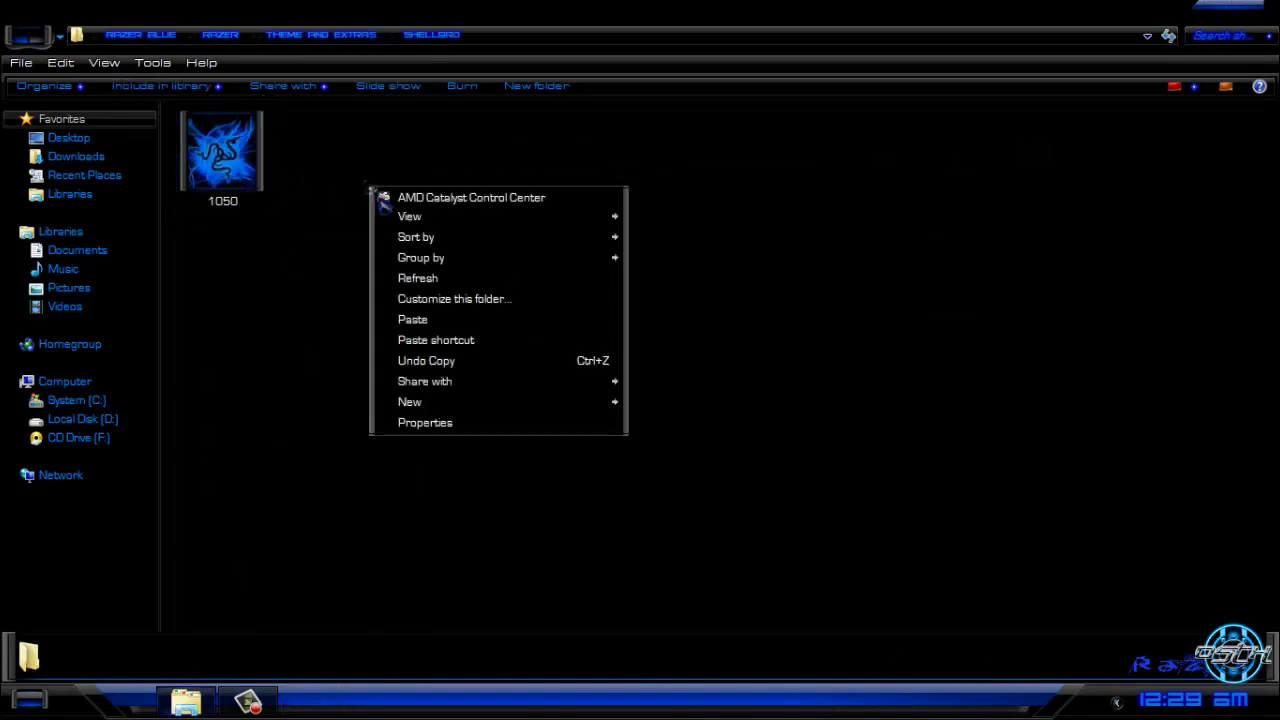
{"action": "left_click", "coordinate": [452, 283]}
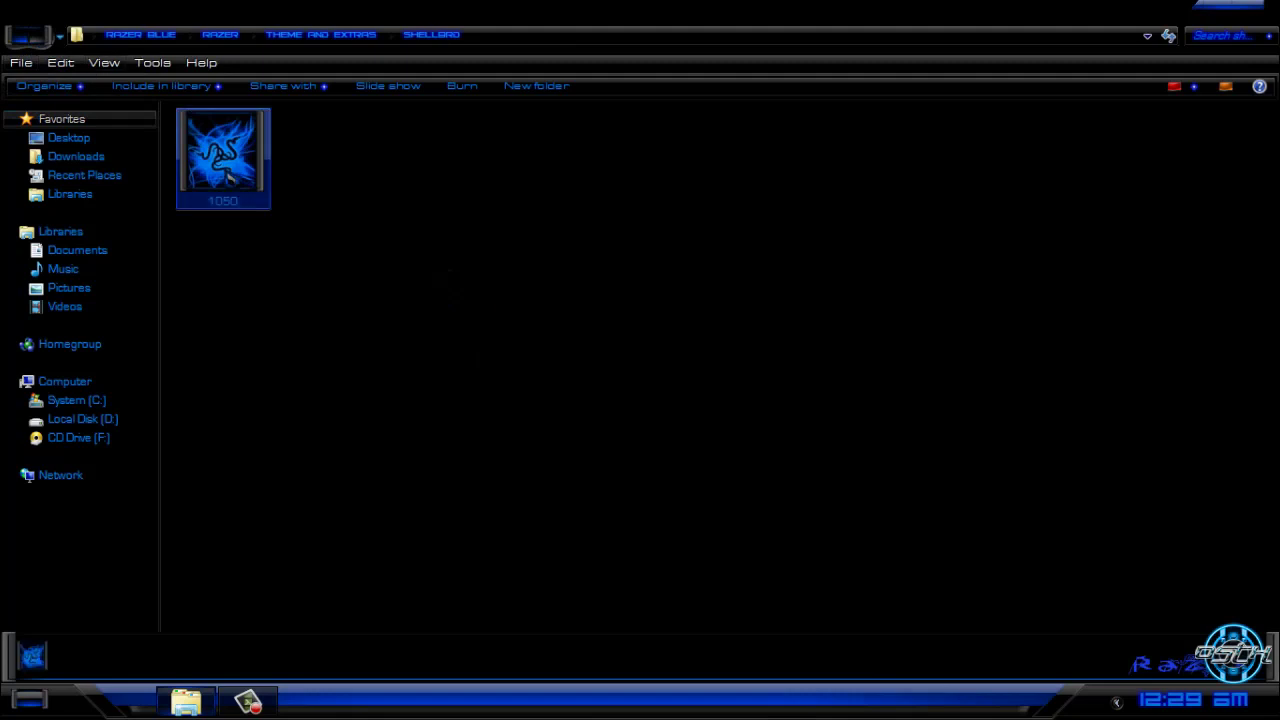
{"action": "left_click", "coordinate": [26, 40]}
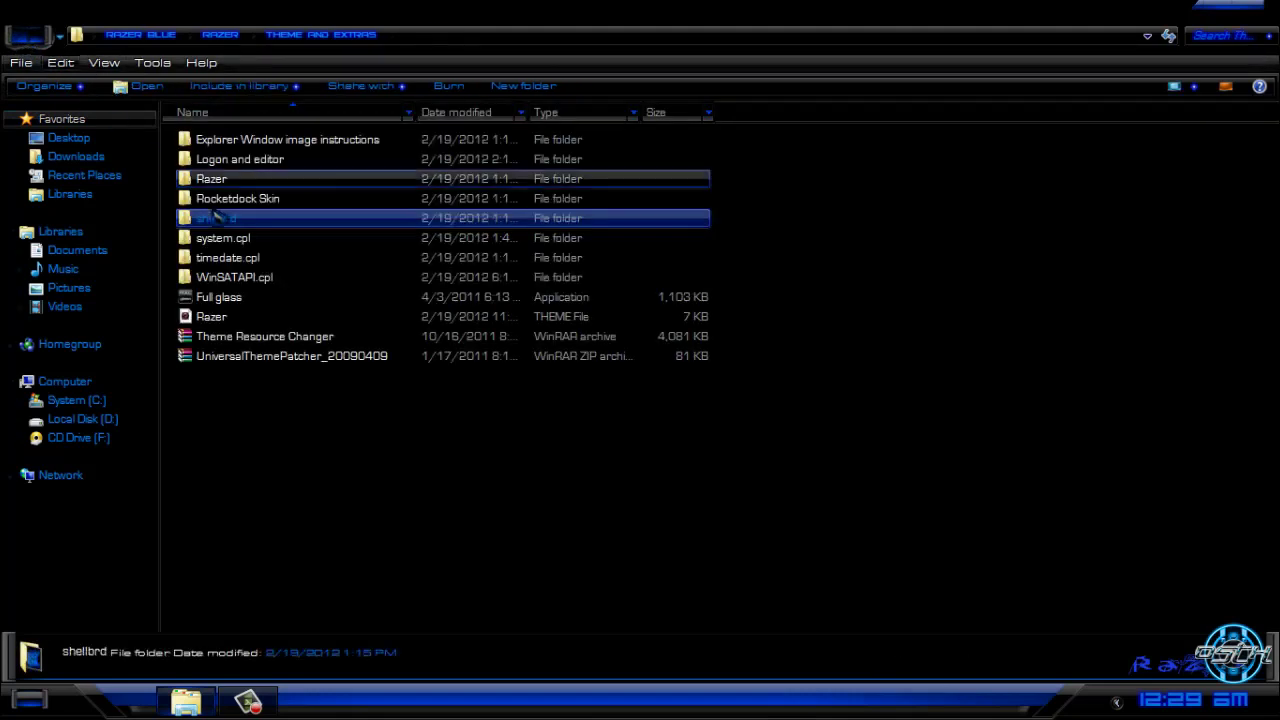
{"action": "double_click", "coordinate": [251, 219]}
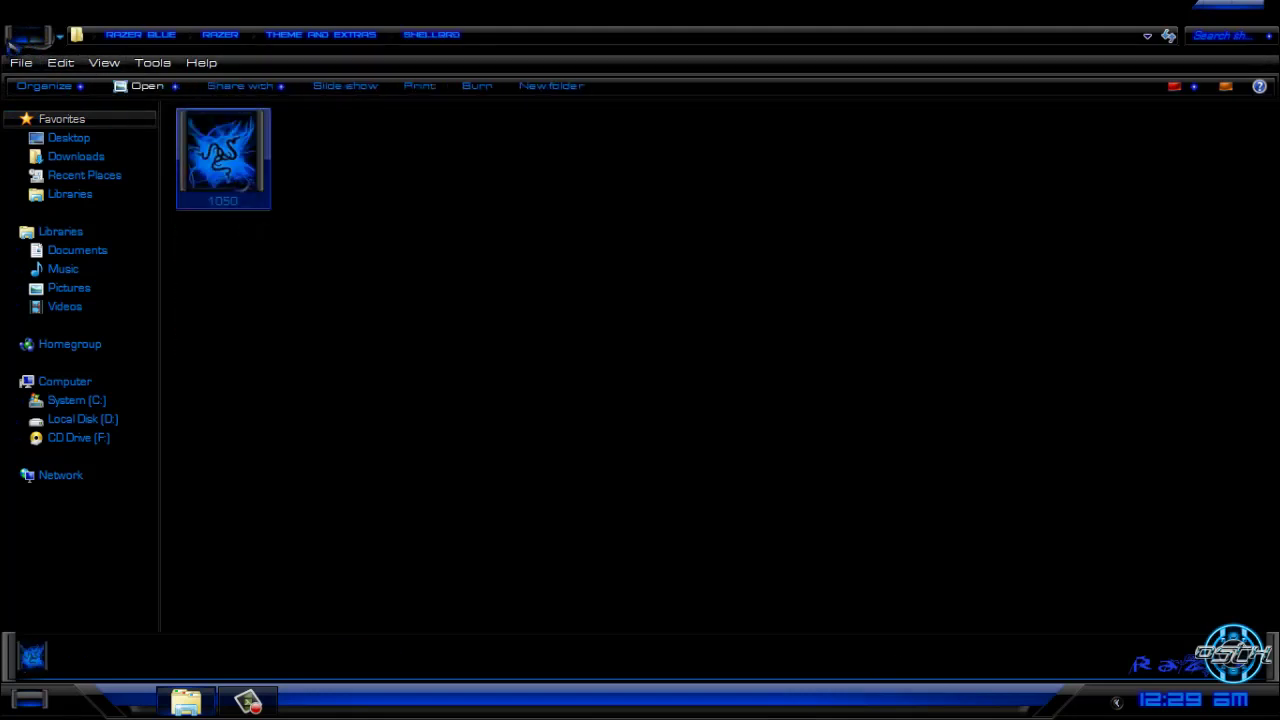
{"action": "key", "text": "BackSpace"}
{"action": "double_click", "coordinate": [224, 238]}
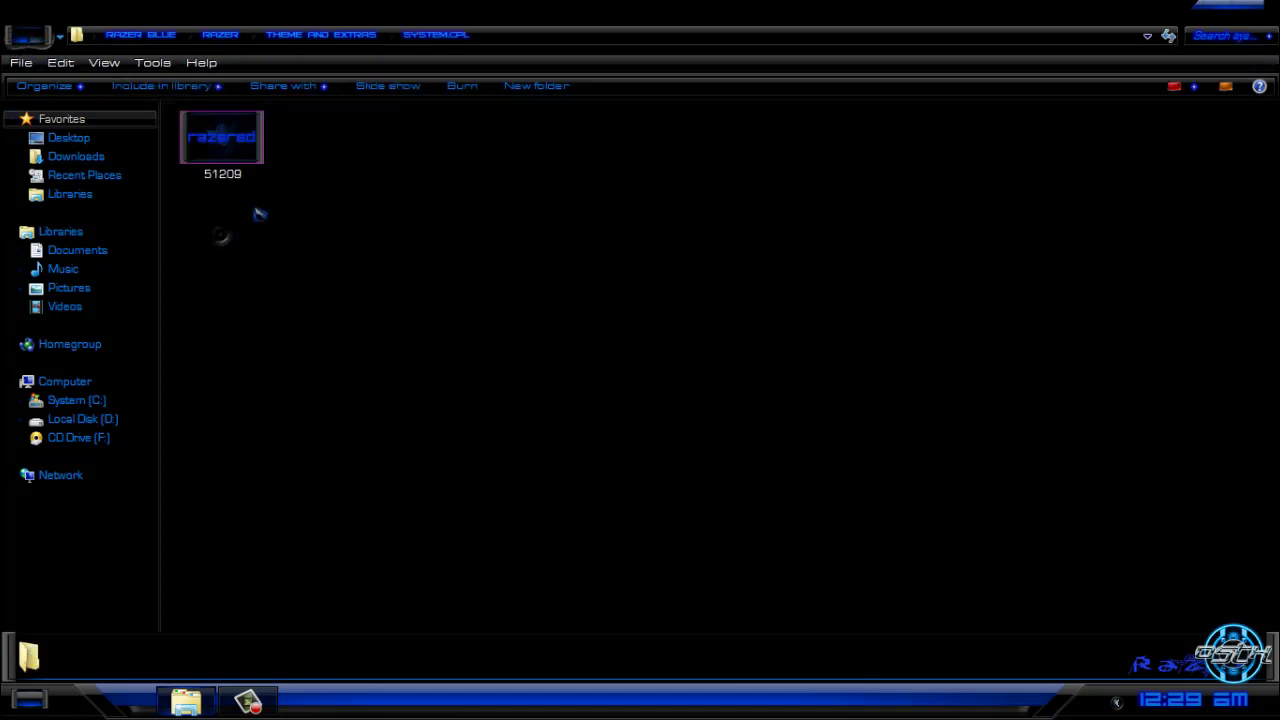
{"action": "left_click", "coordinate": [28, 37]}
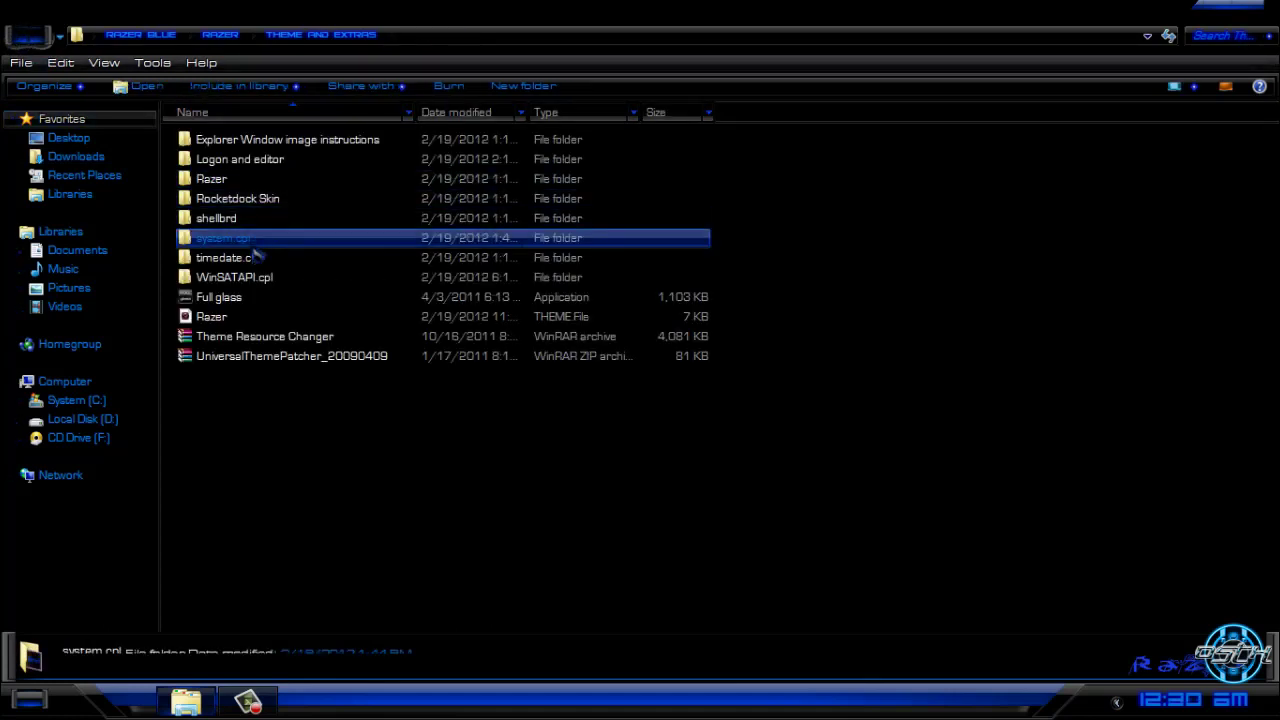
Reopen the Computer's system properties at full size, examine the genuine Microsoft badge in the Windows activation section, and close the window.
{"action": "left_click", "coordinate": [22, 704]}
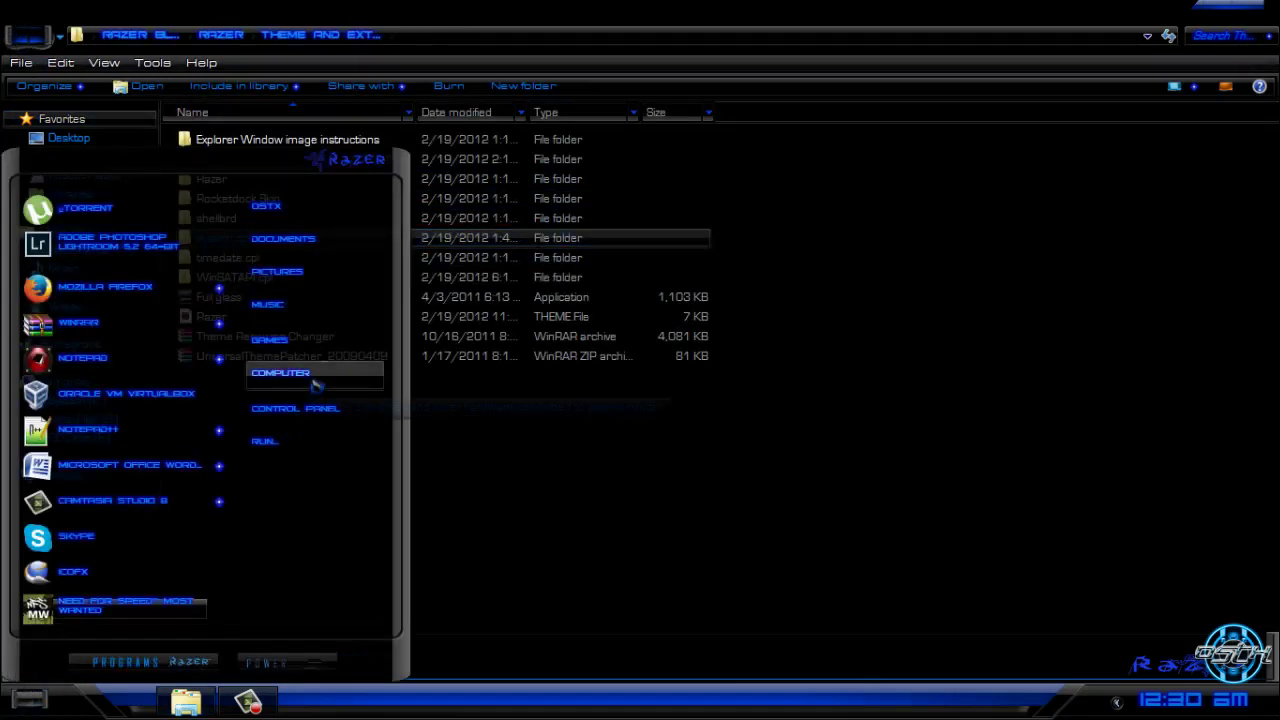
{"action": "right_click", "coordinate": [311, 377]}
{"action": "left_click", "coordinate": [365, 530]}
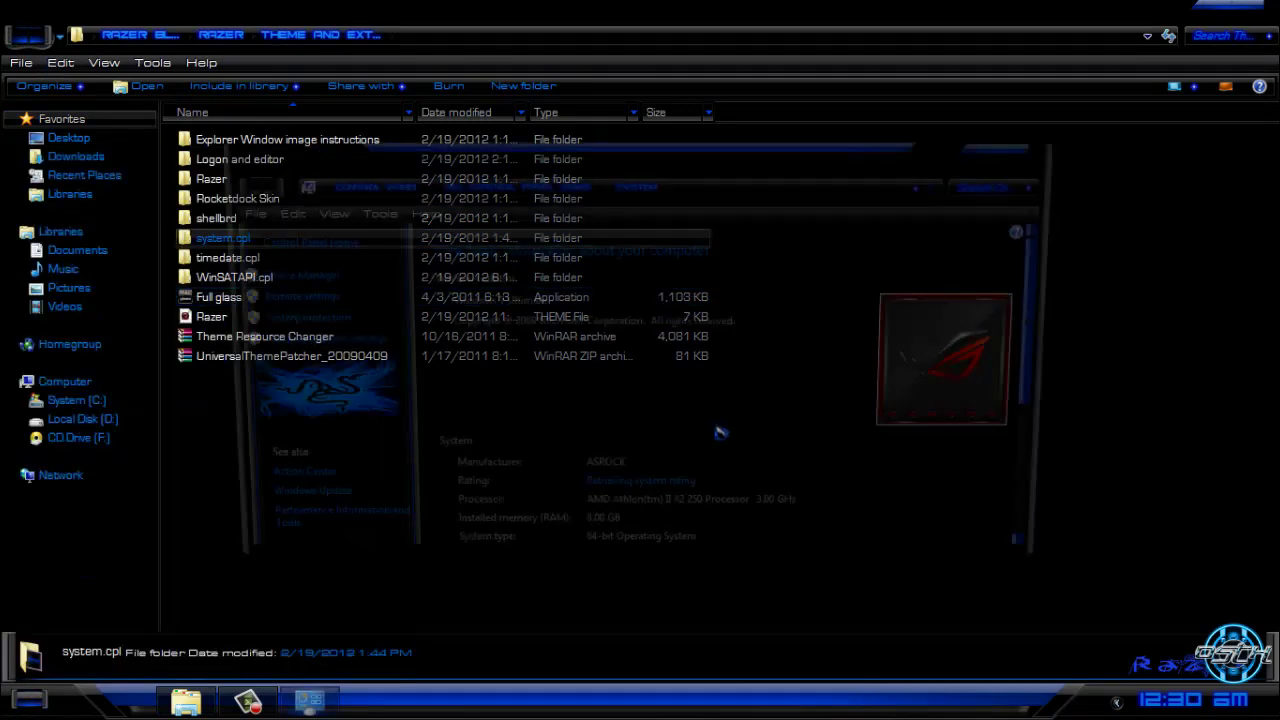
{"action": "left_click", "coordinate": [1005, 148]}
{"action": "scroll", "coordinate": [998, 570], "scroll_direction": "down", "scroll_amount": 1}
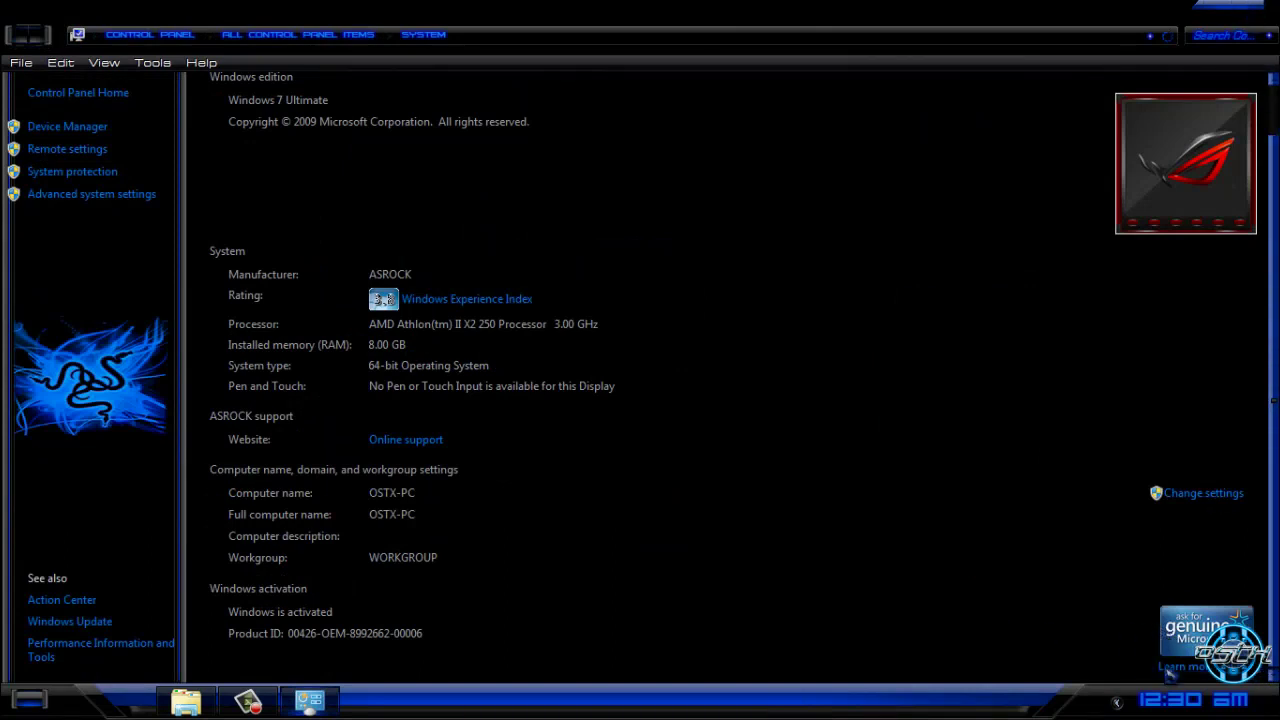
{"action": "left_click", "coordinate": [1254, 9]}
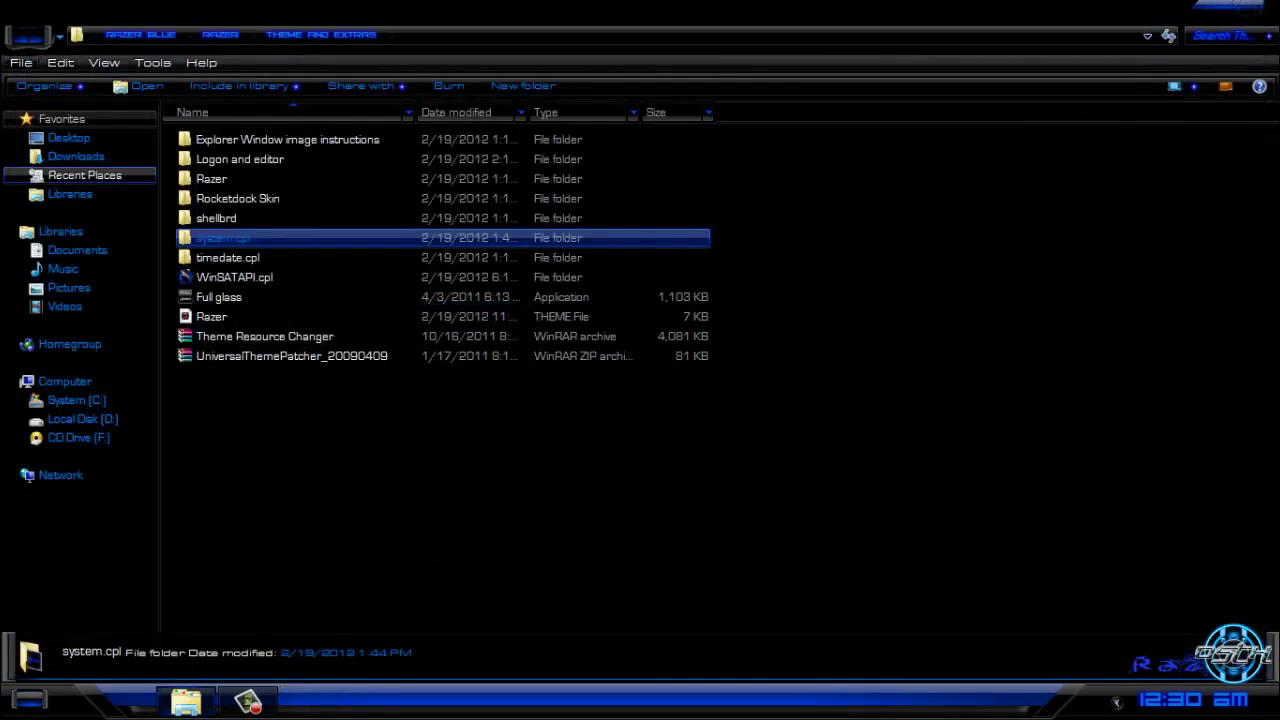
View the clock images in the timedate.cpl folder and return to Theme and Extras.
{"action": "left_click", "coordinate": [256, 262]}
{"action": "double_click", "coordinate": [256, 264]}
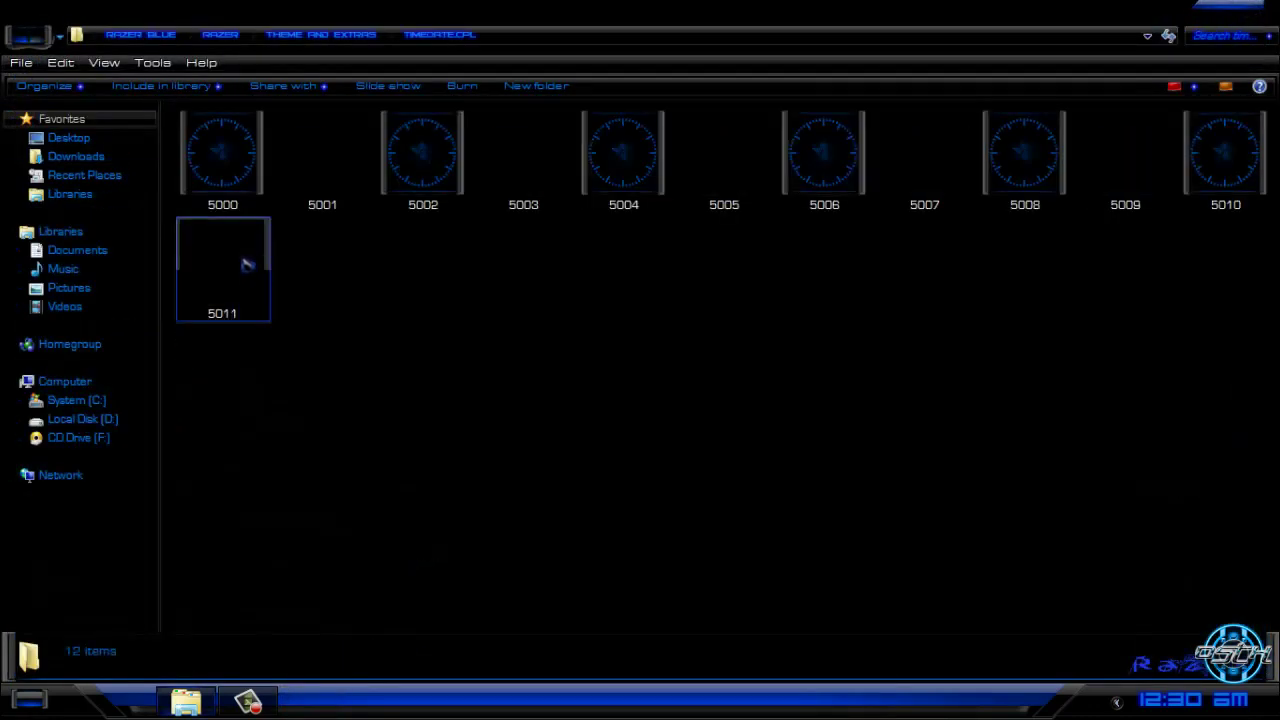
{"action": "left_click", "coordinate": [29, 38]}
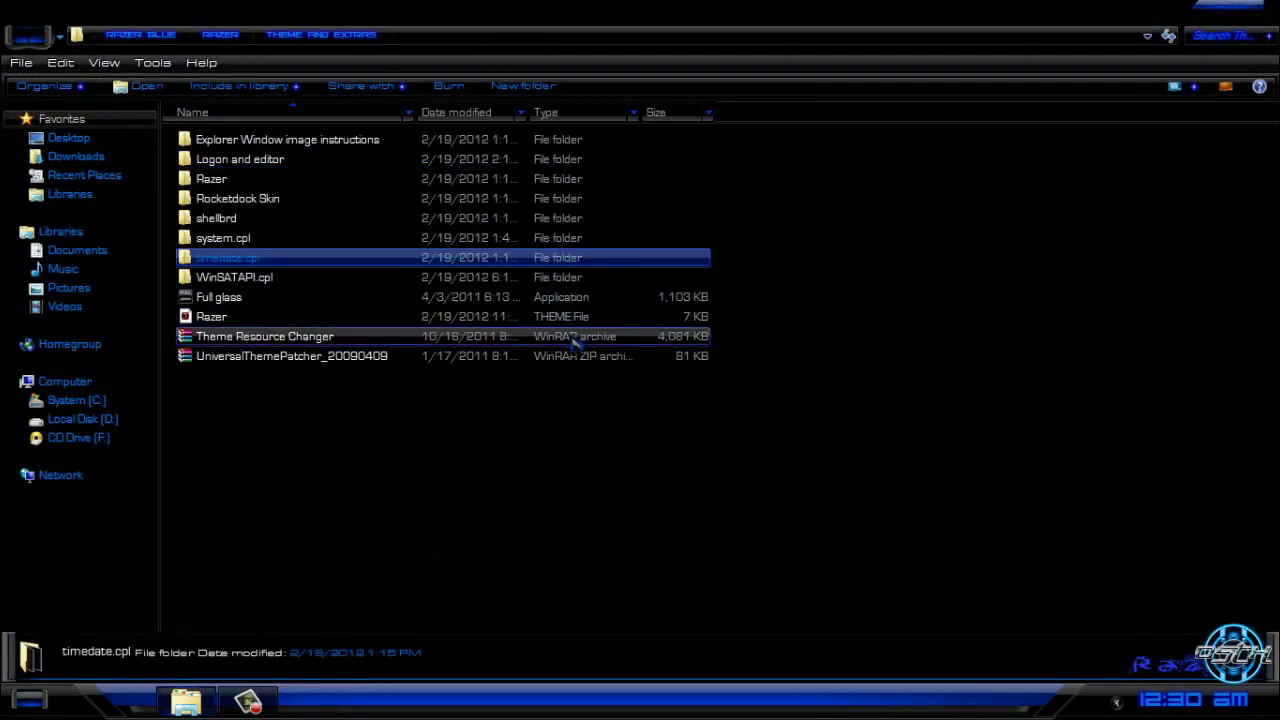
View the system clock and calendar, and open the WinSATAPI.cpl folder in Theme and Extras to see its images.
{"action": "left_click", "coordinate": [1219, 705]}
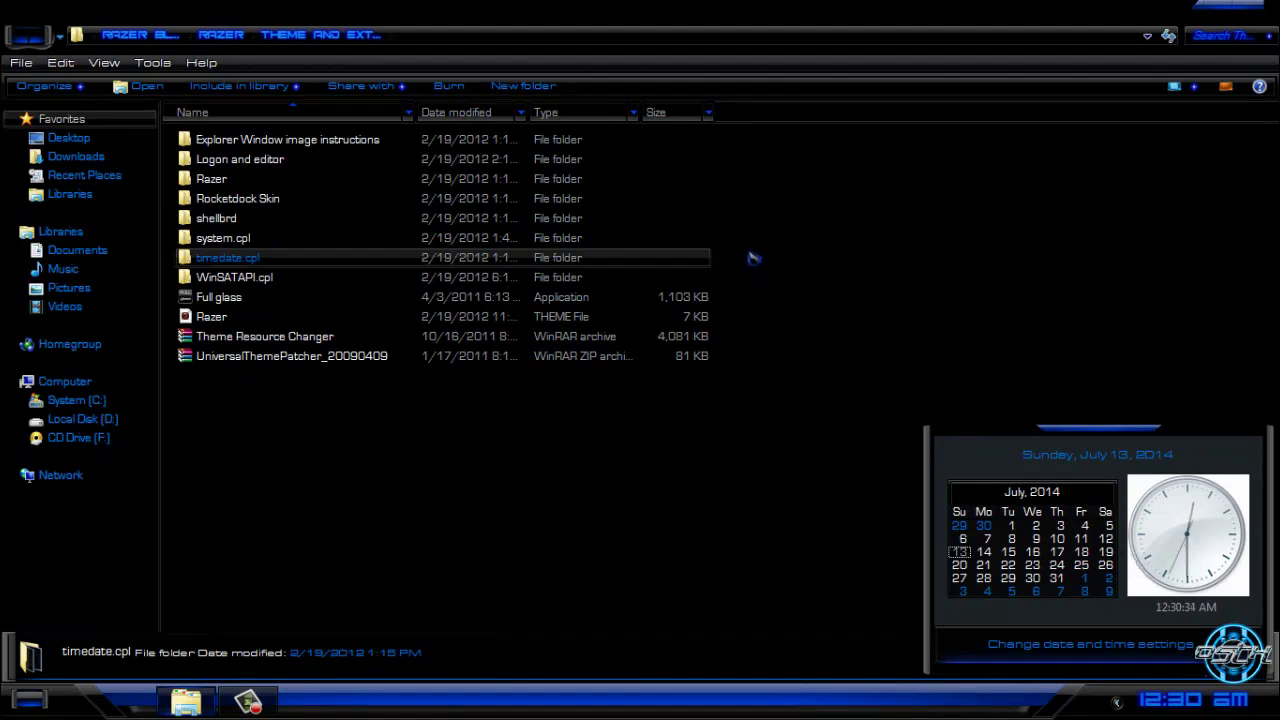
{"action": "left_click", "coordinate": [310, 282]}
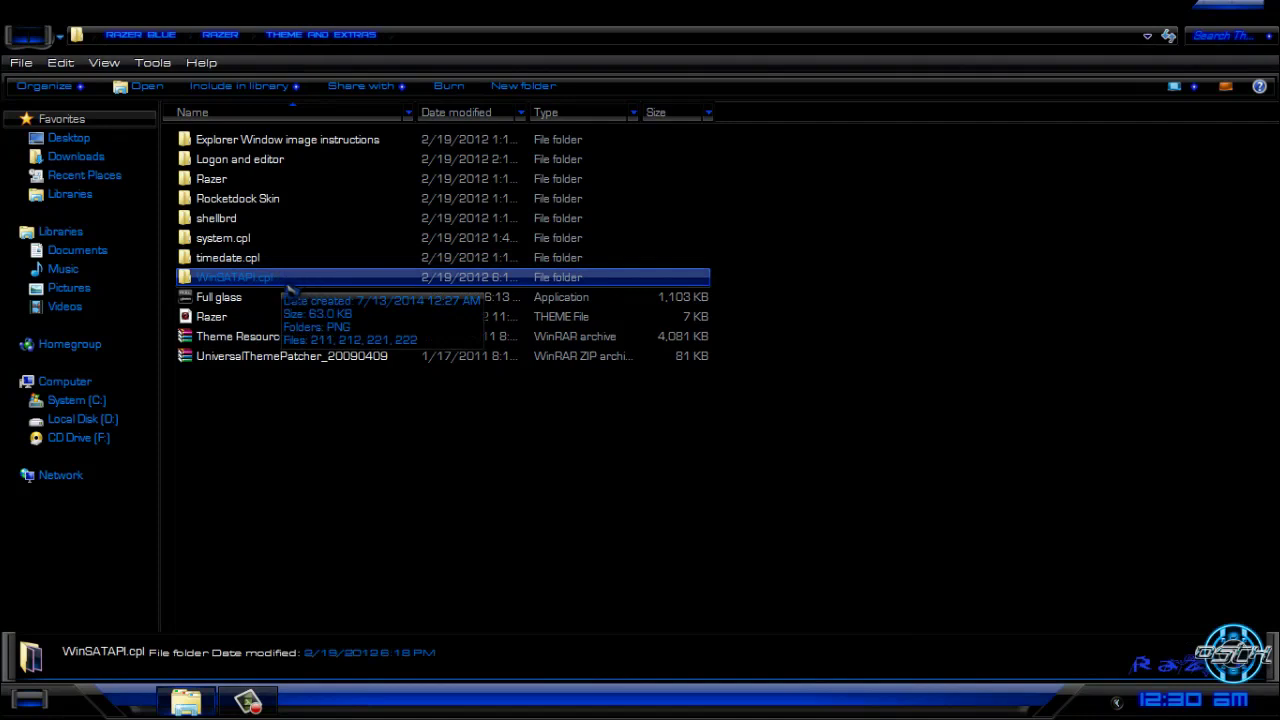
{"action": "double_click", "coordinate": [302, 284]}
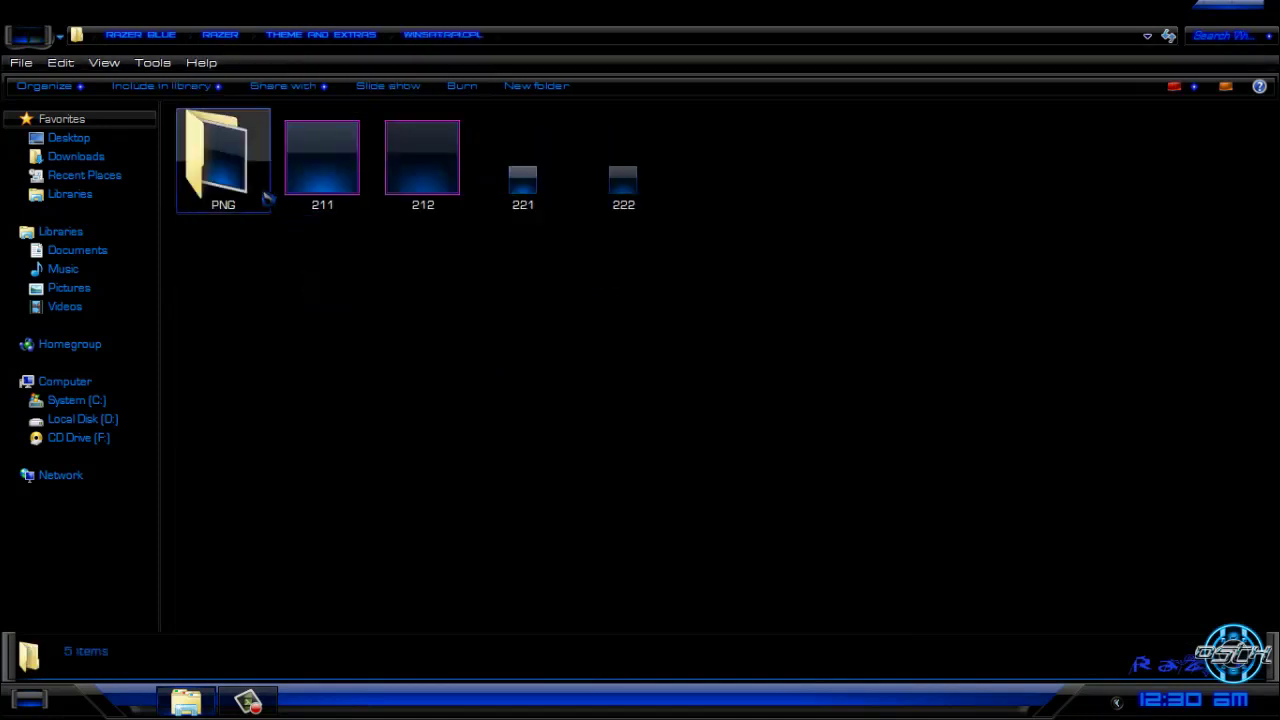
Open the Computer's system properties, examine the Windows Experience Index rating image, close the window and return to Theme and Extras.
{"action": "left_click", "coordinate": [15, 708]}
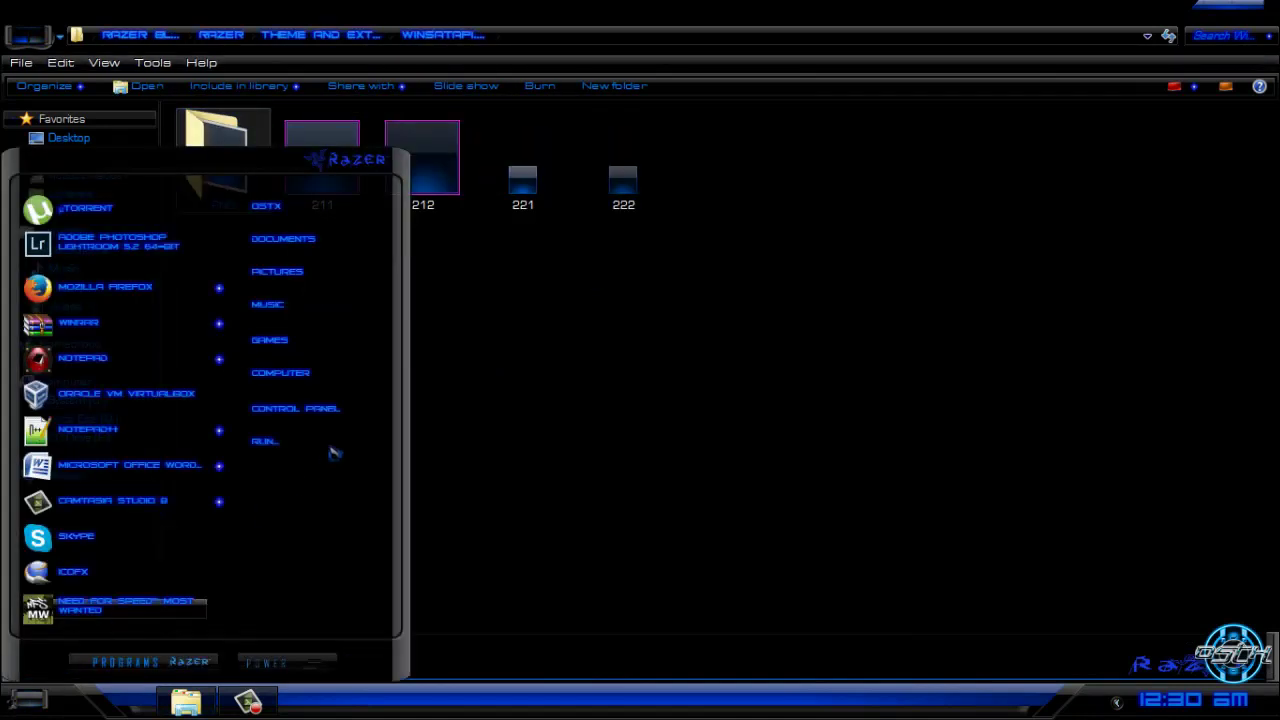
{"action": "right_click", "coordinate": [344, 378]}
{"action": "left_click", "coordinate": [388, 533]}
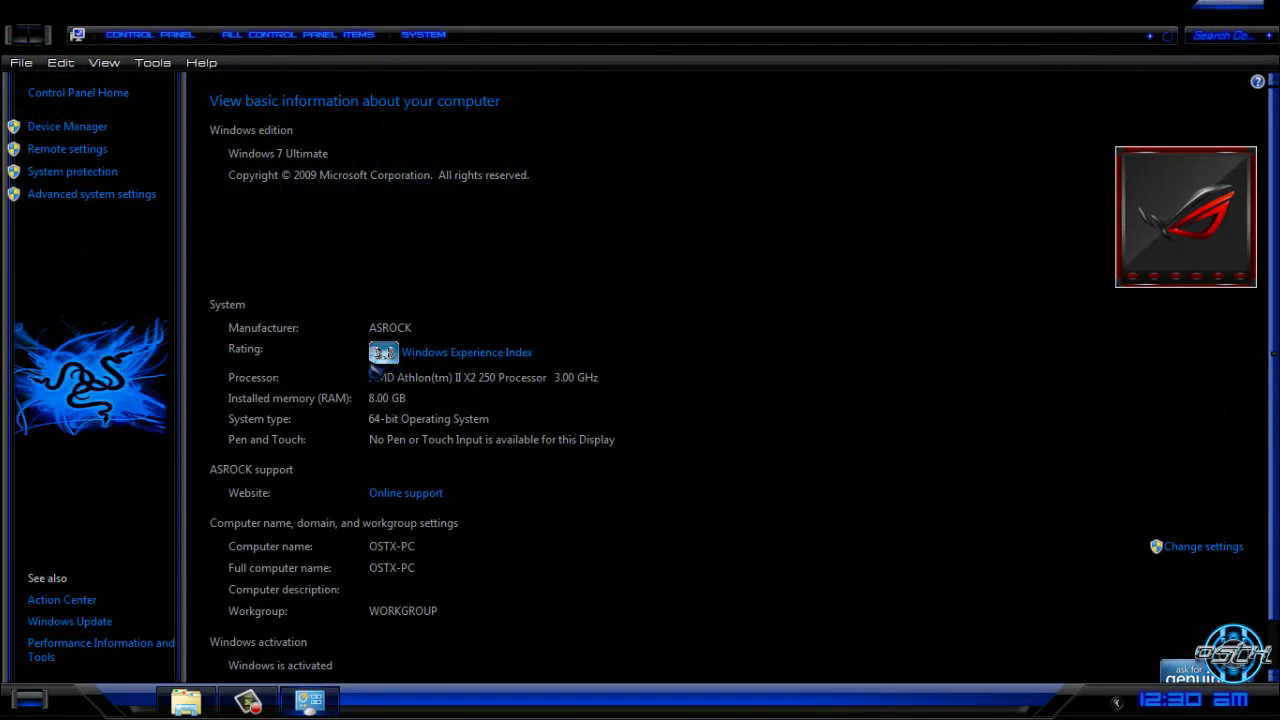
{"action": "left_click_drag", "start_coordinate": [494, 9], "coordinate": [780, 207]}
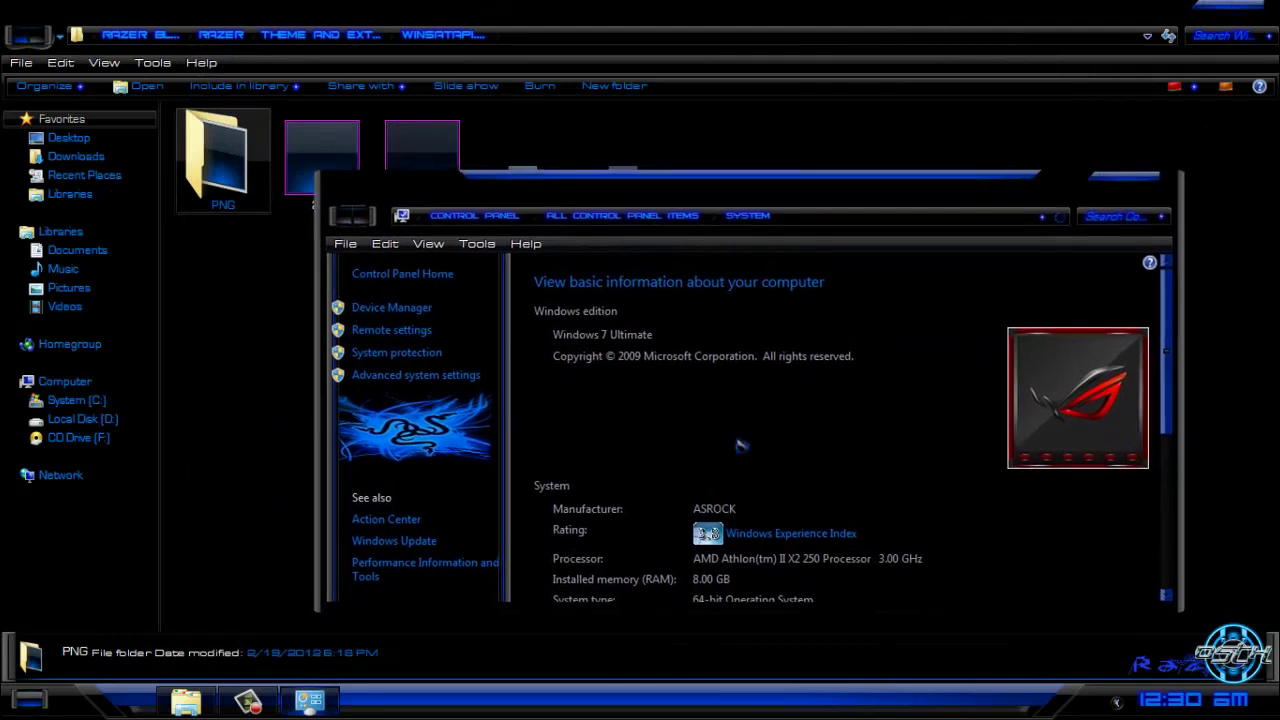
{"action": "left_click", "coordinate": [1152, 181]}
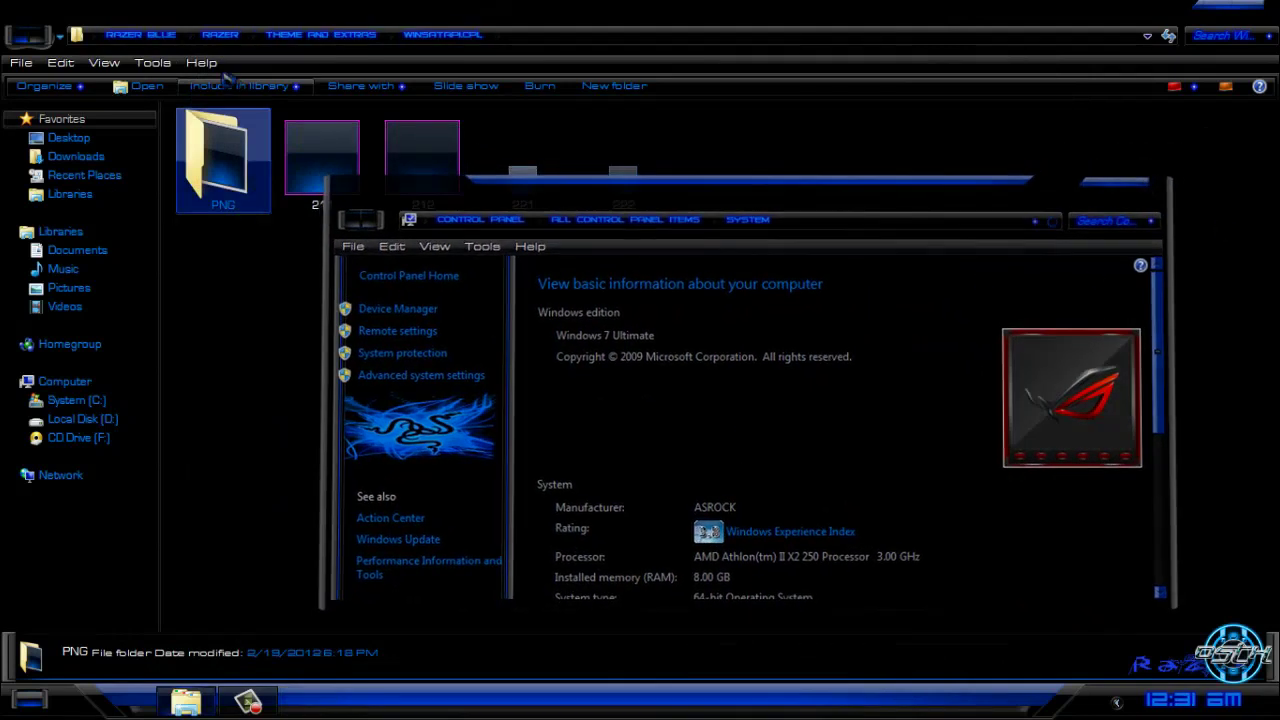
{"action": "left_click", "coordinate": [28, 37]}
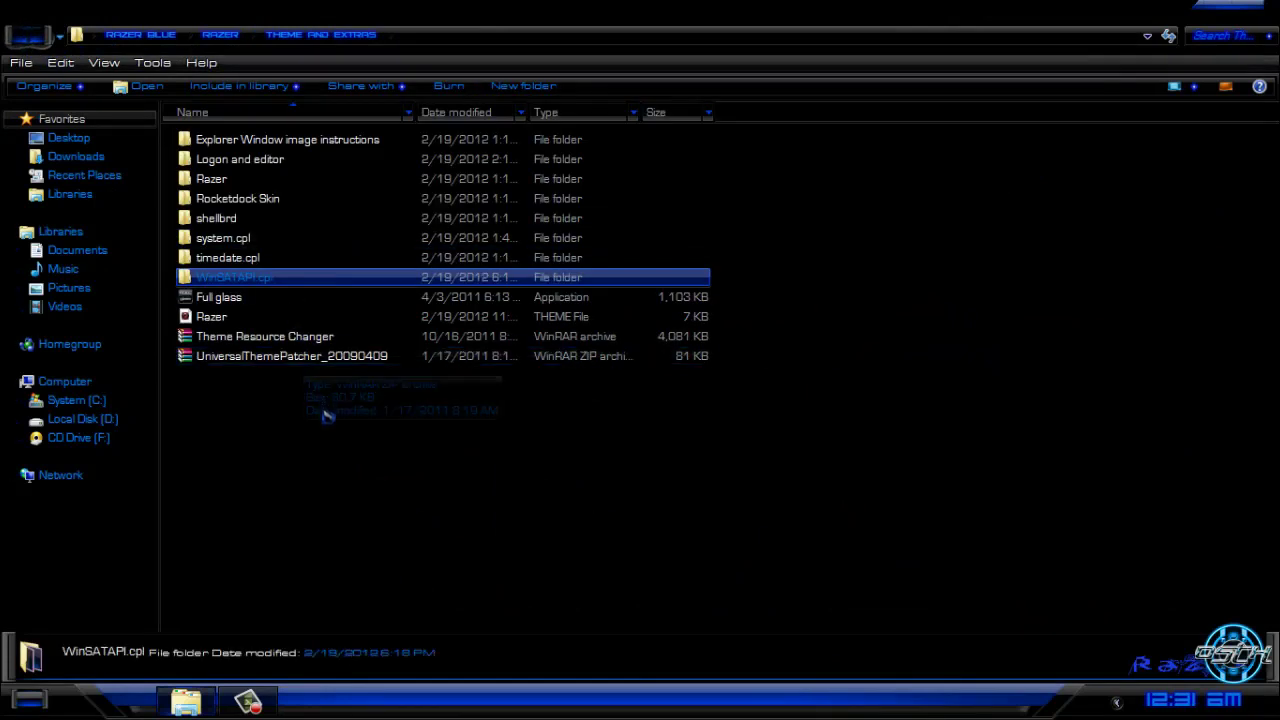
Run the Full glass application from Theme and Extras, accept the unverified publisher warning, and refresh the desktop.
{"action": "double_click", "coordinate": [290, 300]}
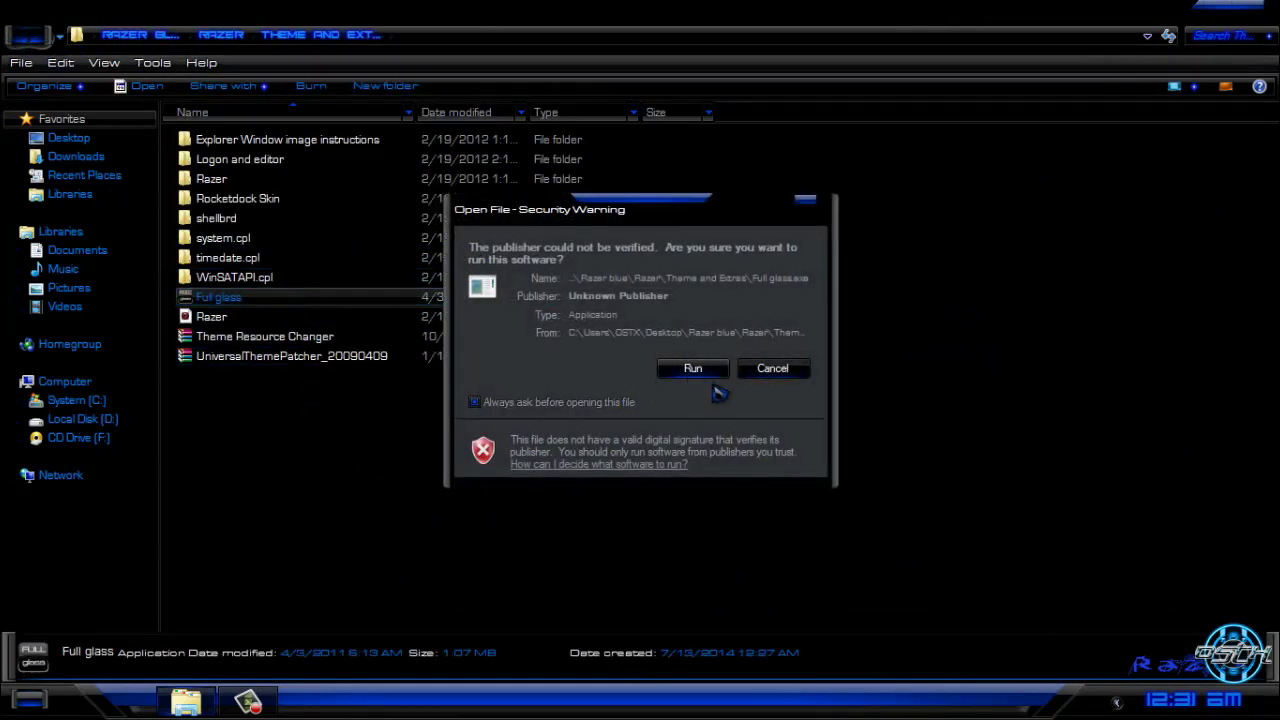
{"action": "left_click", "coordinate": [698, 376]}
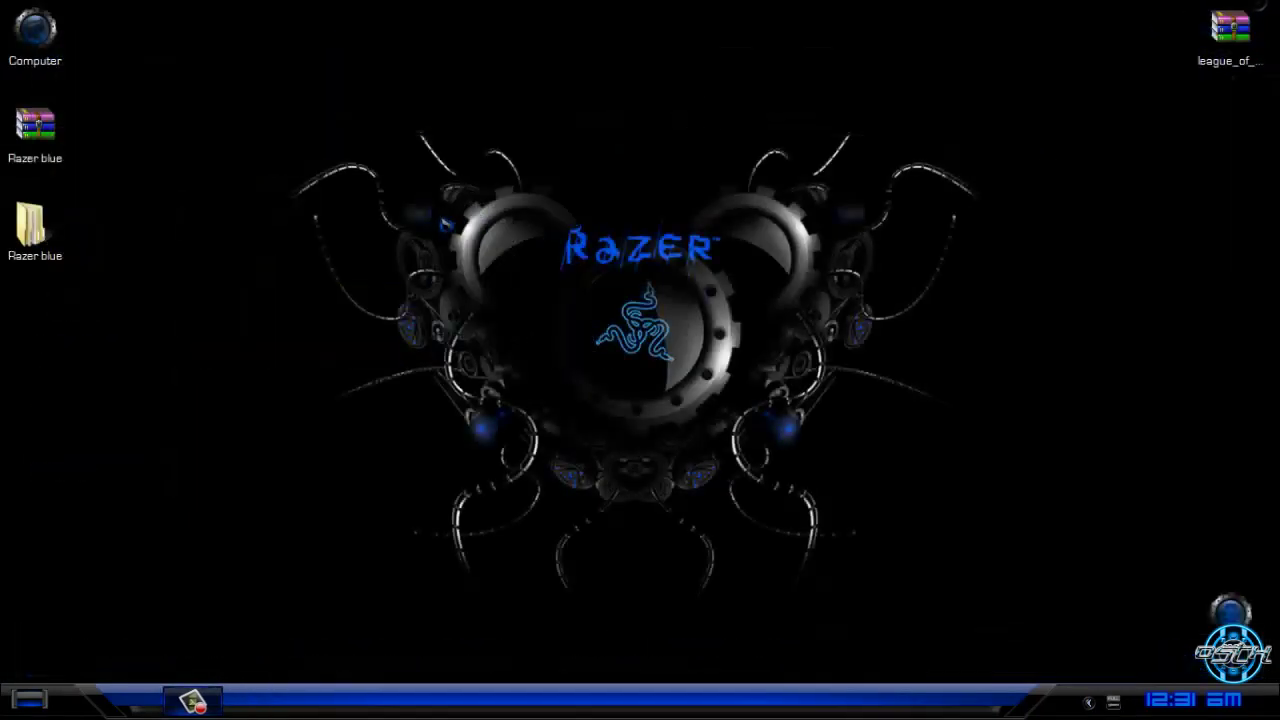
{"action": "right_click", "coordinate": [441, 216]}
{"action": "left_click", "coordinate": [513, 287]}
Open the Computer window to examine its glass transparency over the wallpaper, and close it.
{"action": "key", "text": "super"}
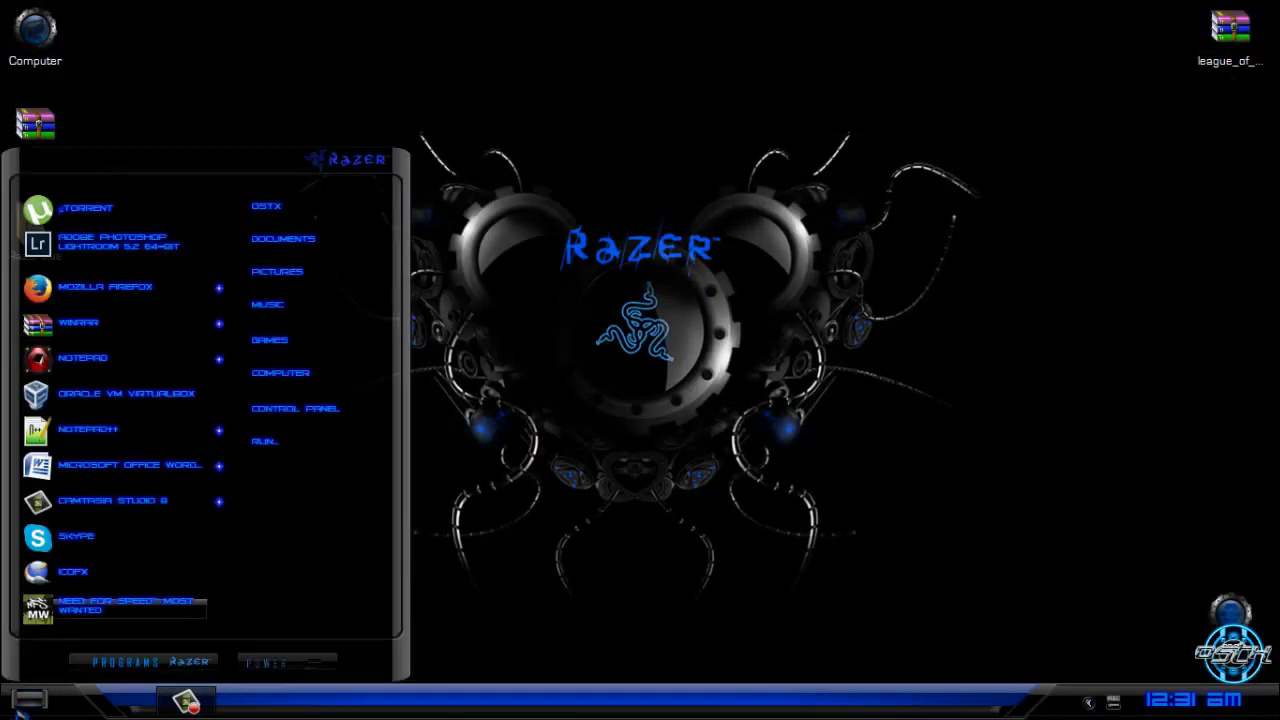
{"action": "left_click", "coordinate": [367, 373]}
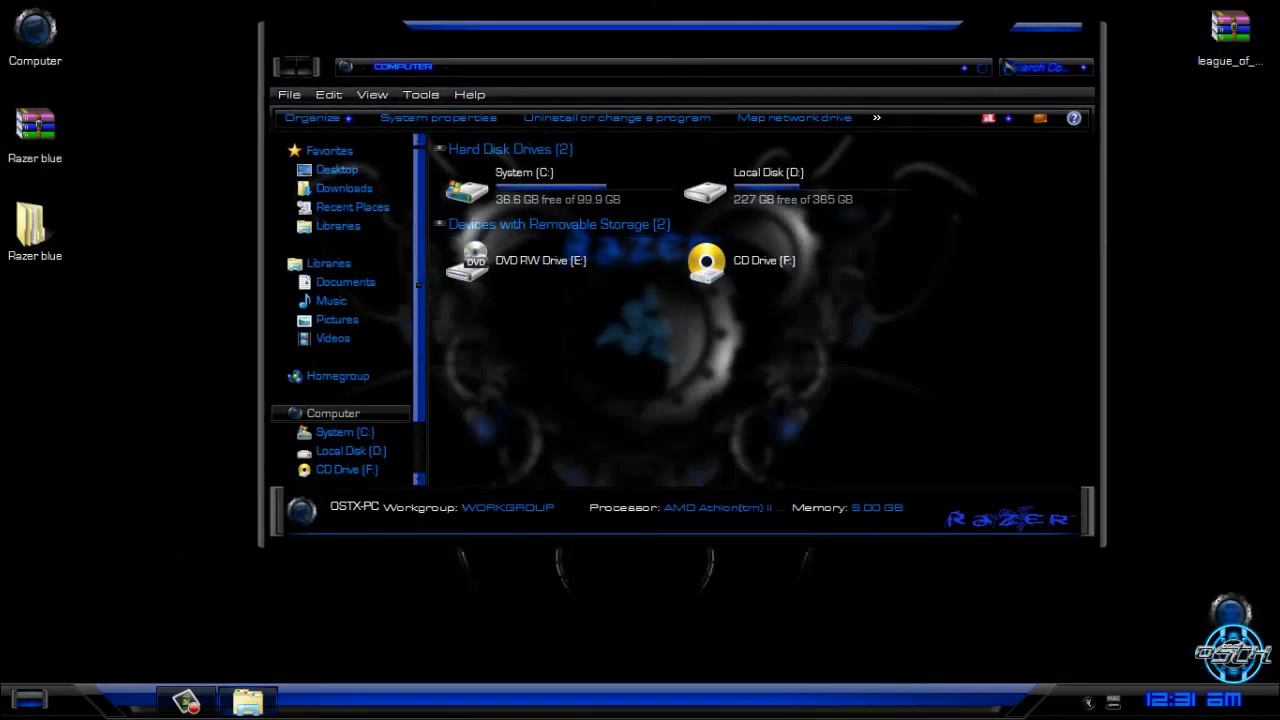
{"action": "left_click", "coordinate": [1066, 31]}
Set the third picture in the Razer Wallpapers folder as the desktop background, save it, close Personalization and refresh the desktop.
{"action": "right_click", "coordinate": [567, 259]}
{"action": "left_click", "coordinate": [640, 491]}
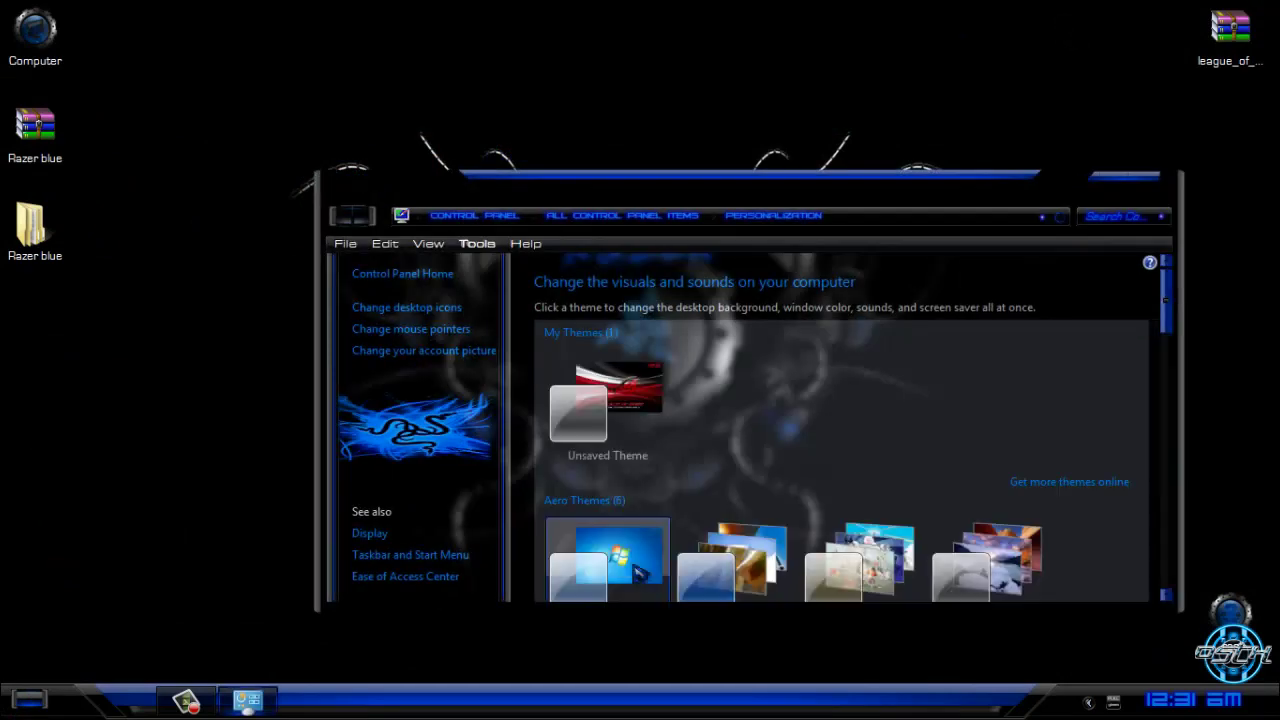
{"action": "left_click", "coordinate": [1110, 174]}
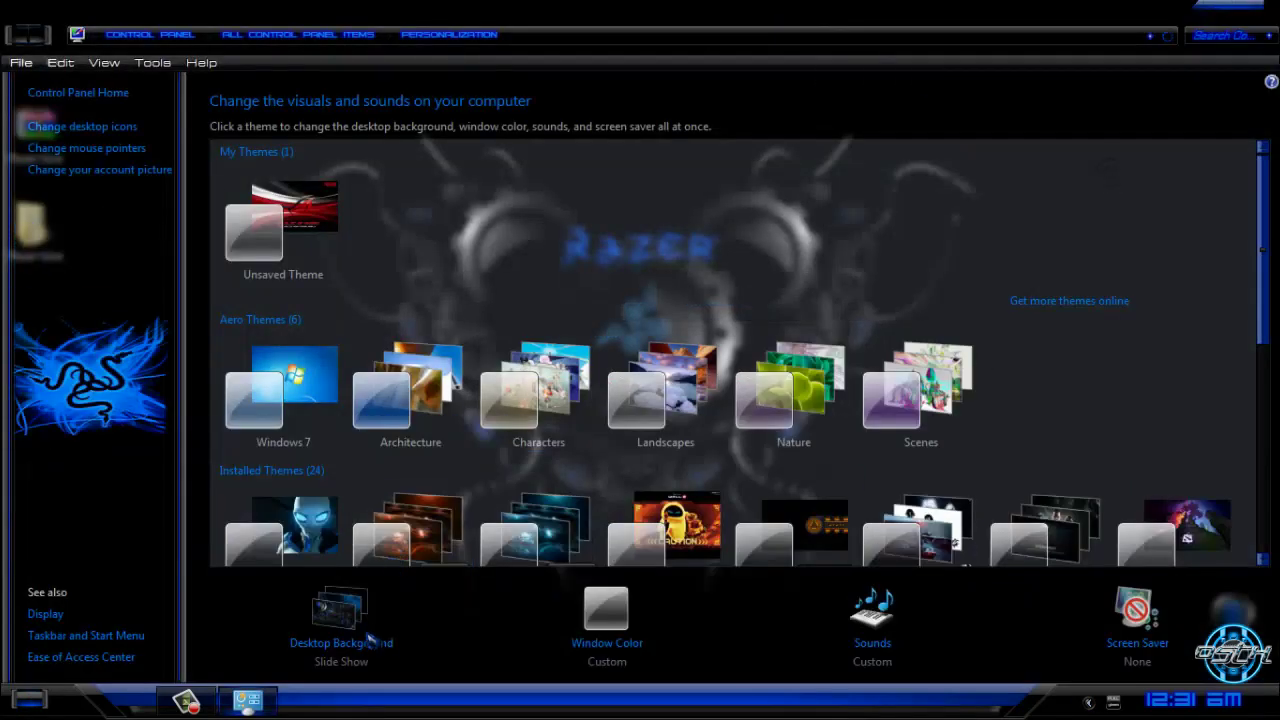
{"action": "left_click", "coordinate": [343, 600]}
{"action": "left_click", "coordinate": [400, 232]}
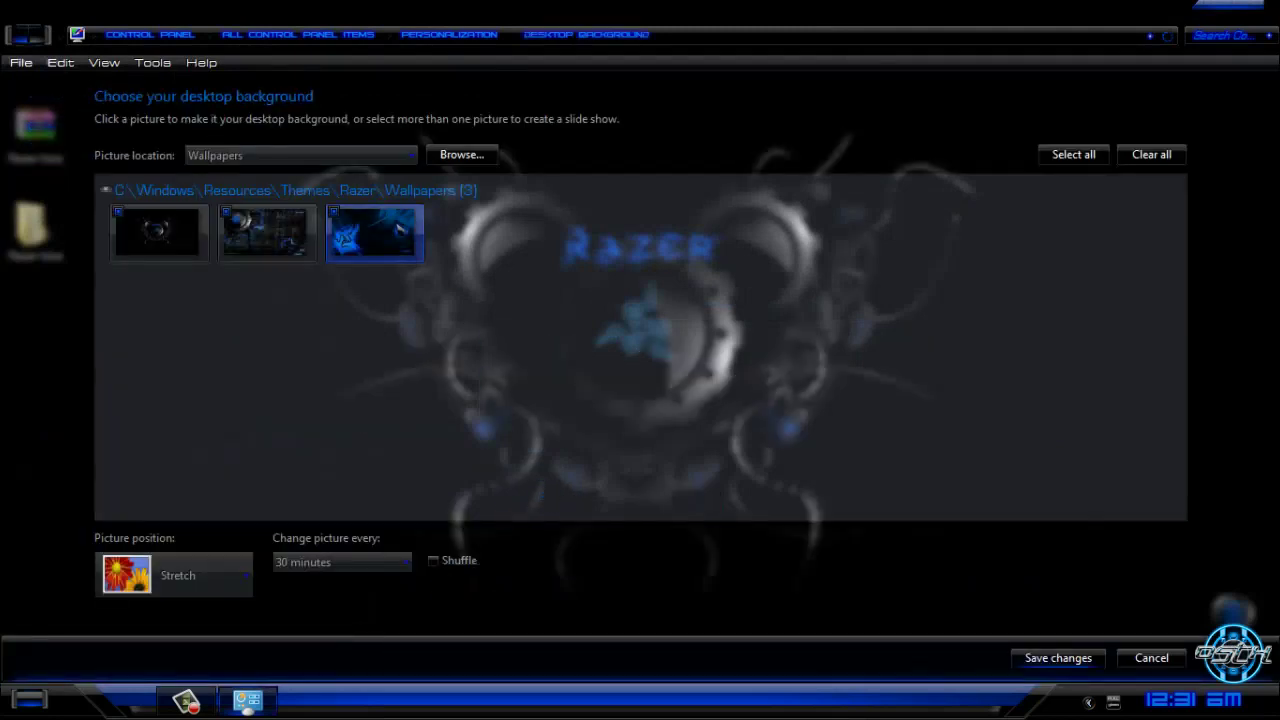
{"action": "left_click", "coordinate": [1058, 658]}
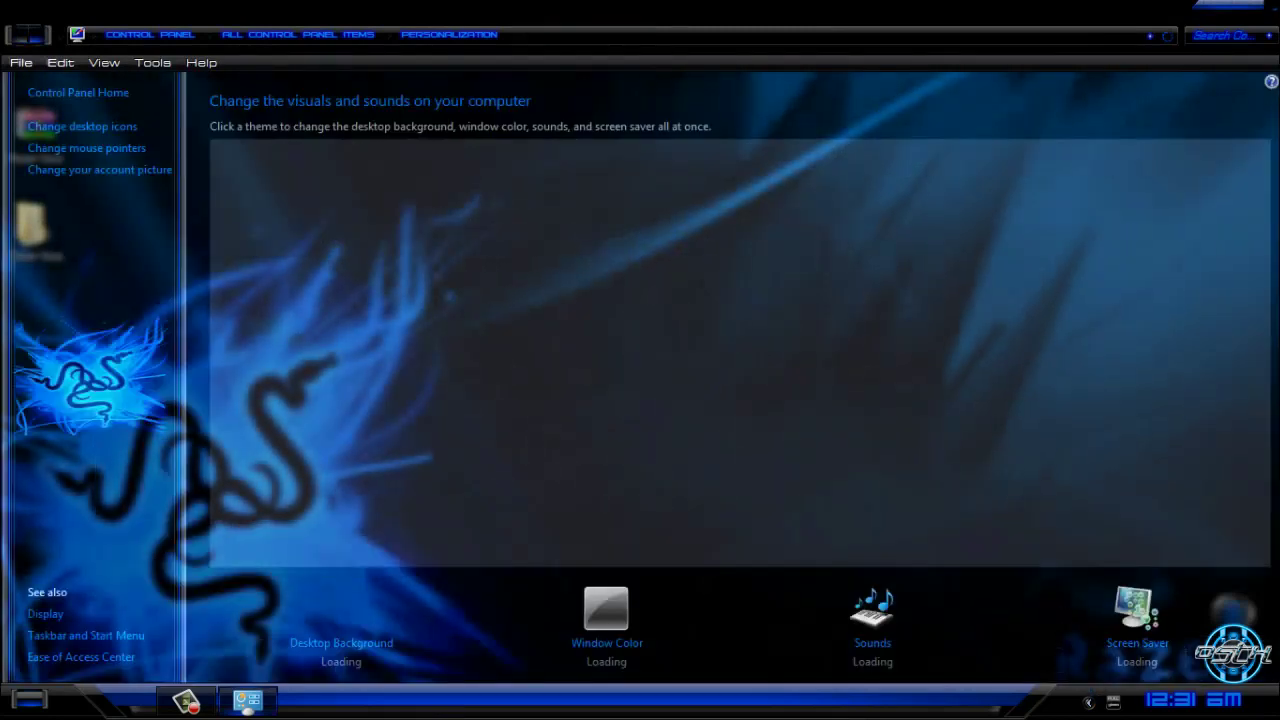
{"action": "left_click", "coordinate": [1266, 8]}
{"action": "right_click", "coordinate": [362, 254]}
{"action": "left_click", "coordinate": [466, 321]}
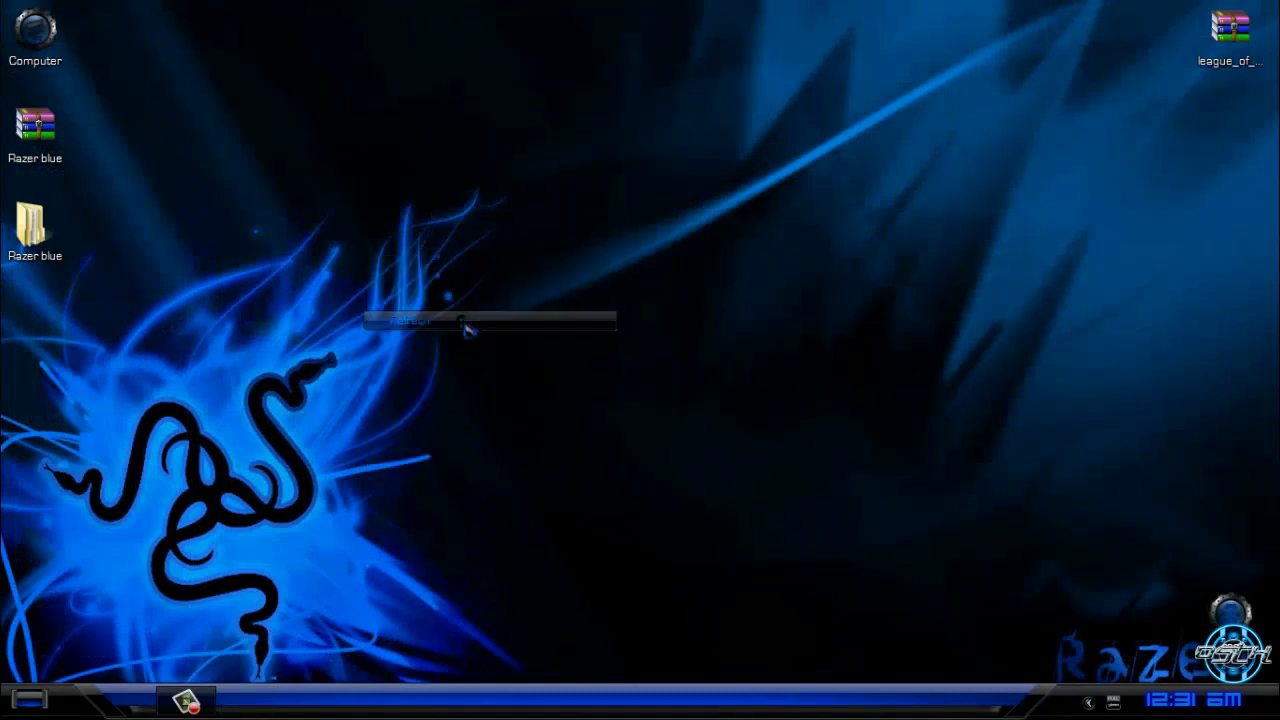
Open the Computer's system properties, examine the transparent window against the new wallpaper, and close it.
{"action": "left_click", "coordinate": [28, 698]}
{"action": "right_click", "coordinate": [356, 374]}
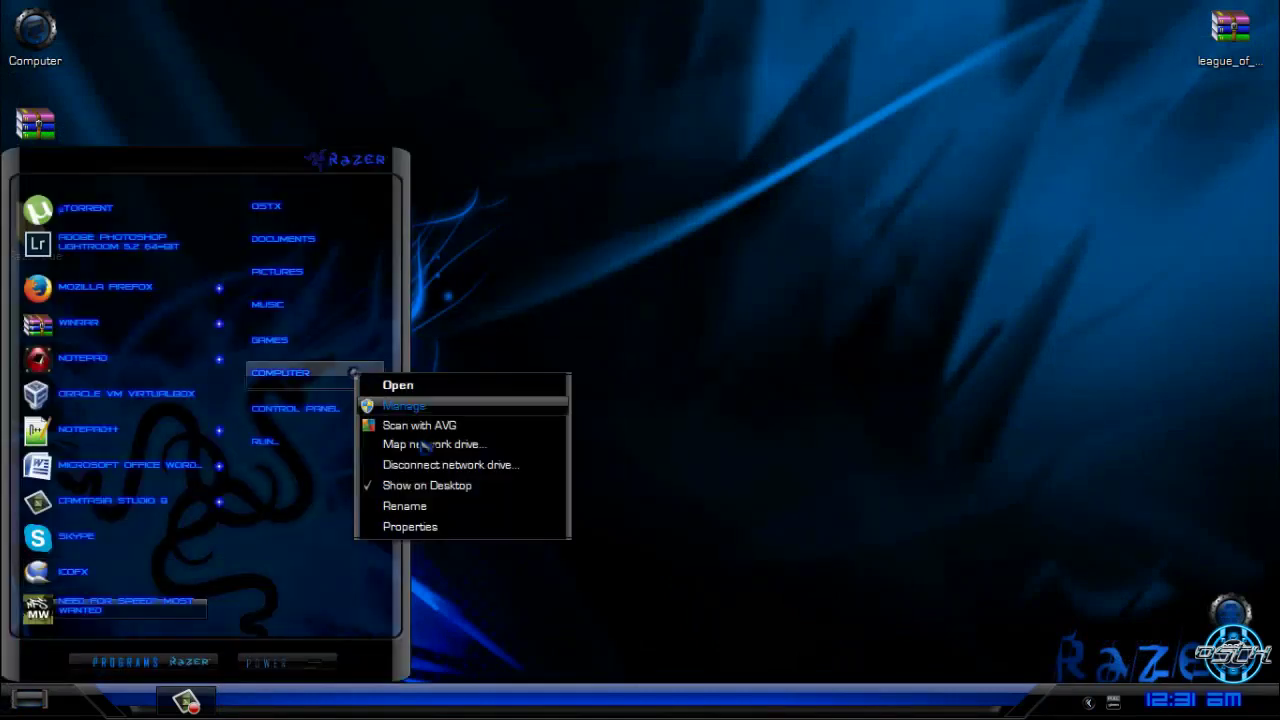
{"action": "left_click", "coordinate": [441, 527]}
{"action": "double_click", "coordinate": [1046, 10]}
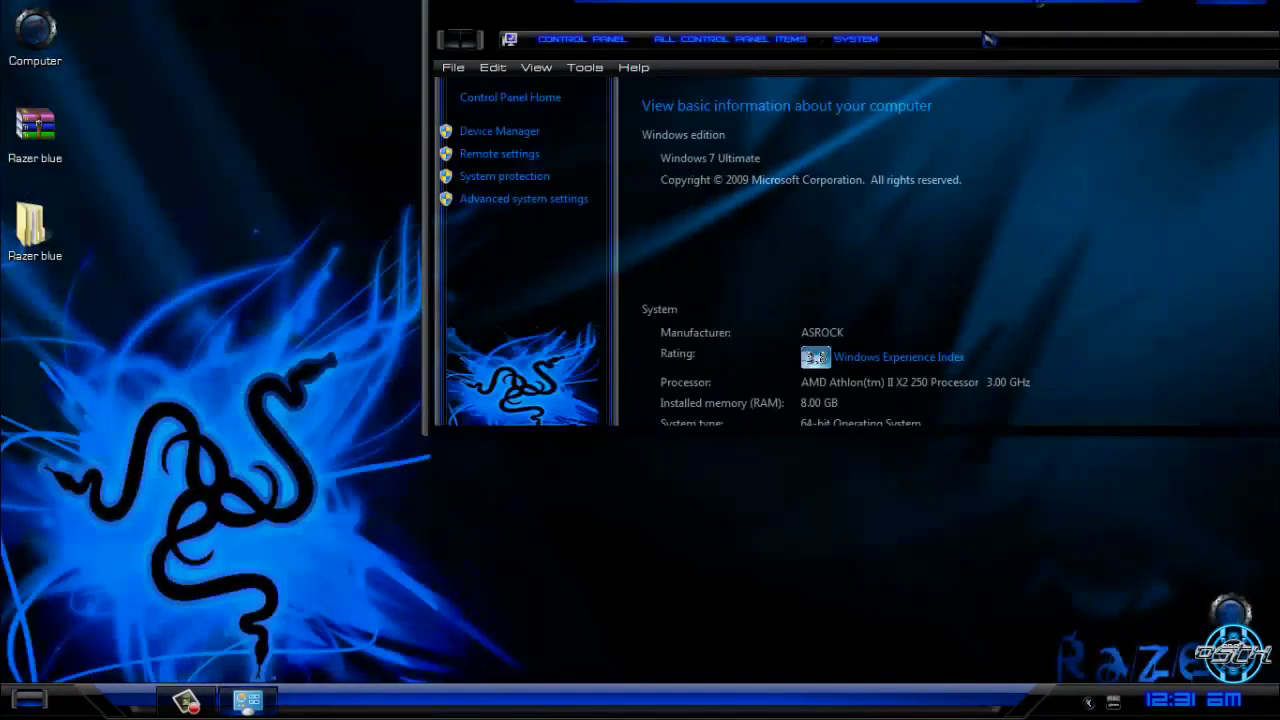
{"action": "left_click", "coordinate": [1066, 70]}
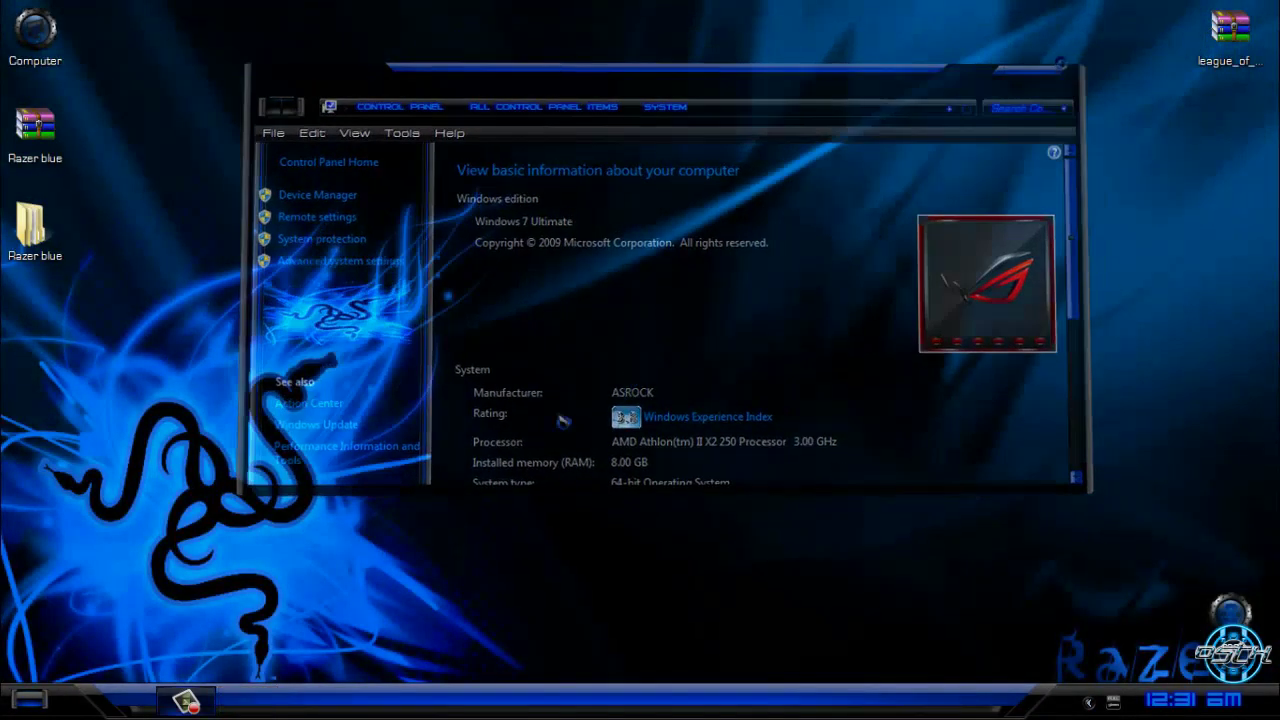
Check the look of the system clock and the desktop's context menu, and dismiss them.
{"action": "left_click", "coordinate": [1200, 700]}
{"action": "right_click", "coordinate": [596, 444]}
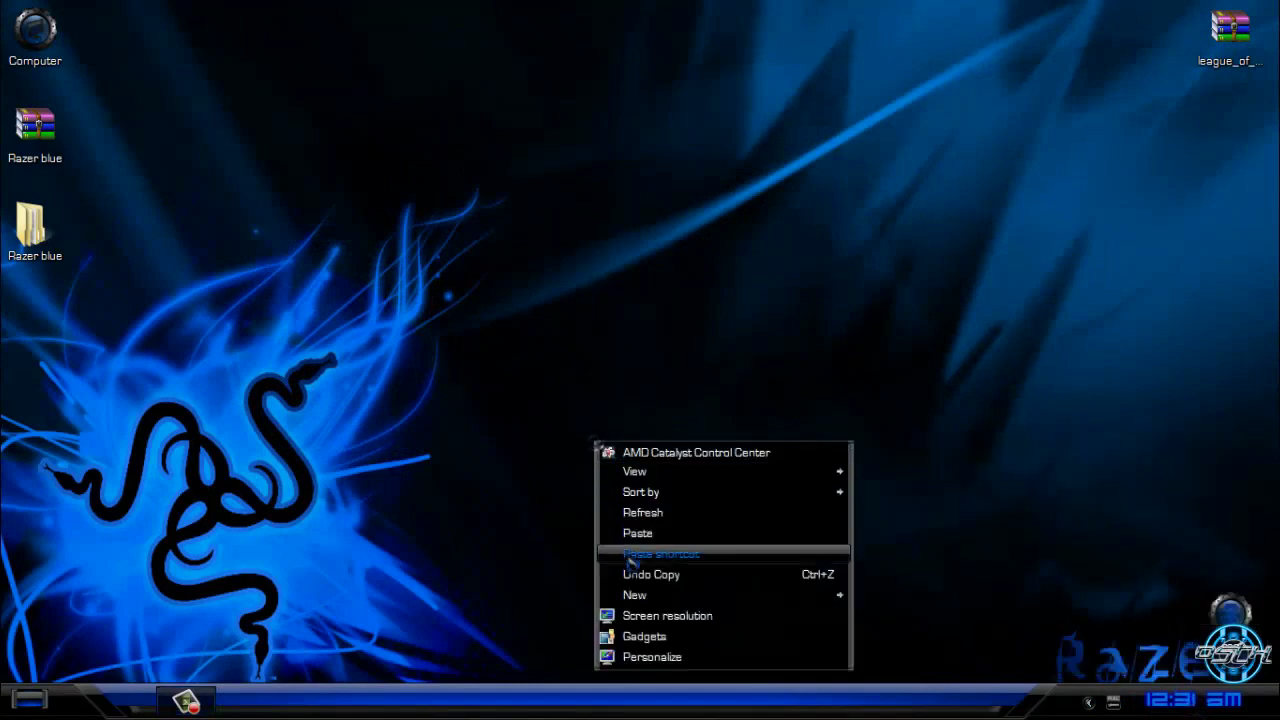
{"action": "left_click", "coordinate": [392, 633]}
Open Control Panel, look through all of its items in the themed window, and close it.
{"action": "left_click", "coordinate": [28, 698]}
{"action": "left_click", "coordinate": [330, 418]}
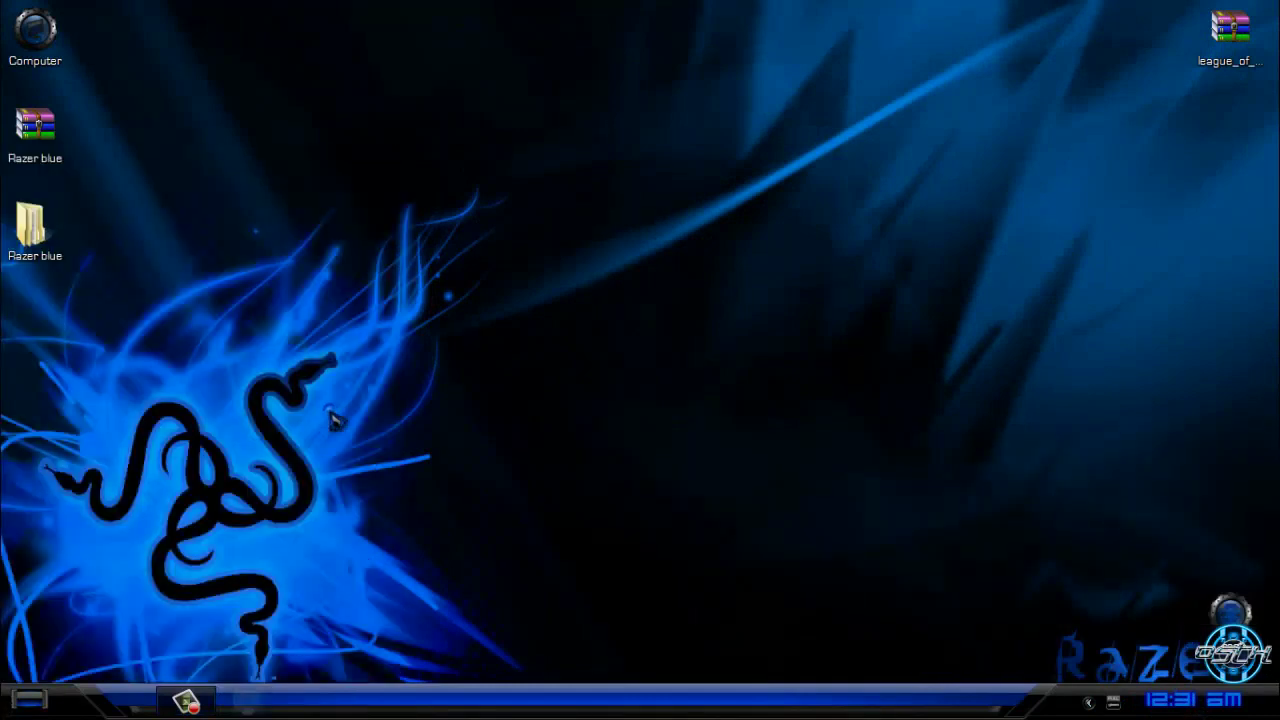
{"action": "scroll", "coordinate": [980, 449], "scroll_direction": "down", "scroll_amount": 10}
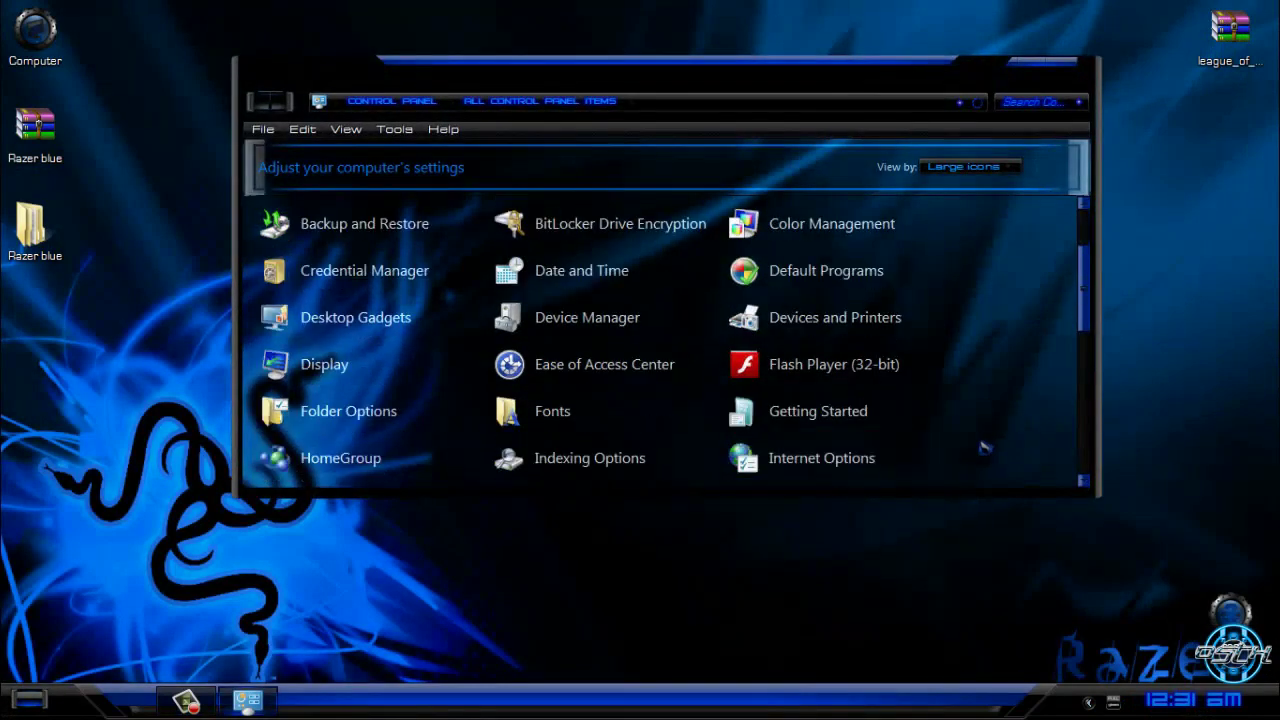
{"action": "left_click", "coordinate": [990, 167]}
{"action": "left_click", "coordinate": [1072, 66]}
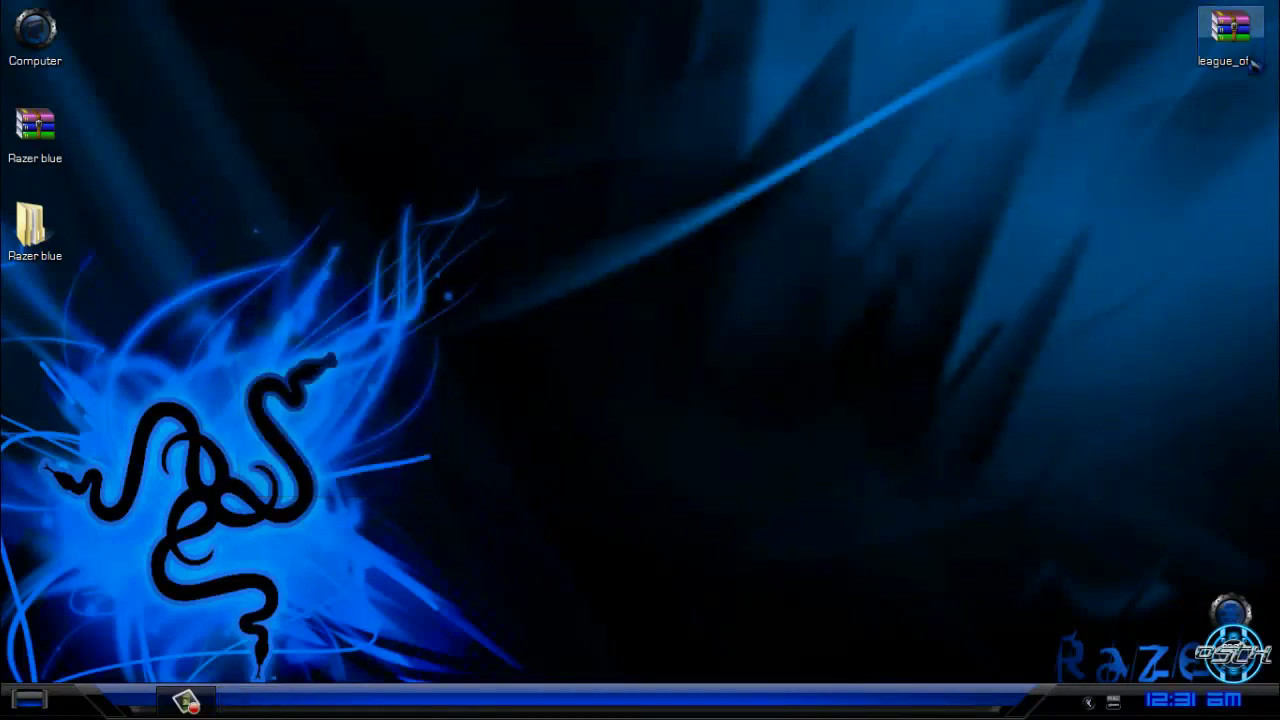
View the Razer blue archive's context options, open the System (C:) drive, resize its window to test the theme, and close it.
{"action": "right_click", "coordinate": [46, 160]}
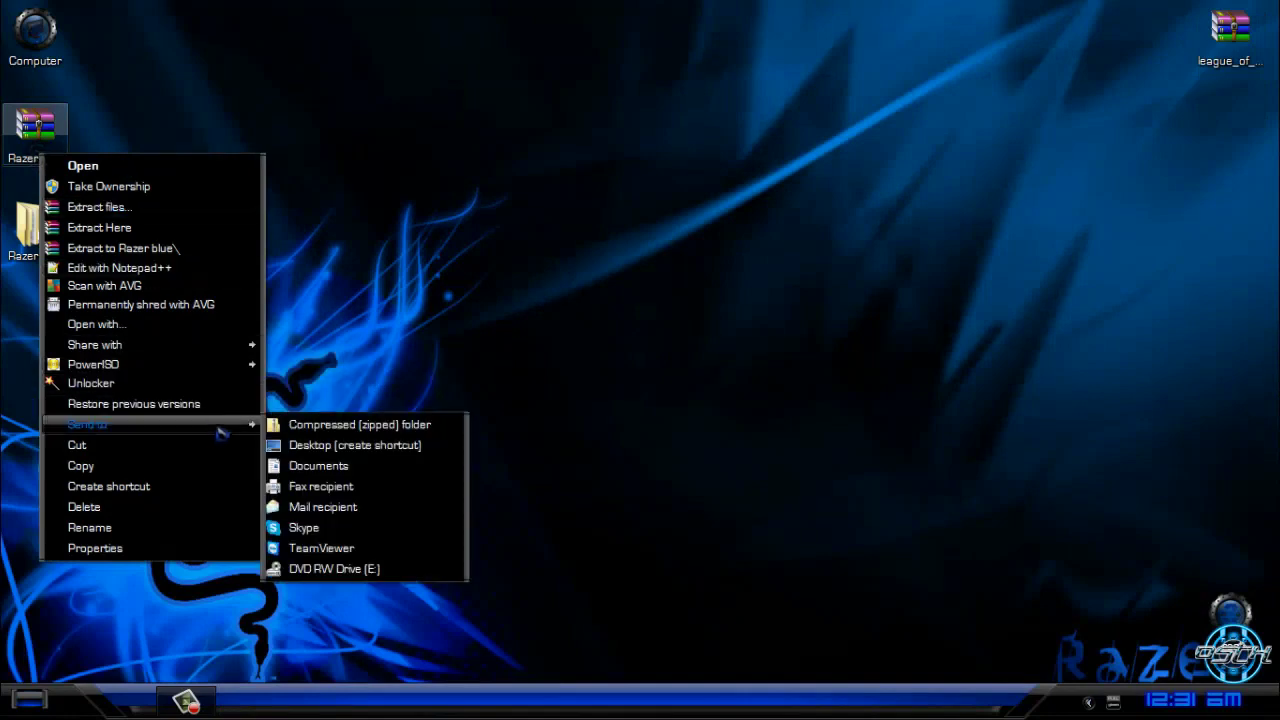
{"action": "double_click", "coordinate": [35, 30]}
{"action": "double_click", "coordinate": [530, 185]}
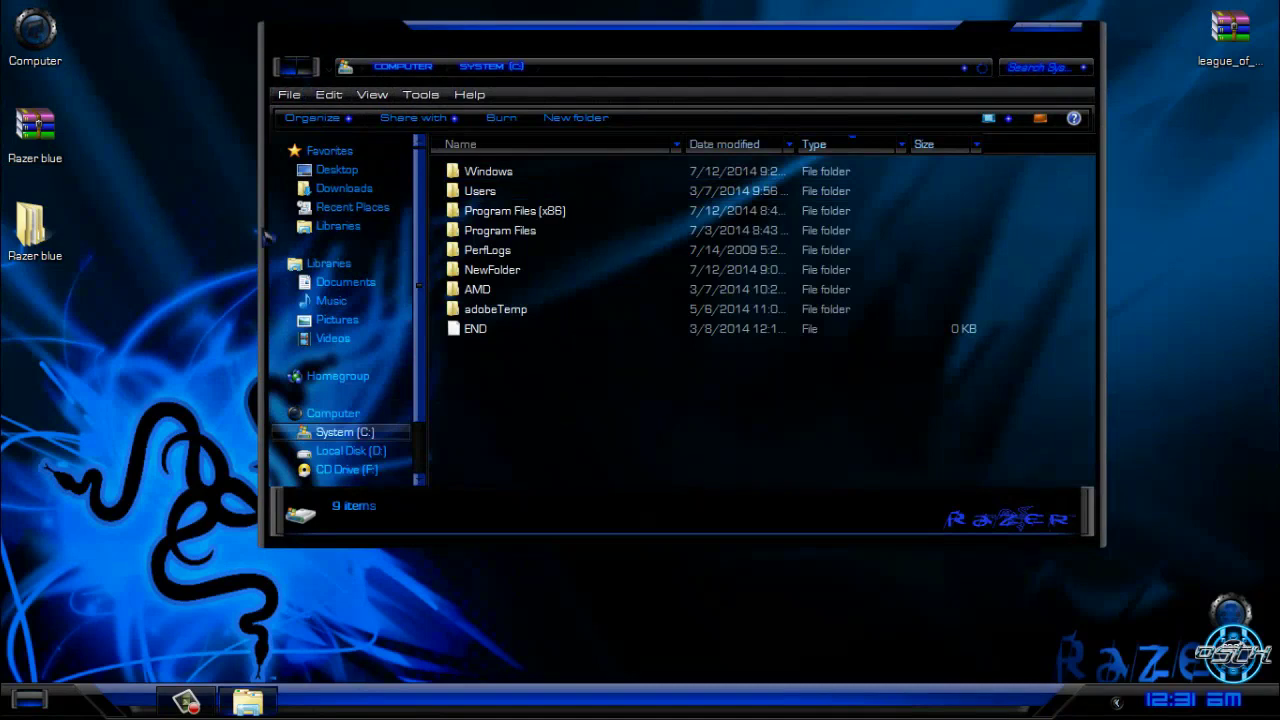
{"action": "left_click_drag", "start_coordinate": [260, 535], "coordinate": [356, 540]}
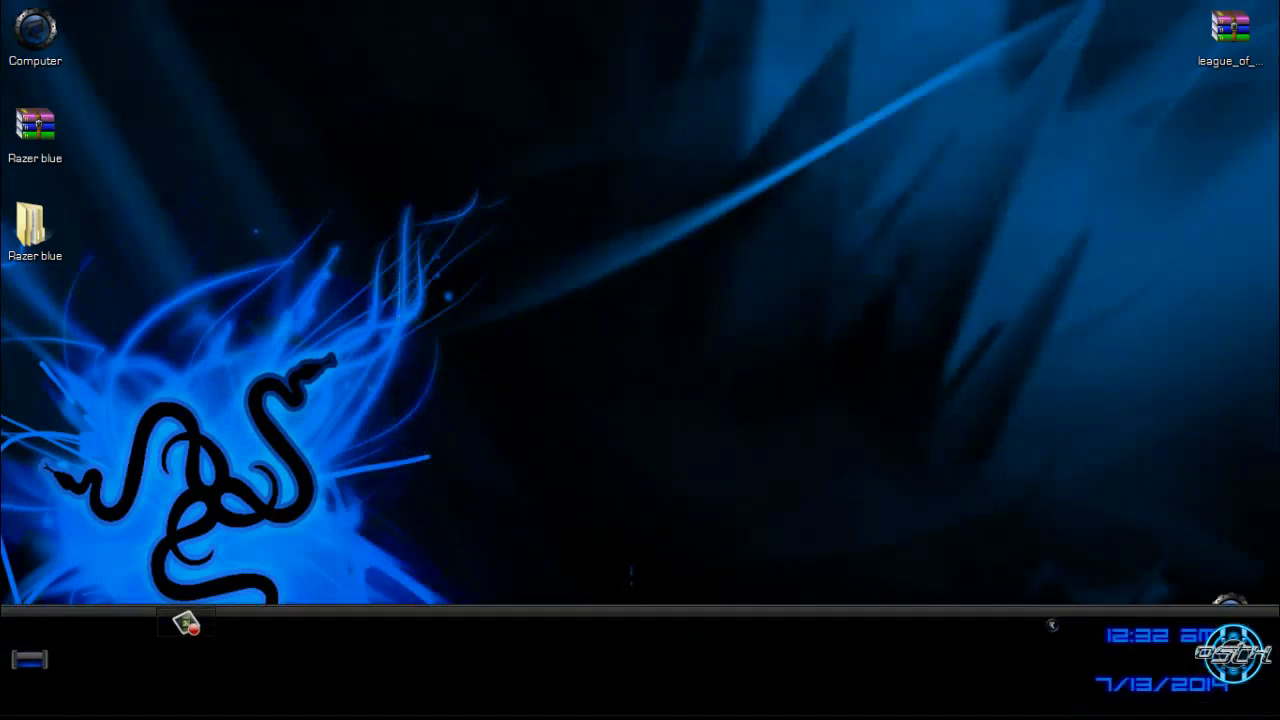
{"action": "right_click", "coordinate": [470, 278]}
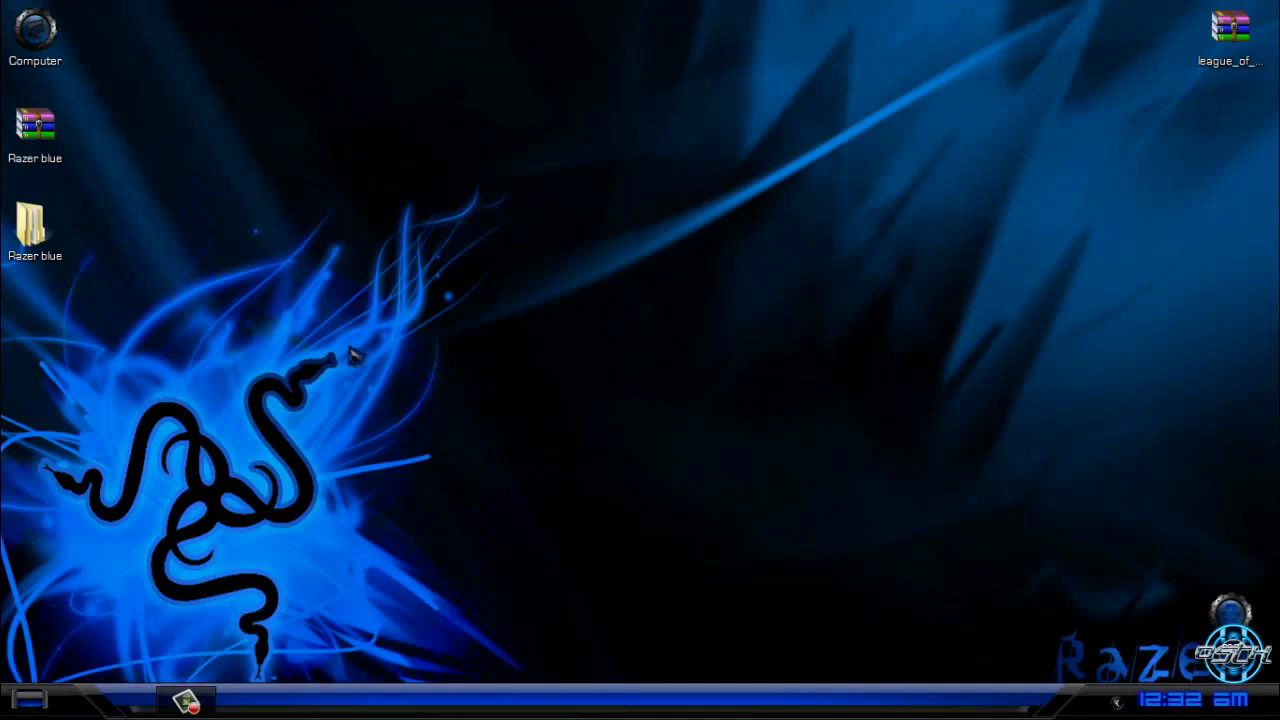
Review the Theme and Extras contents inside the desktop's Razer blue folder, close the window and refresh the desktop.
{"action": "double_click", "coordinate": [32, 228]}
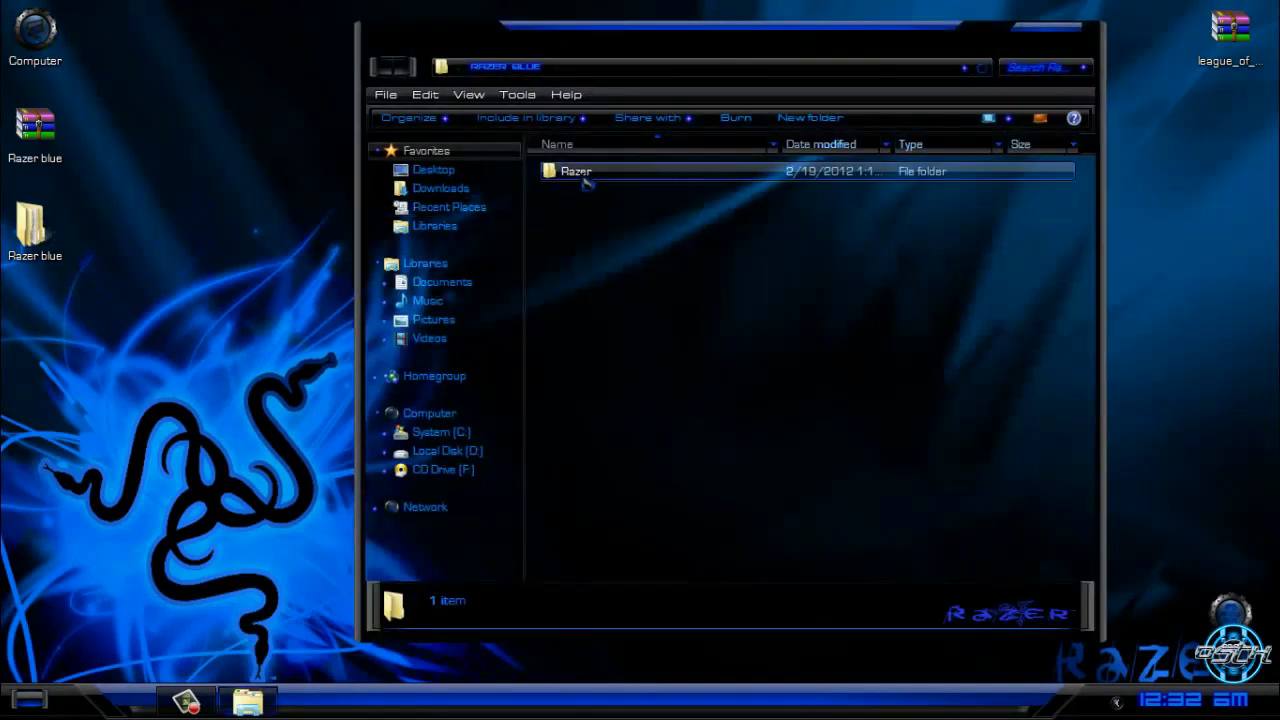
{"action": "double_click", "coordinate": [585, 180]}
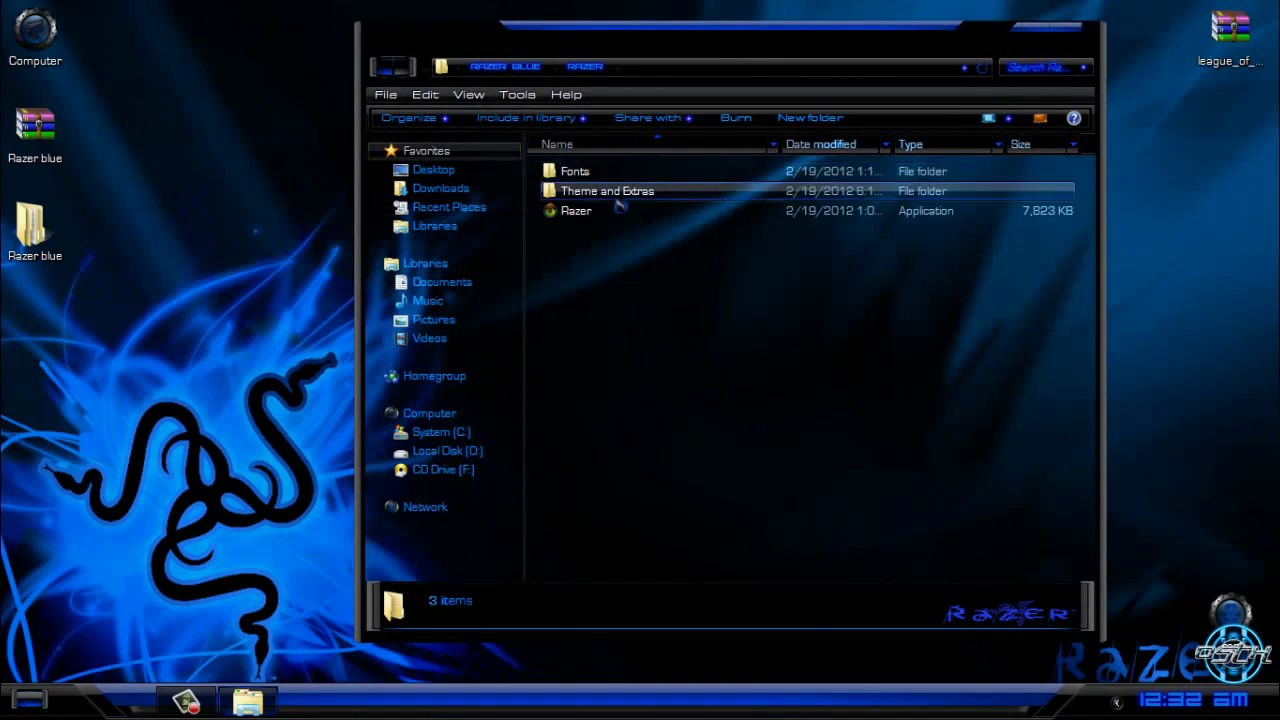
{"action": "double_click", "coordinate": [612, 192]}
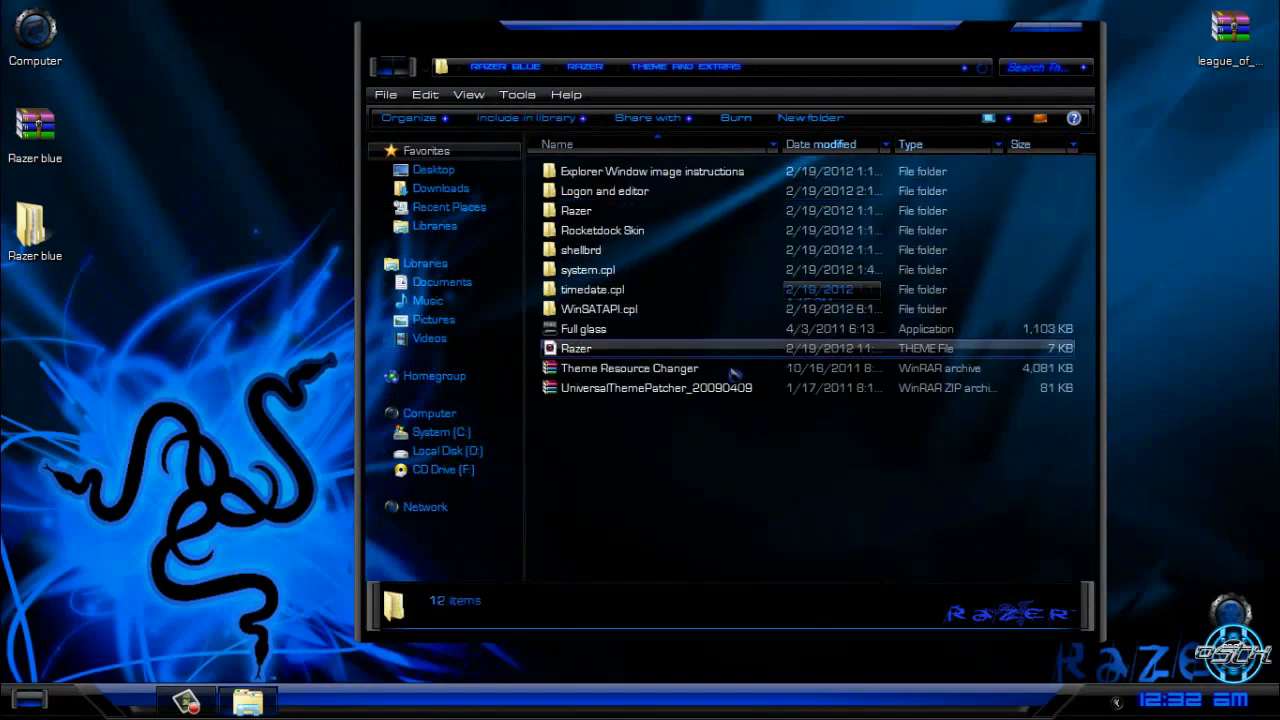
{"action": "left_click_drag", "start_coordinate": [540, 168], "coordinate": [545, 250]}
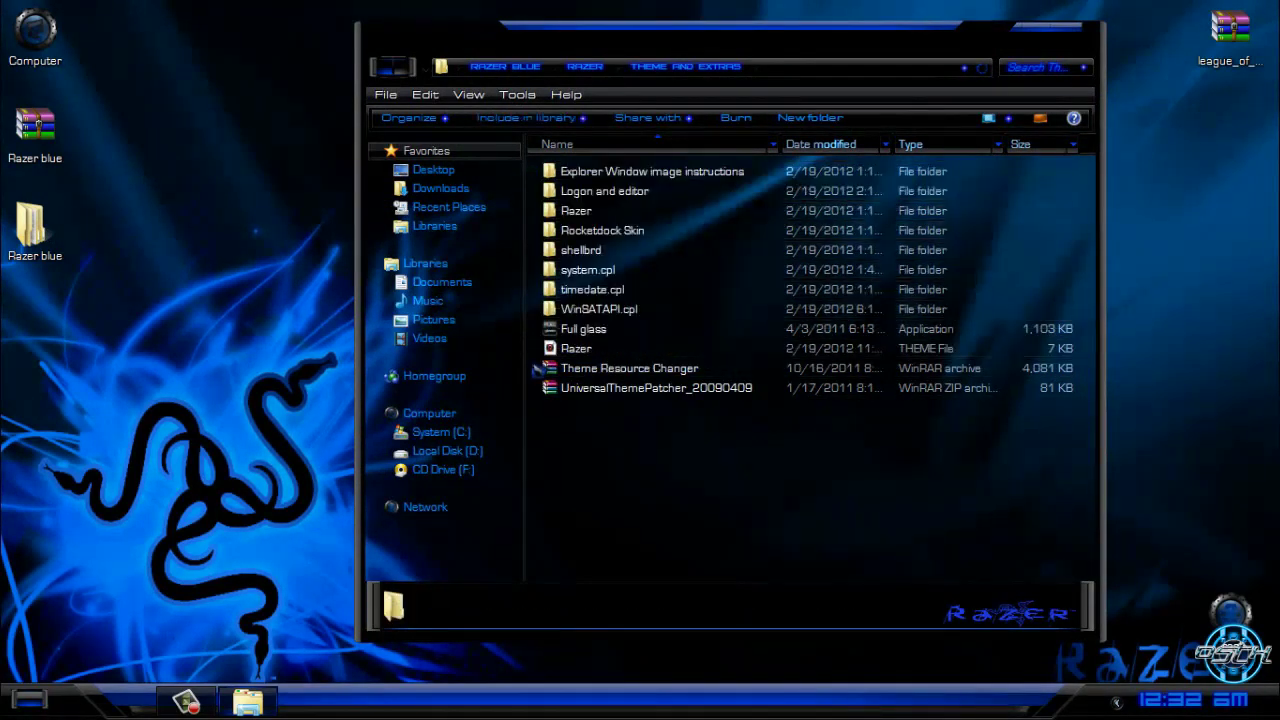
{"action": "left_click", "coordinate": [387, 70]}
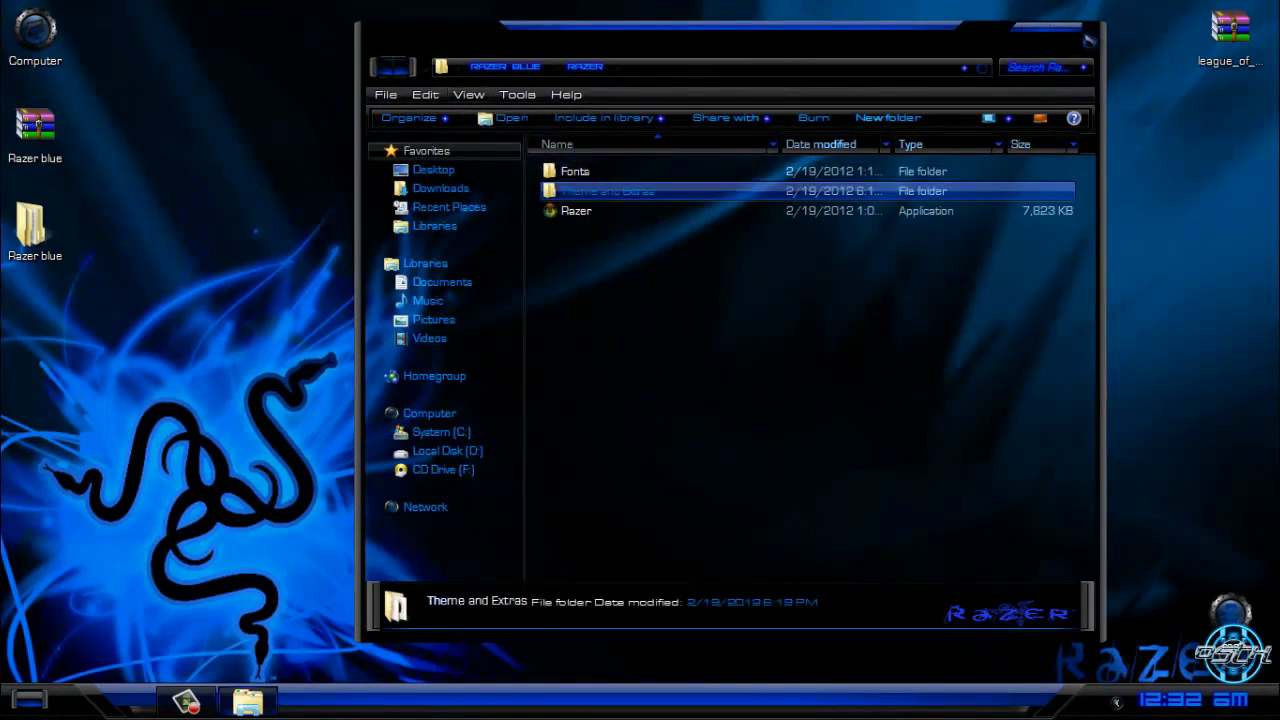
{"action": "left_click", "coordinate": [1071, 40]}
{"action": "right_click", "coordinate": [472, 282]}
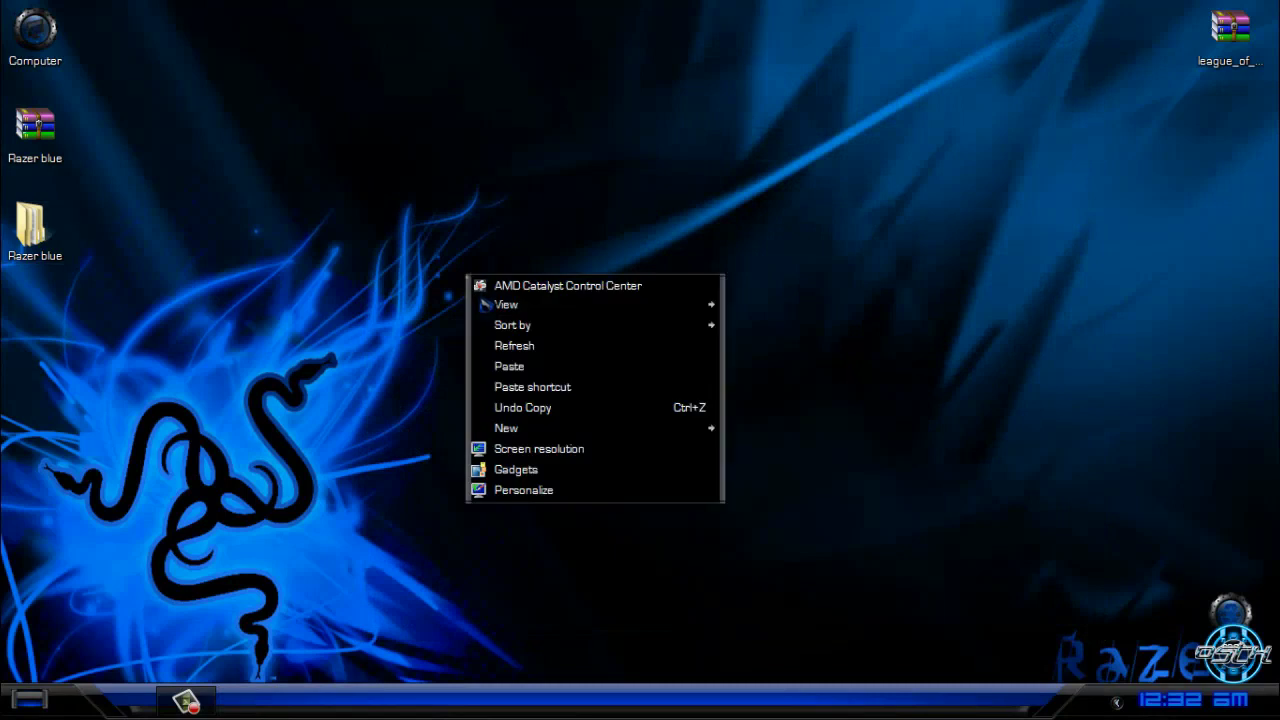
{"action": "left_click", "coordinate": [510, 343]}
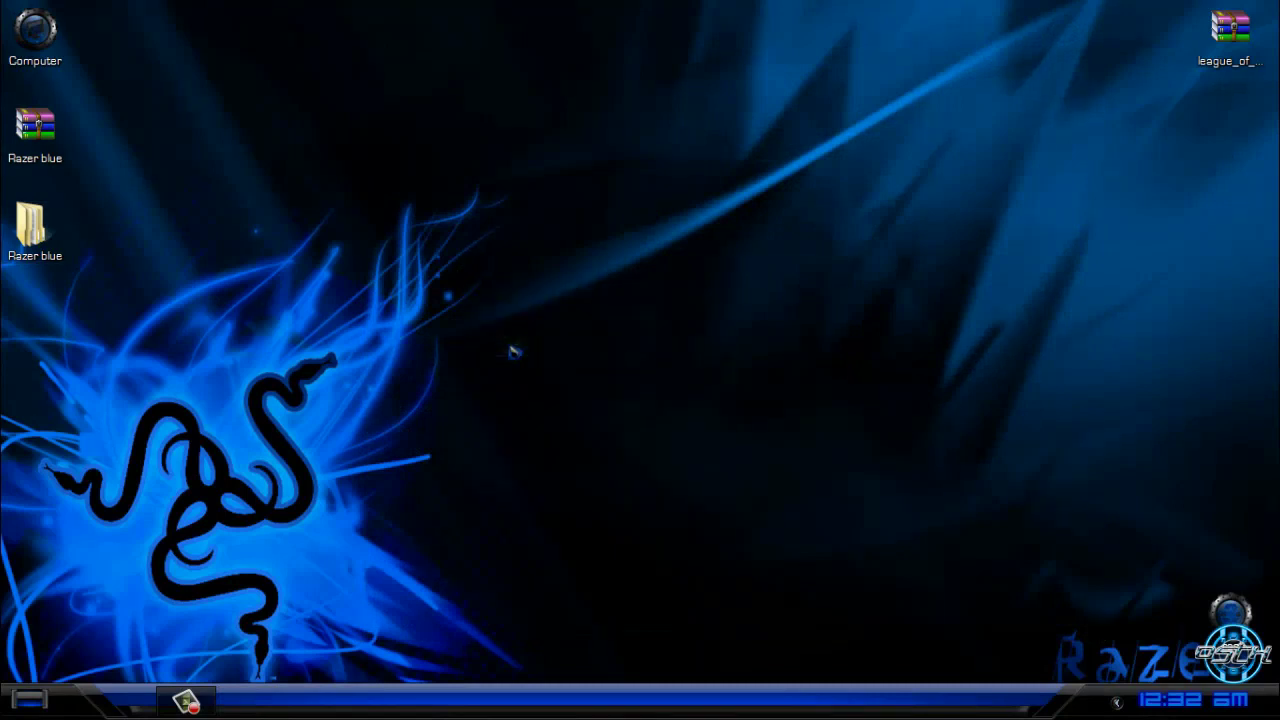